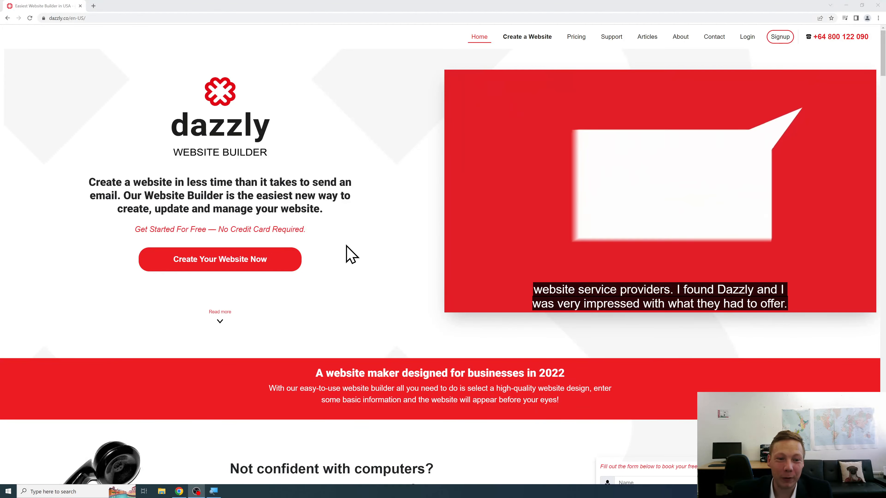
Step: Start a new website and browse the template gallery, ending back at the top
{"action": "left_click", "coordinate": [282, 262]}
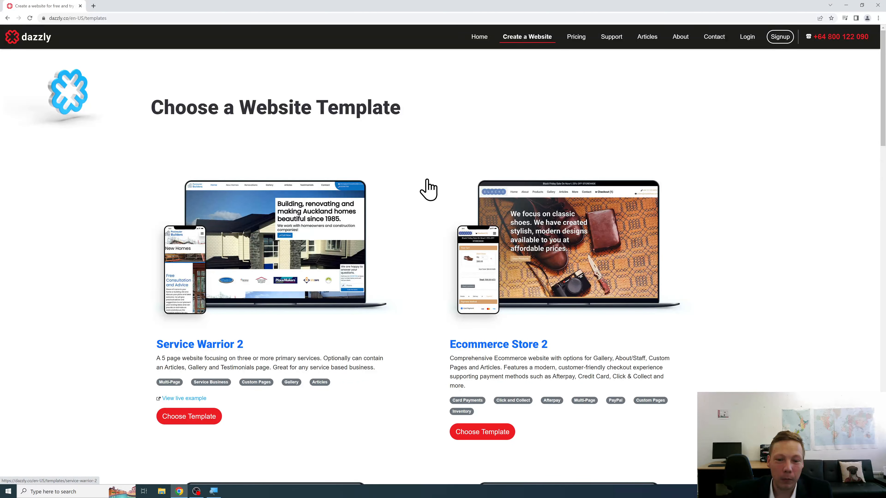
{"action": "scroll", "coordinate": [428, 189], "scroll_direction": "down", "scroll_amount": 3}
{"action": "scroll", "coordinate": [396, 249], "scroll_direction": "up", "scroll_amount": 3}
{"action": "scroll", "coordinate": [399, 253], "scroll_direction": "down", "scroll_amount": 4}
{"action": "scroll", "coordinate": [420, 255], "scroll_direction": "down", "scroll_amount": 7}
{"action": "scroll", "coordinate": [419, 261], "scroll_direction": "down", "scroll_amount": 4}
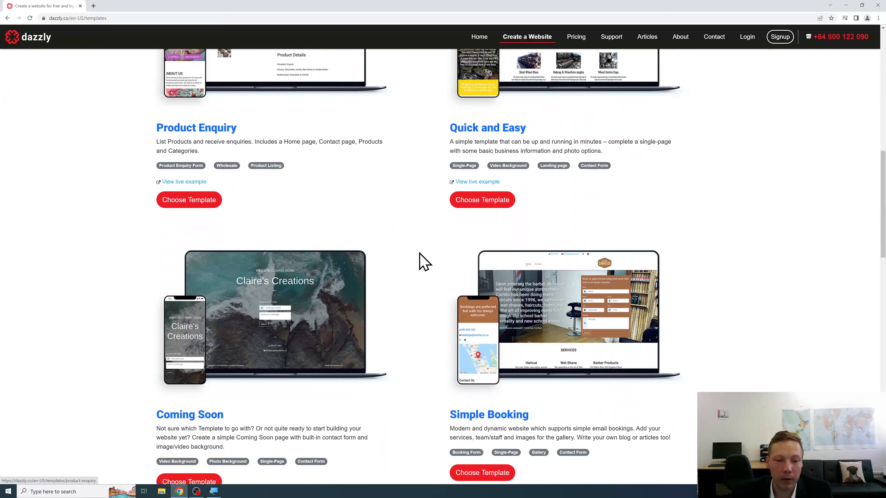
{"action": "scroll", "coordinate": [422, 261], "scroll_direction": "up", "scroll_amount": 15}
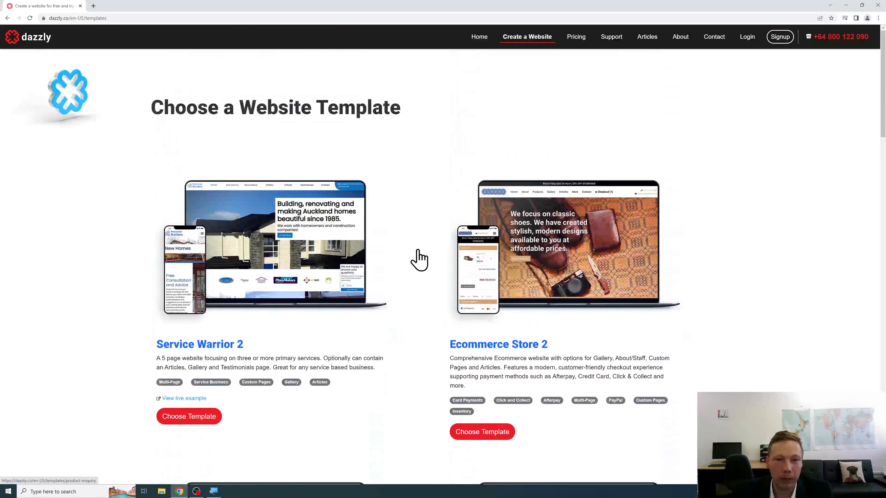
Step: Choose the Service Warrior 2 template and enter the business name California Builders
{"action": "left_click", "coordinate": [219, 343]}
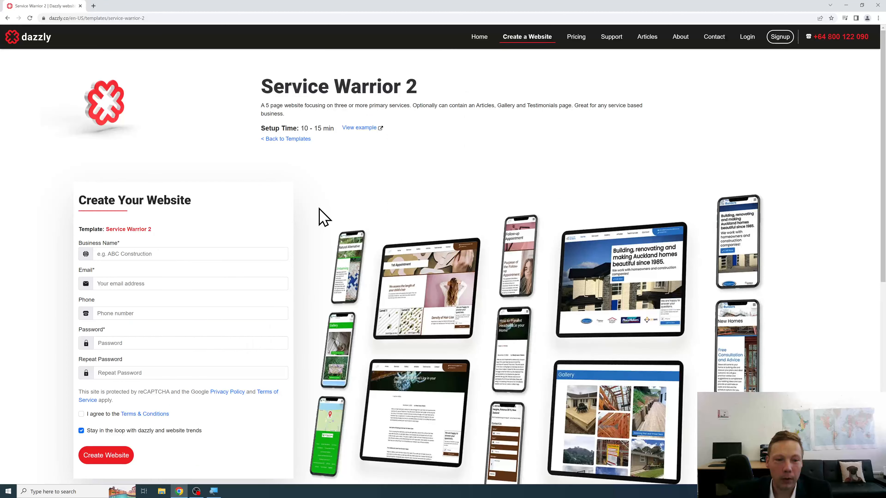
{"action": "left_click", "coordinate": [231, 252]}
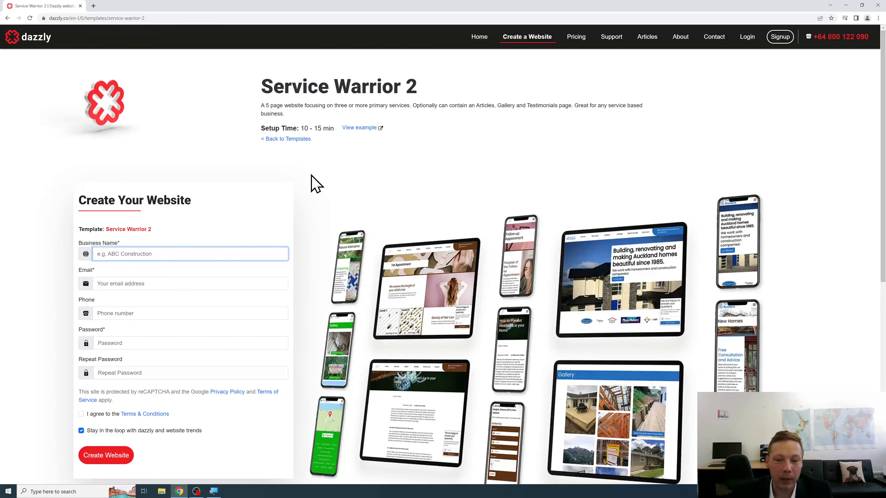
{"action": "type", "text": "California"}
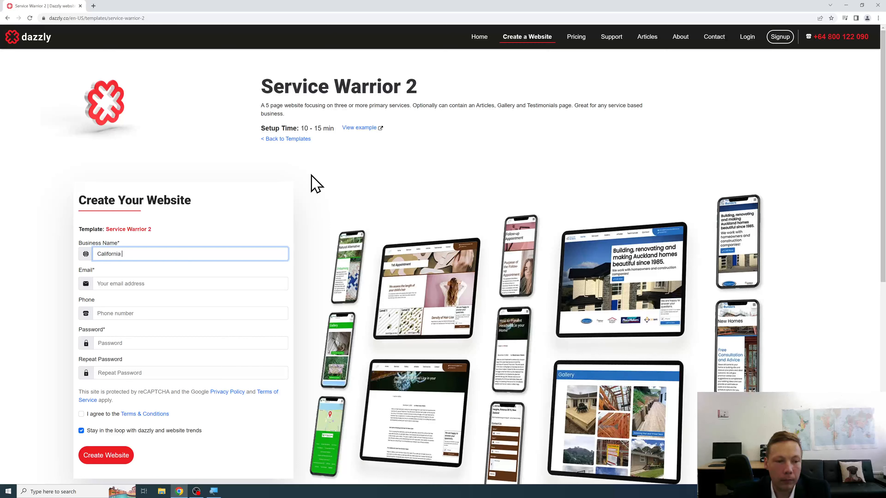
{"action": "type", "text": " Builders"}
Step: Fill in the e-mail and matching account passwords, accept the terms, and create the website
{"action": "key", "text": "Tab"}
{"action": "type", "text": "c"}
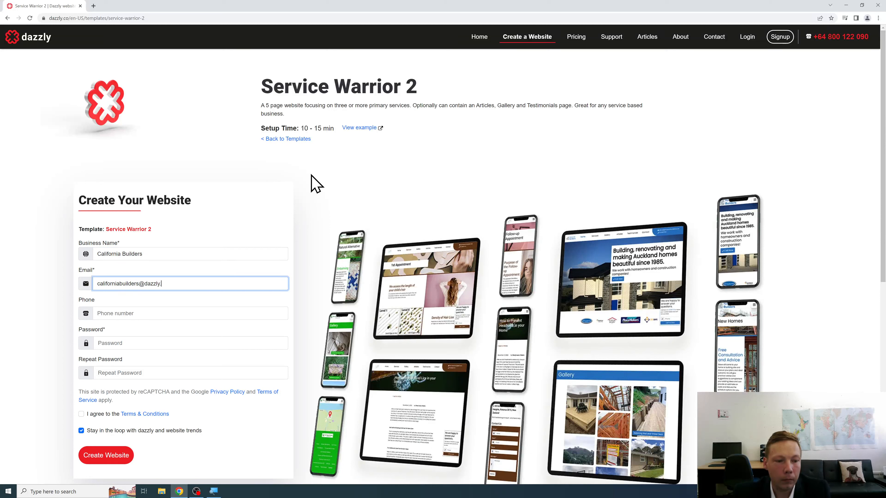
{"action": "key", "text": "Tab"}
{"action": "key", "text": "Tab"}
{"action": "type", "text": "password"}
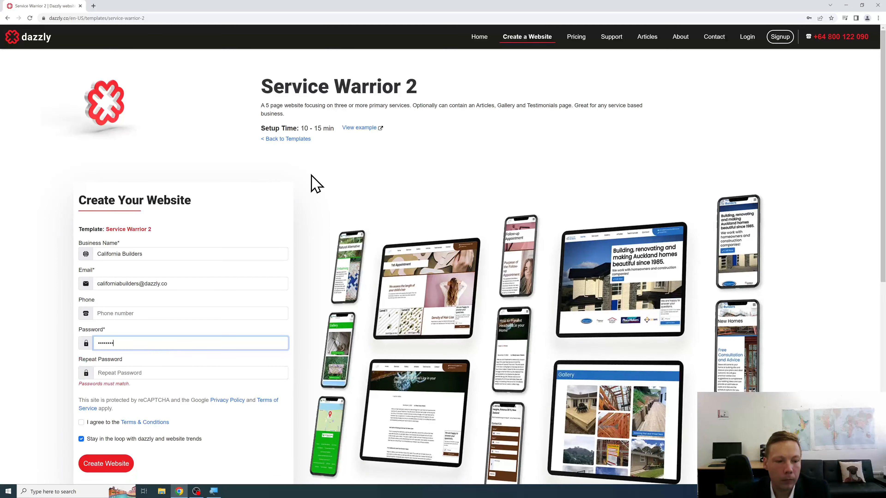
{"action": "key", "text": "Tab"}
{"action": "type", "text": "password"}
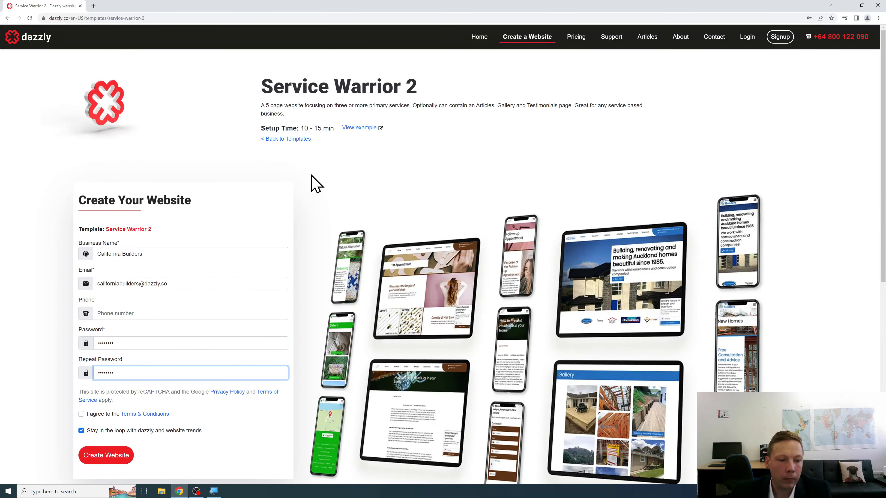
{"action": "left_click", "coordinate": [93, 415]}
{"action": "left_click", "coordinate": [127, 457]}
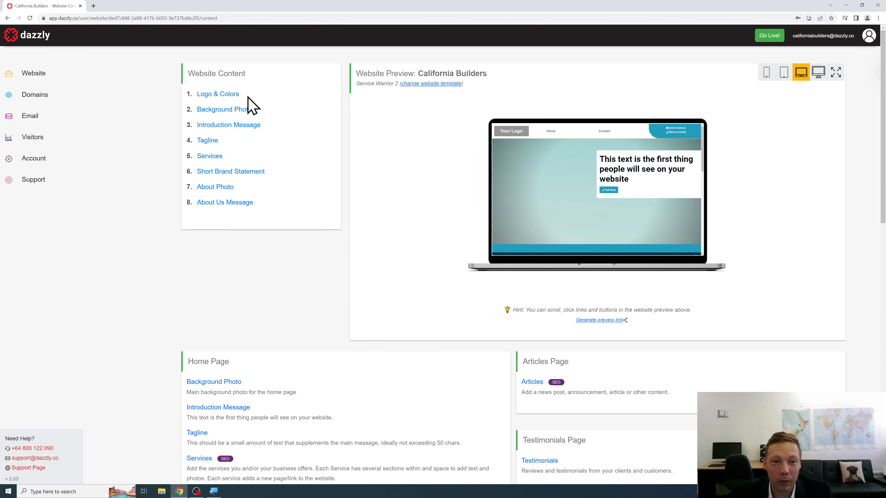
Step: Open the Logo & Colors settings for the California Builders site
{"action": "left_click", "coordinate": [231, 95]}
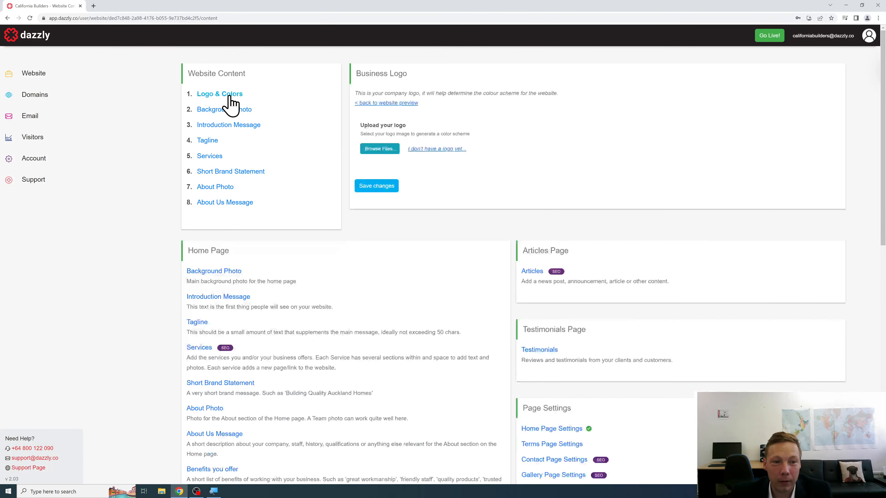
Step: Upload builder-hammer-logo as the business logo with blue and brown colours, and save it
{"action": "left_click", "coordinate": [369, 154]}
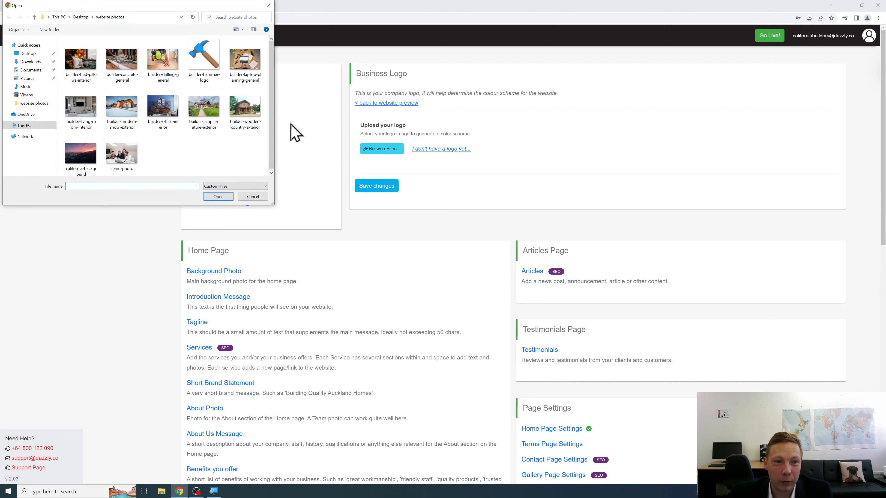
{"action": "left_click", "coordinate": [201, 70]}
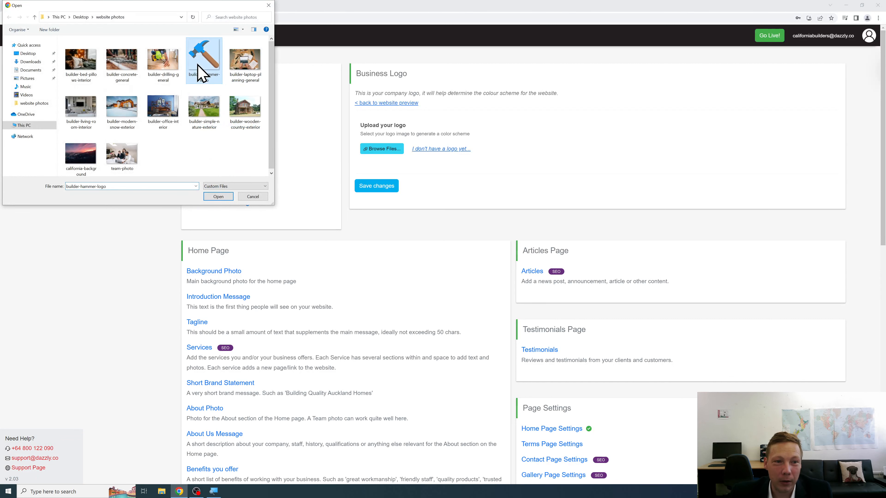
{"action": "left_click", "coordinate": [217, 197]}
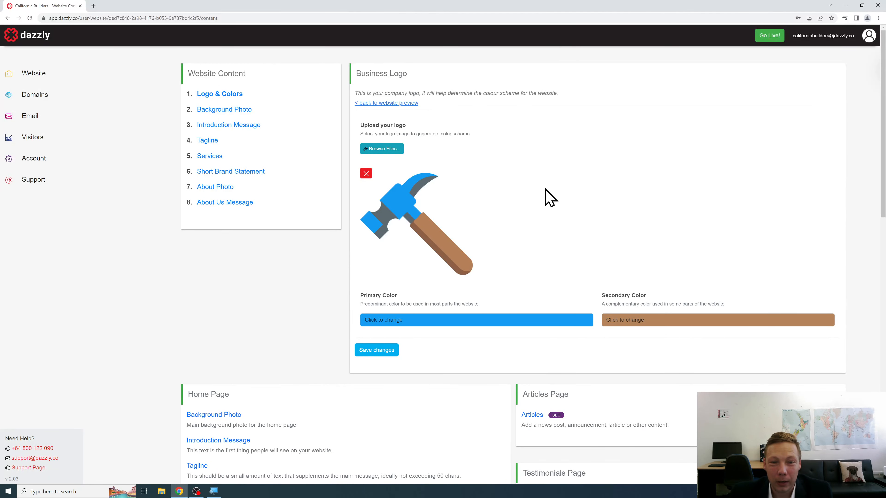
{"action": "scroll", "coordinate": [531, 197], "scroll_direction": "down", "scroll_amount": 1}
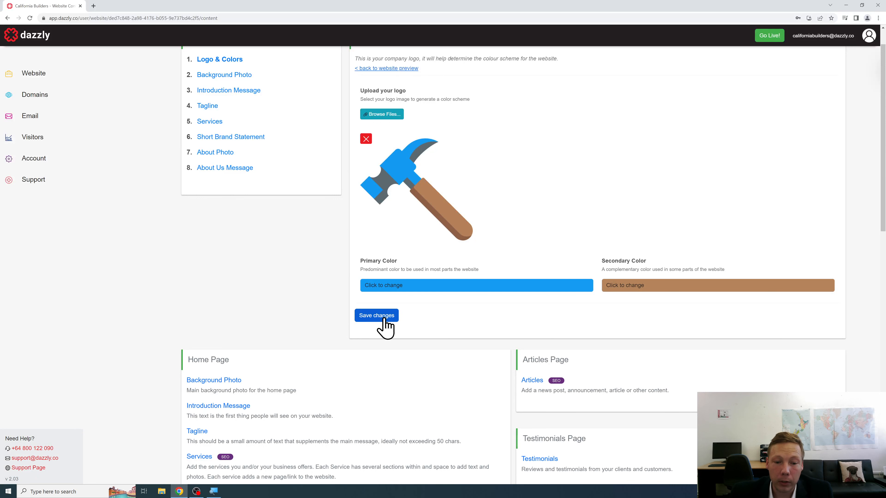
{"action": "scroll", "coordinate": [331, 307], "scroll_direction": "up", "scroll_amount": 1}
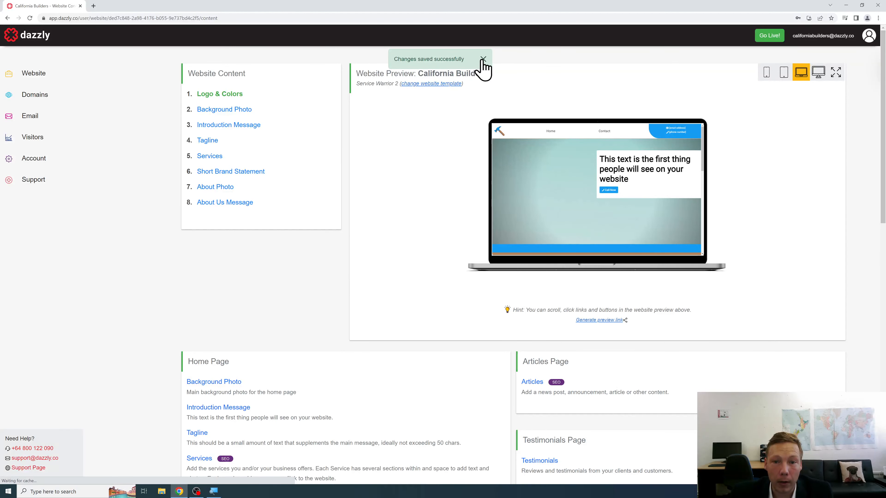
{"action": "left_click", "coordinate": [483, 59]}
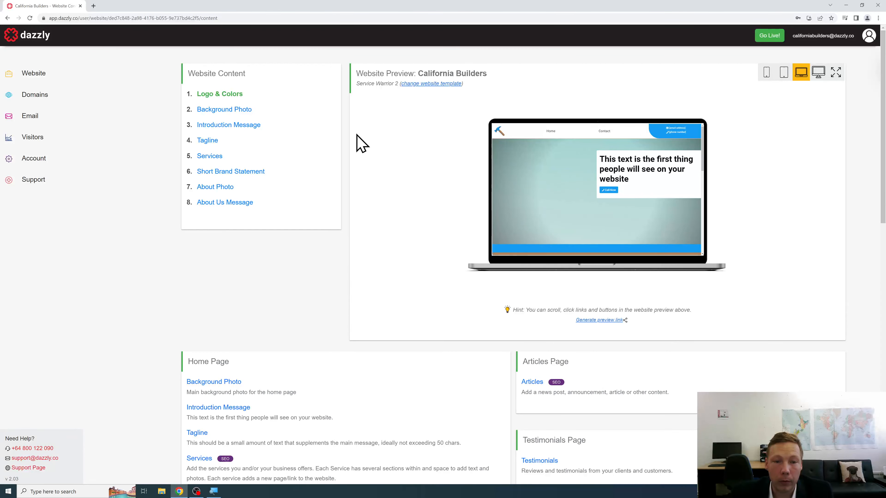
Step: Set california-background as the home page background photo and save it
{"action": "left_click", "coordinate": [244, 110]}
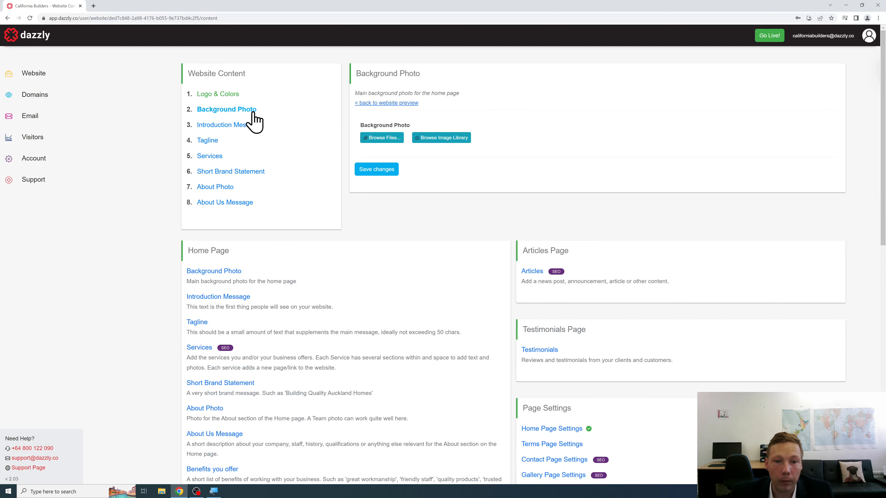
{"action": "left_click", "coordinate": [380, 141]}
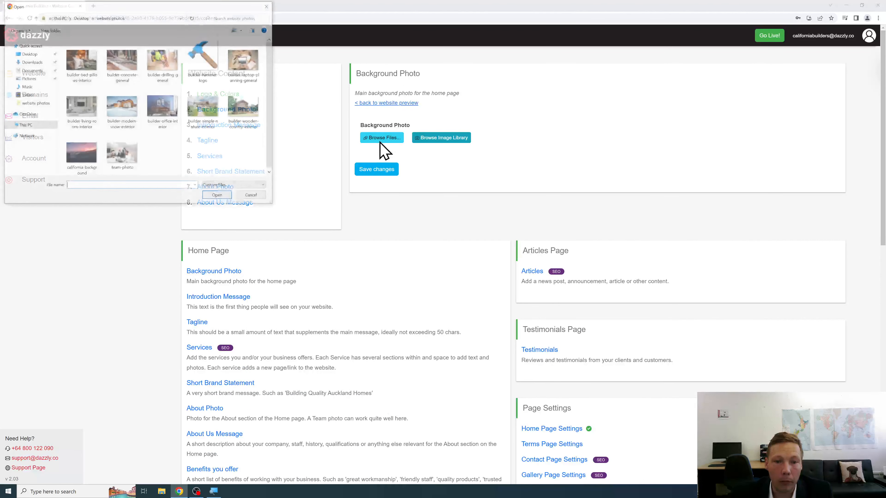
{"action": "left_click", "coordinate": [80, 169]}
{"action": "left_click", "coordinate": [228, 196]}
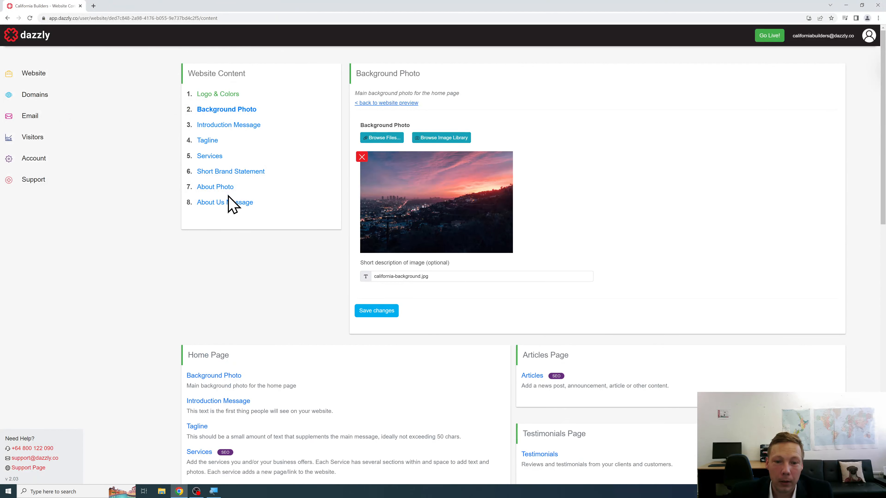
{"action": "left_click", "coordinate": [360, 312]}
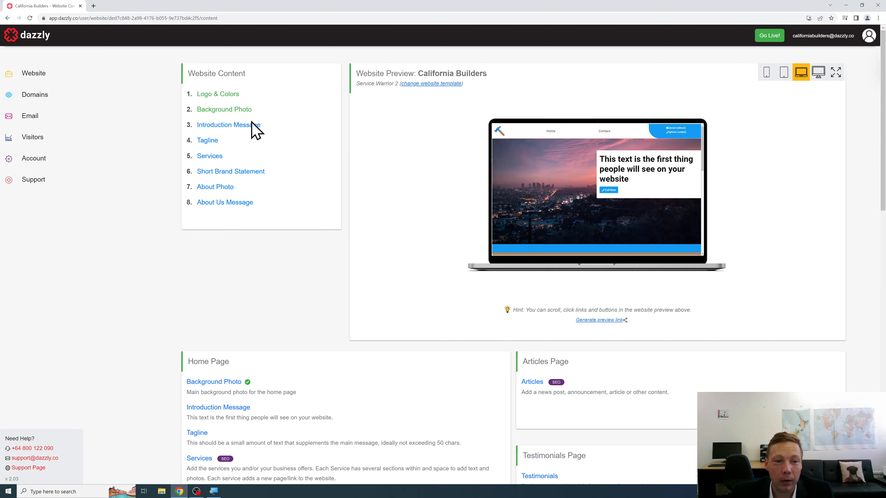
Step: Set the introduction message to 'Welcome to California Builders website' and save it
{"action": "left_click", "coordinate": [242, 125]}
{"action": "left_click", "coordinate": [461, 129]}
{"action": "type", "text": "W"}
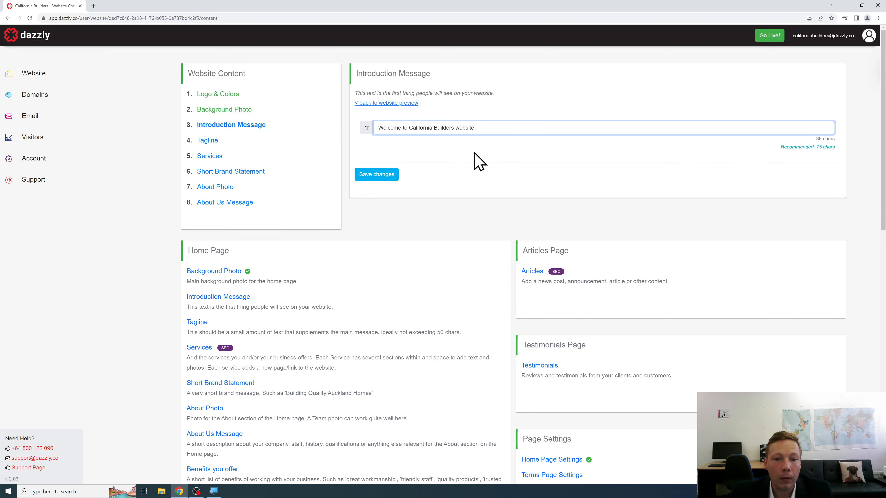
{"action": "left_click", "coordinate": [394, 177]}
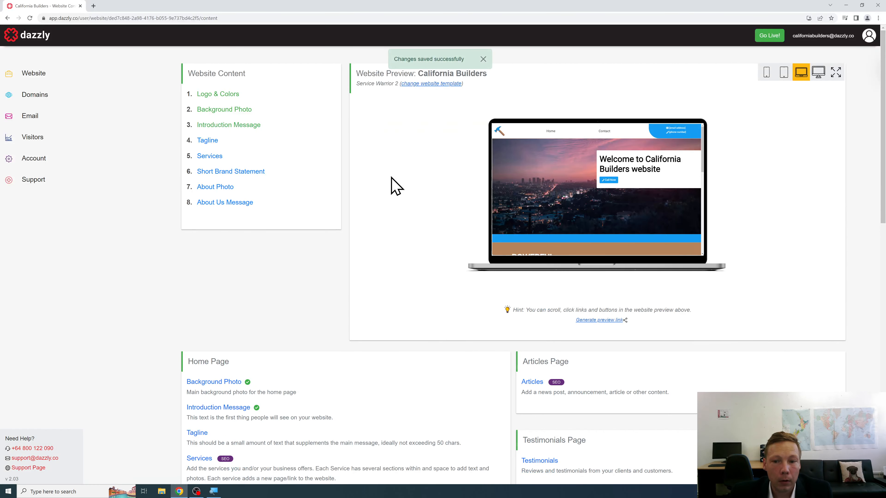
{"action": "left_click", "coordinate": [208, 141]}
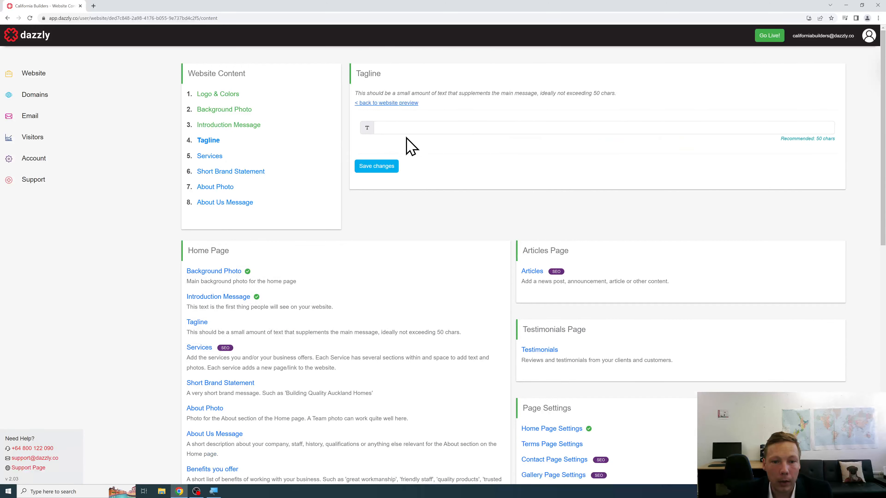
Step: Enter the tagline 'Building Quality Homes Since 1982' and save it
{"action": "left_click", "coordinate": [425, 129]}
{"action": "type", "text": "Quality Homes Since 1982"}
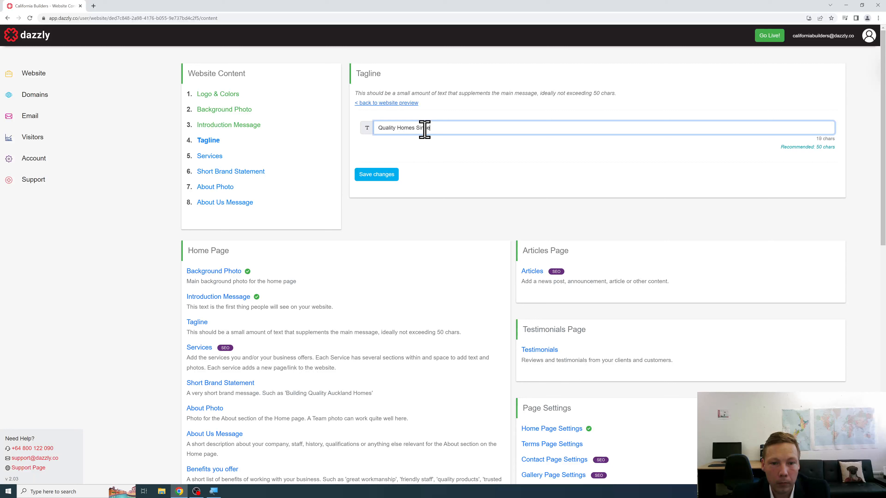
{"action": "left_click", "coordinate": [378, 128]}
{"action": "type", "text": "Building"}
{"action": "left_click", "coordinate": [386, 181]}
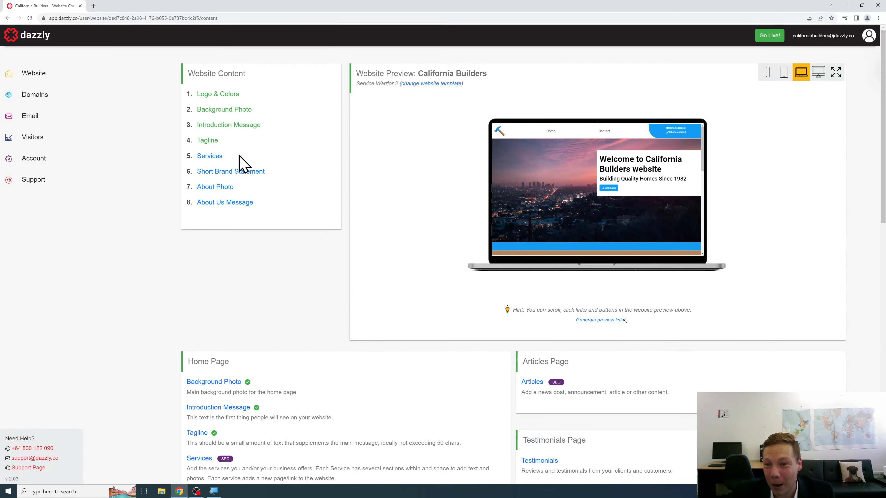
Step: Go to Services and begin adding a new service
{"action": "left_click", "coordinate": [215, 163]}
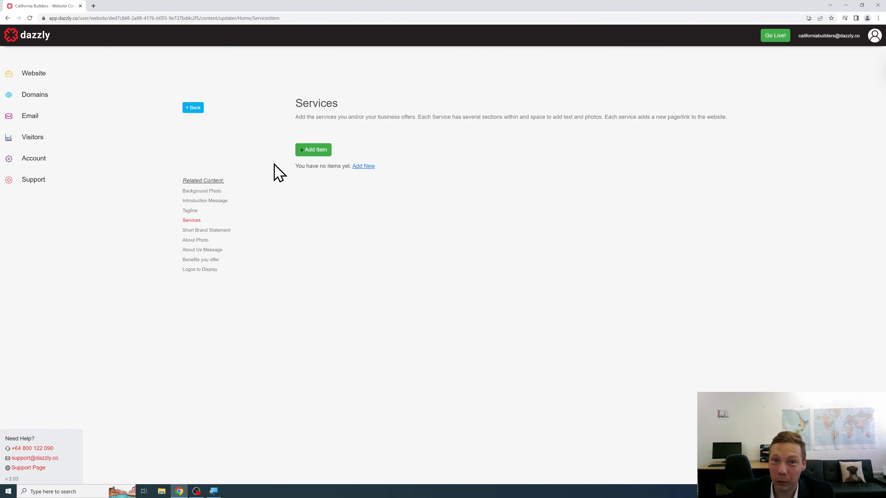
{"action": "left_click", "coordinate": [309, 150]}
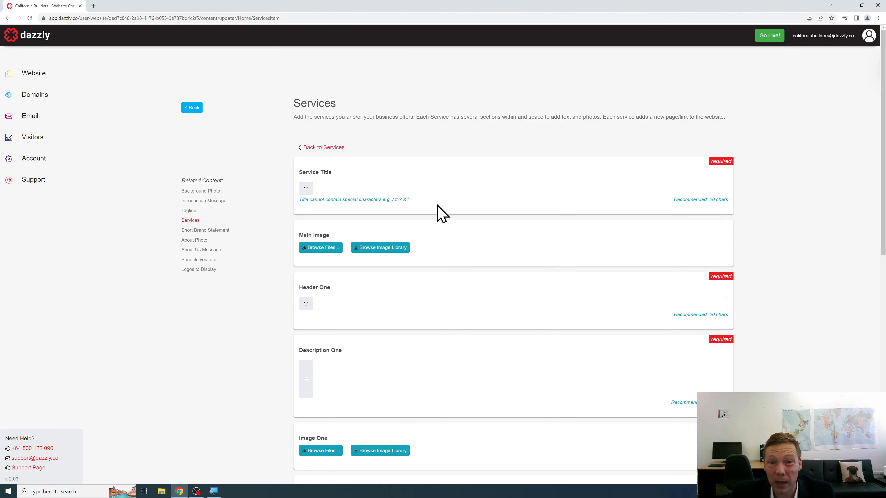
{"action": "scroll", "coordinate": [484, 179], "scroll_direction": "down", "scroll_amount": 1}
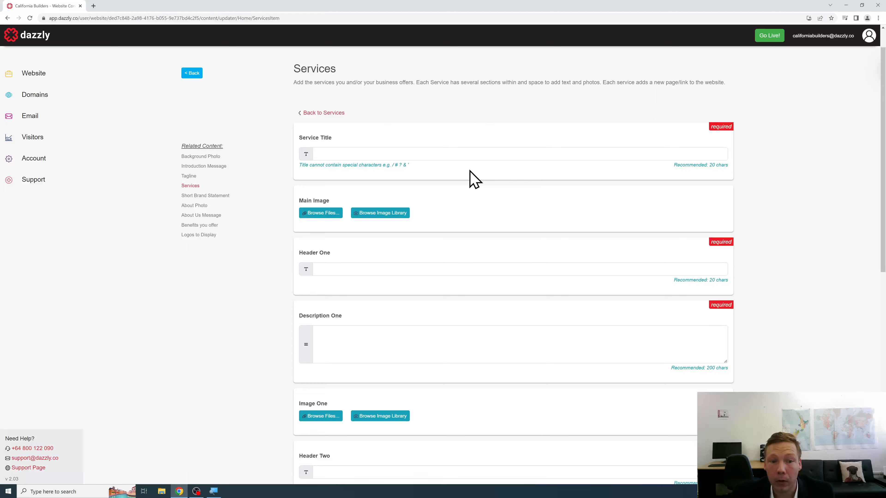
Step: Title the service 'Interior Construction' and upload builder-living-room-interior as its Main Image
{"action": "left_click", "coordinate": [422, 156]}
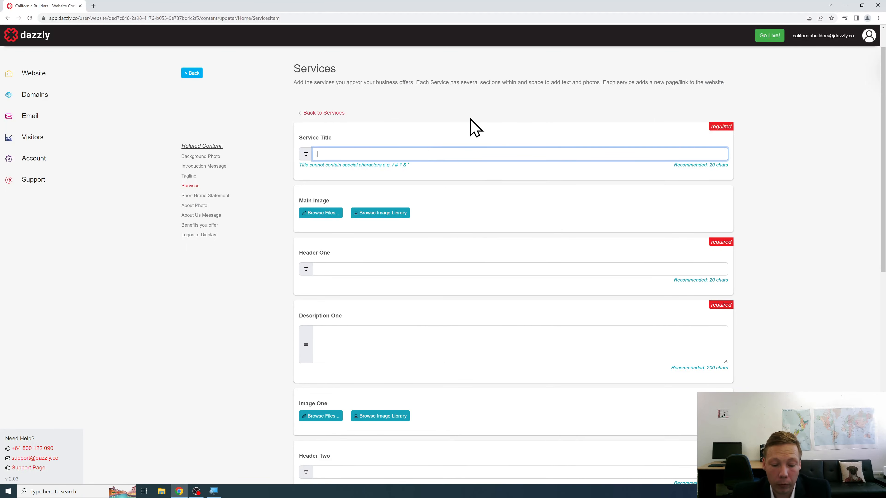
{"action": "type", "text": "Interior Cons"}
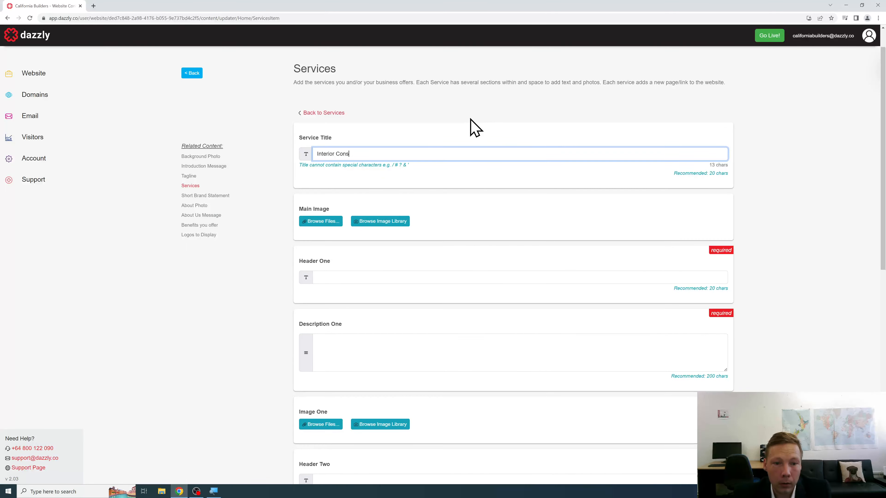
{"action": "type", "text": "truction"}
{"action": "scroll", "coordinate": [422, 131], "scroll_direction": "down", "scroll_amount": 1}
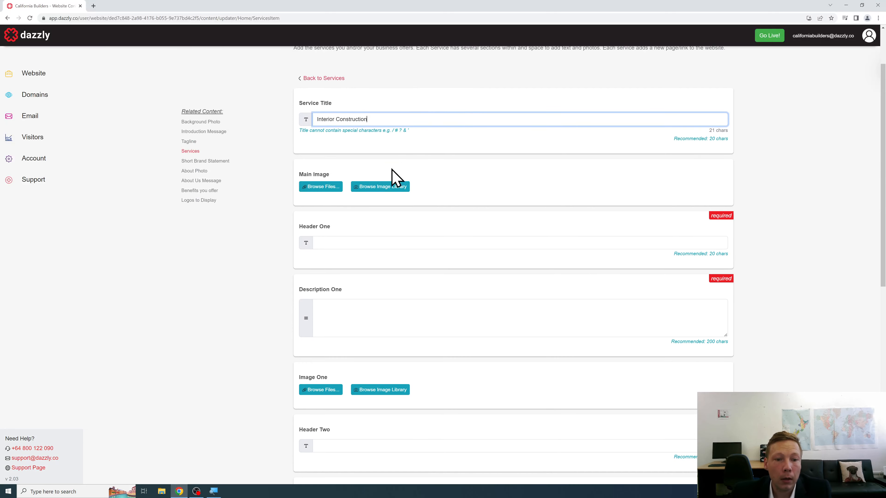
{"action": "left_click", "coordinate": [337, 189]}
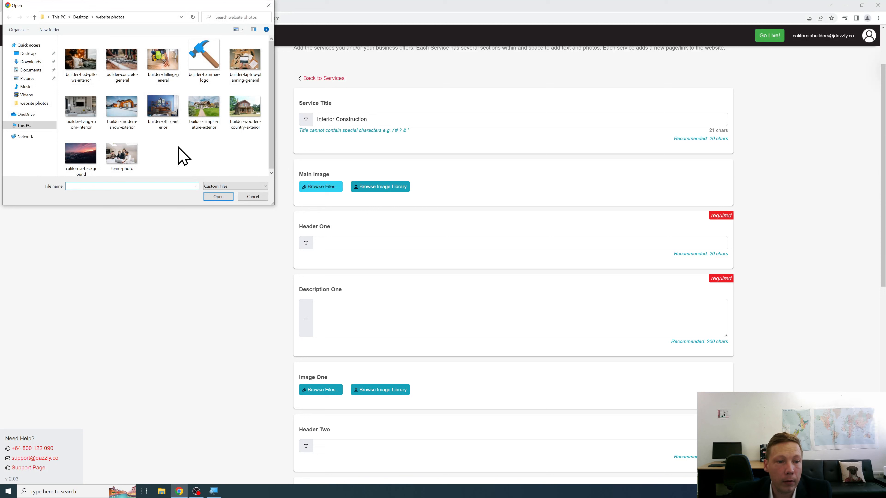
{"action": "left_click", "coordinate": [167, 112]}
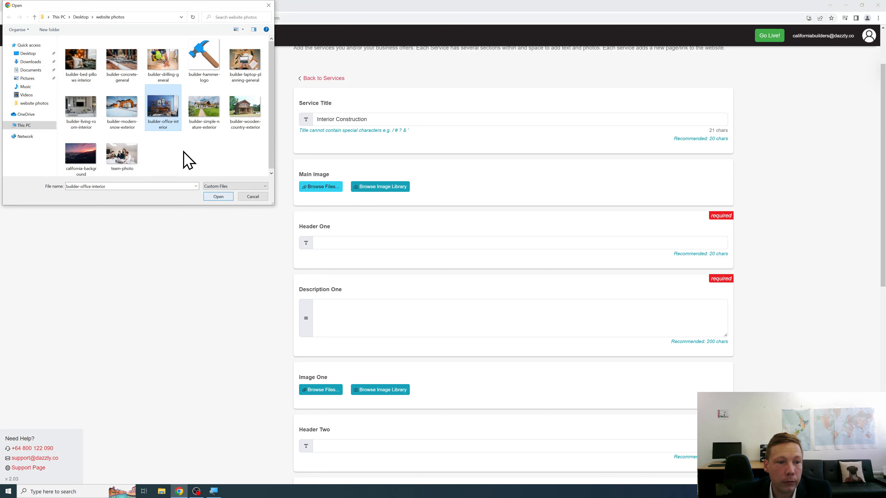
{"action": "left_click", "coordinate": [83, 112]}
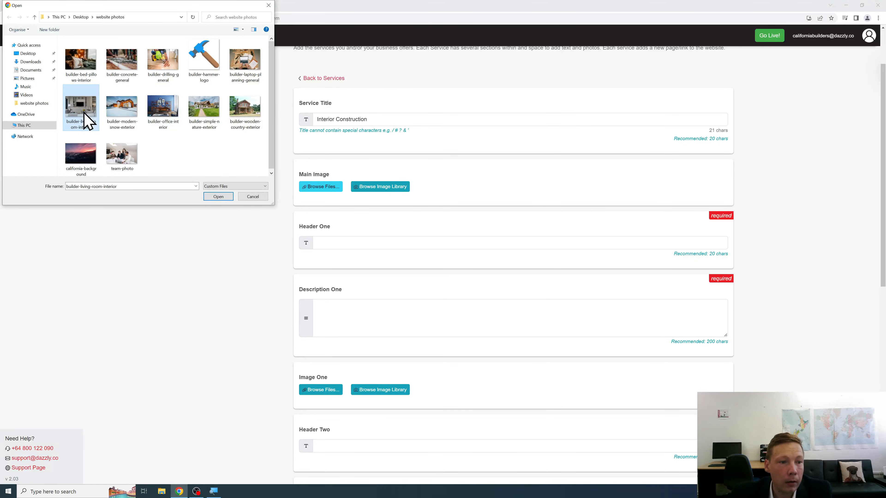
{"action": "left_click", "coordinate": [213, 197]}
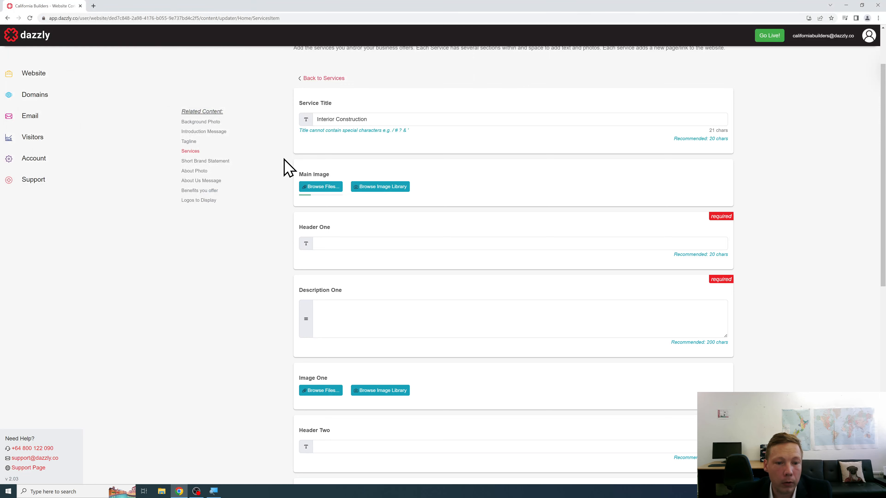
Step: Upload builder-living-room-interior as Image One as well
{"action": "scroll", "coordinate": [284, 160], "scroll_direction": "down", "scroll_amount": 2}
{"action": "scroll", "coordinate": [283, 170], "scroll_direction": "down", "scroll_amount": 1}
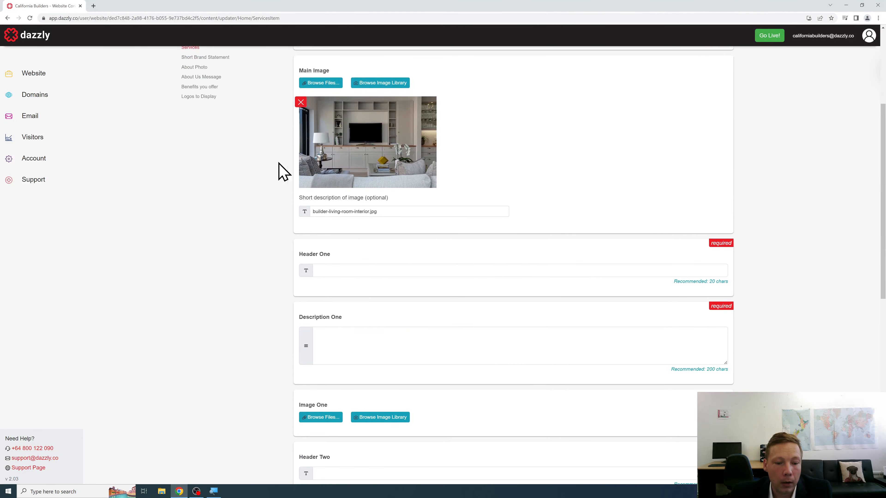
{"action": "scroll", "coordinate": [272, 244], "scroll_direction": "up", "scroll_amount": 1}
{"action": "left_click", "coordinate": [307, 454]}
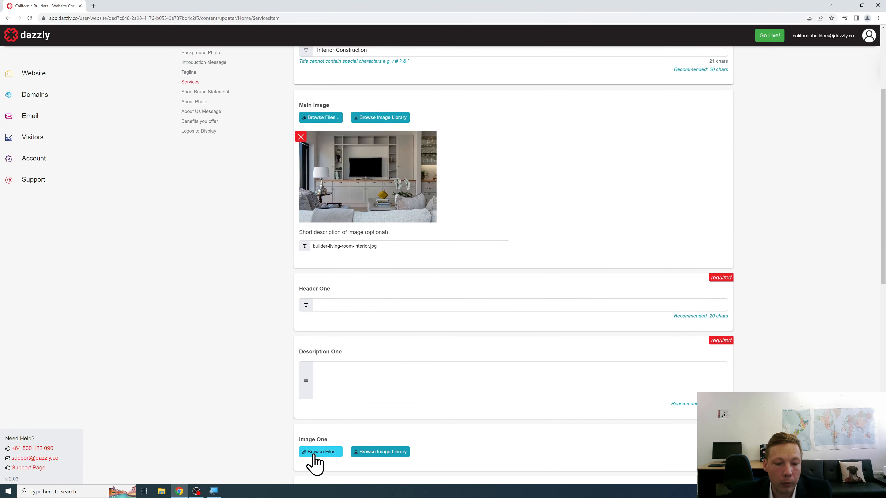
{"action": "left_click", "coordinate": [94, 123]}
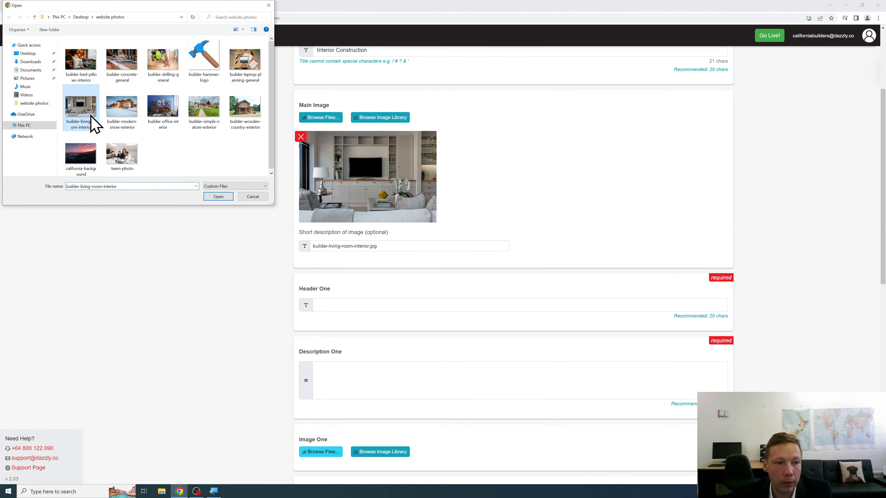
{"action": "left_click", "coordinate": [218, 197]}
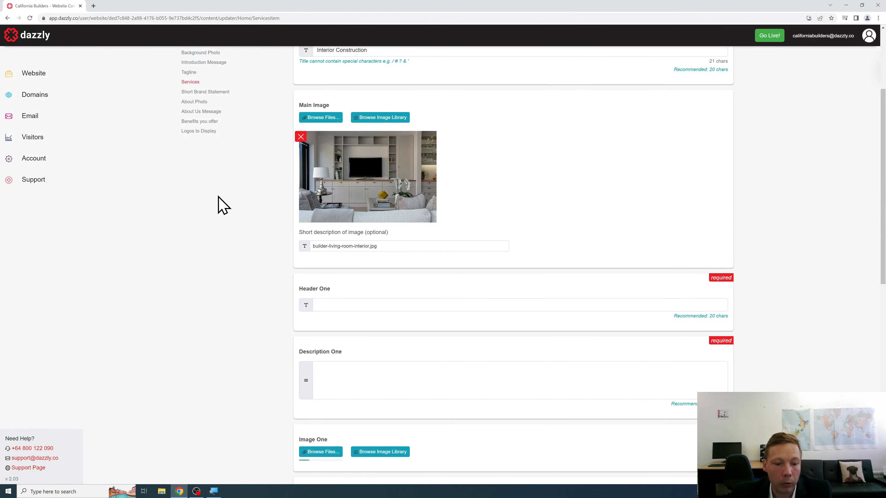
{"action": "scroll", "coordinate": [243, 276], "scroll_direction": "down", "scroll_amount": 3}
Step: Enter 'Lounge Renovation' as Header One
{"action": "scroll", "coordinate": [276, 335], "scroll_direction": "up", "scroll_amount": 2}
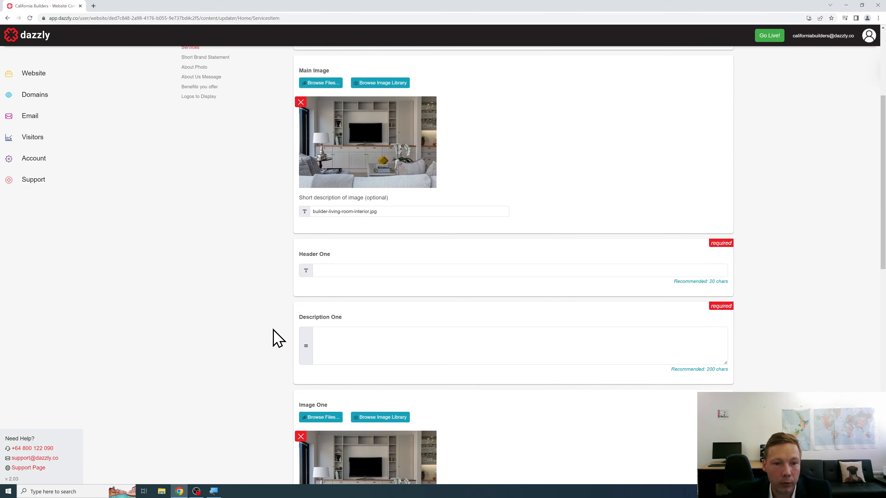
{"action": "left_click", "coordinate": [343, 266]}
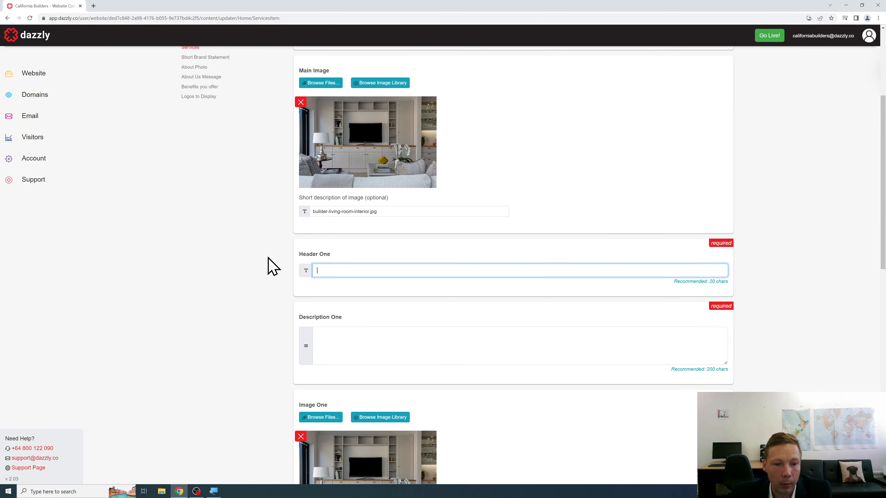
{"action": "type", "text": "Int"}
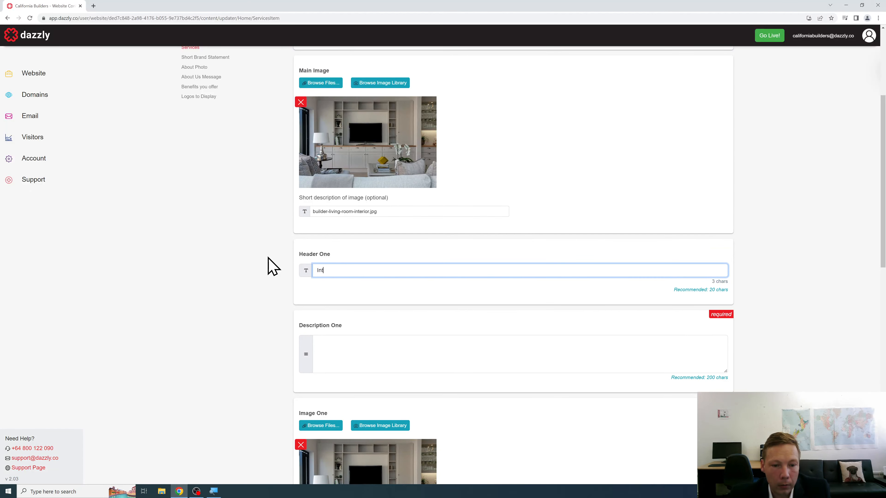
{"action": "key", "text": "BackSpace"}
{"action": "key", "text": "BackSpace"}
{"action": "key", "text": "BackSpace"}
{"action": "type", "text": "Lu"}
{"action": "type", "text": "unge Renovation"}
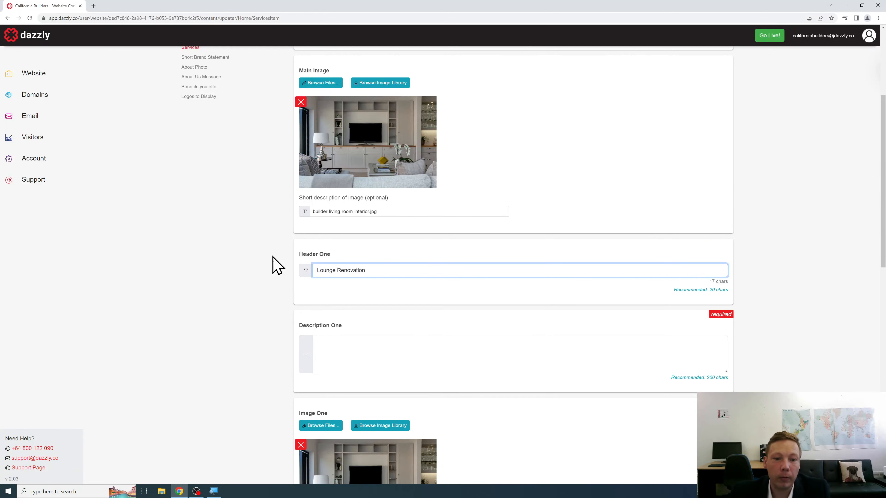
Step: Write Description One offering quality lounge renovations and on-site assessments
{"action": "scroll", "coordinate": [279, 265], "scroll_direction": "down", "scroll_amount": 1}
{"action": "left_click", "coordinate": [340, 311]}
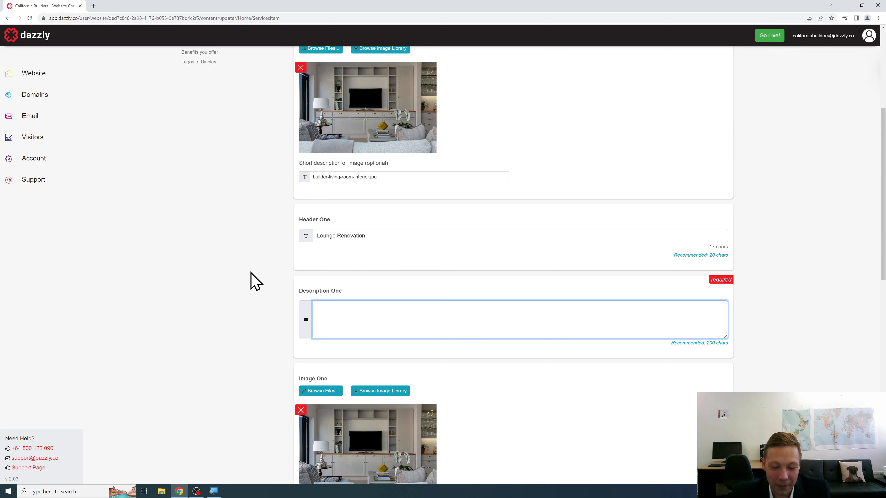
{"action": "type", "text": "If you need a "}
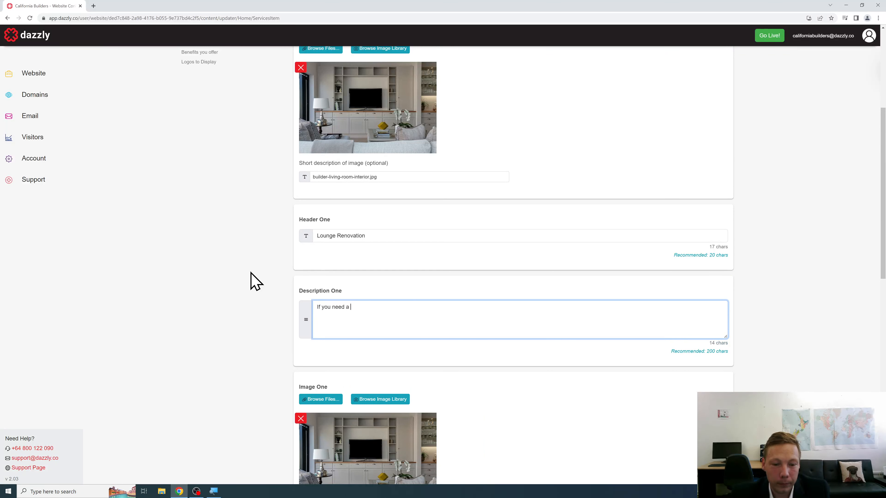
{"action": "type", "text": "quality lounge renovation then"}
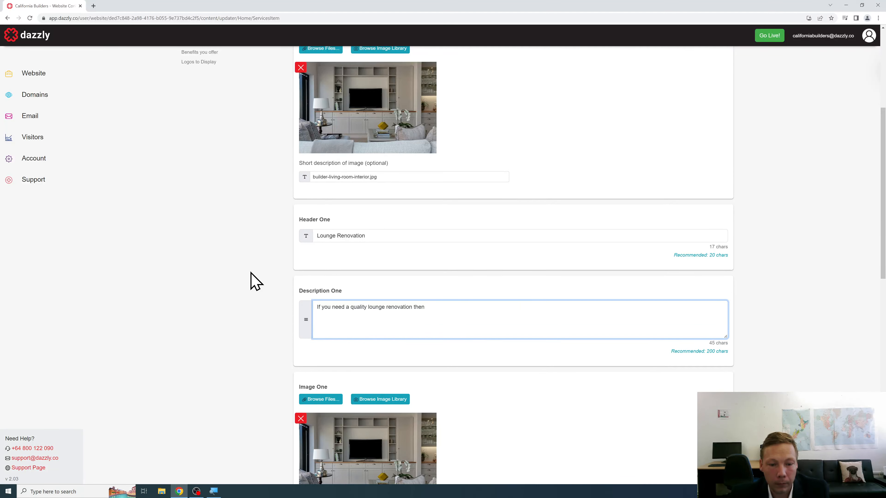
{"action": "type", "text": " we are the building company that can assist you. Our friendly, experienced team are h"}
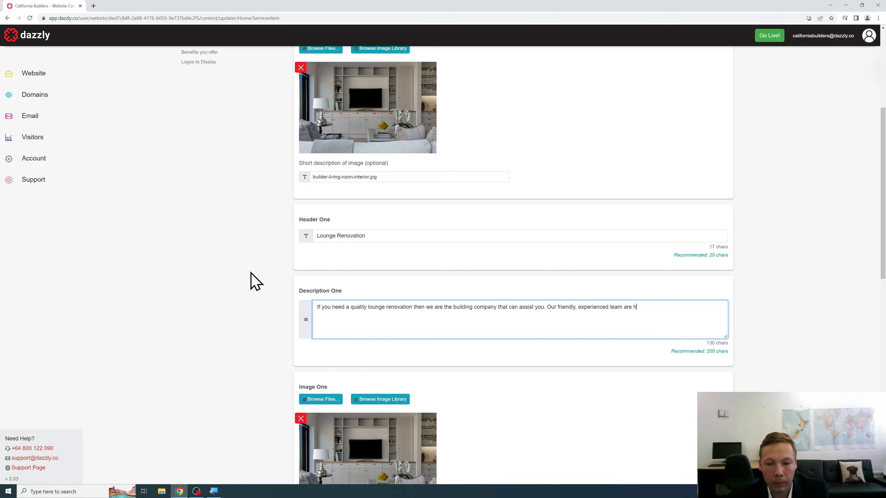
{"action": "type", "text": "appy to come on-site an"}
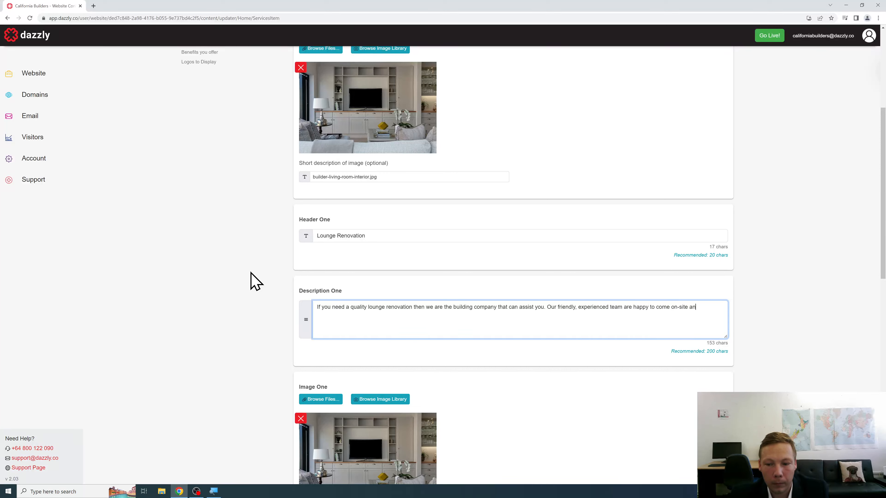
{"action": "type", "text": "d assess what mak"}
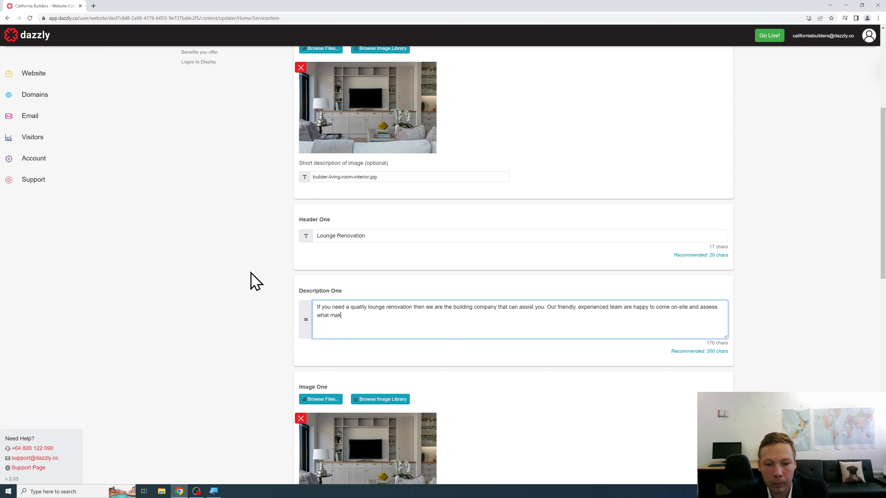
{"action": "key", "text": "BackSpace"}
{"action": "type", "text": "y be possibl"}
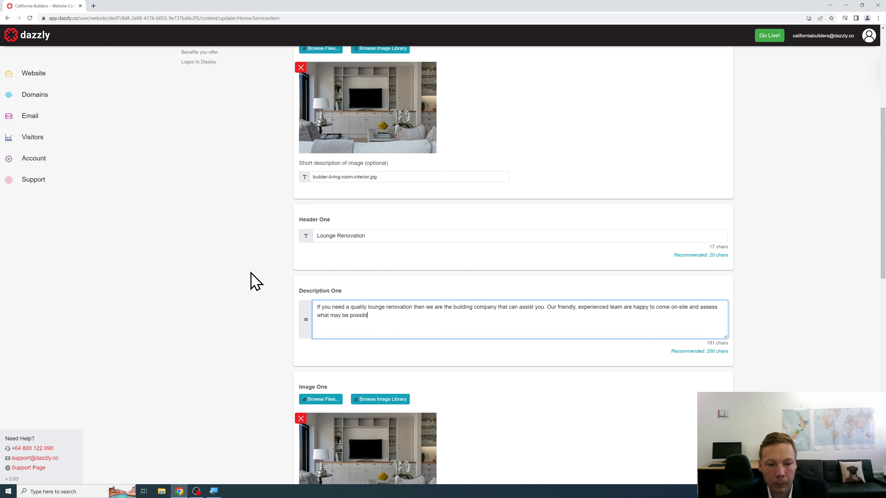
{"action": "type", "text": "e with your lounge renovation."}
{"action": "scroll", "coordinate": [256, 281], "scroll_direction": "down", "scroll_amount": 8}
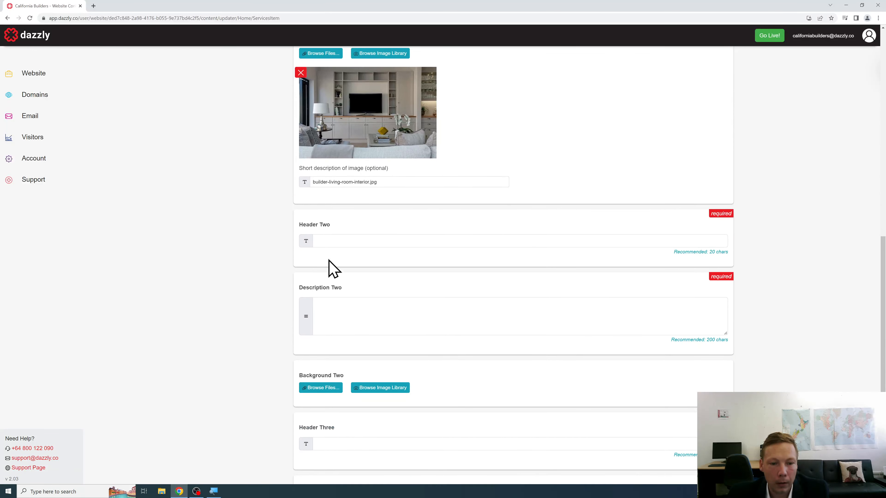
Step: Enter 'Interior Renovation' as Header Two
{"action": "left_click", "coordinate": [354, 237]}
{"action": "scroll", "coordinate": [272, 261], "scroll_direction": "down", "scroll_amount": 1}
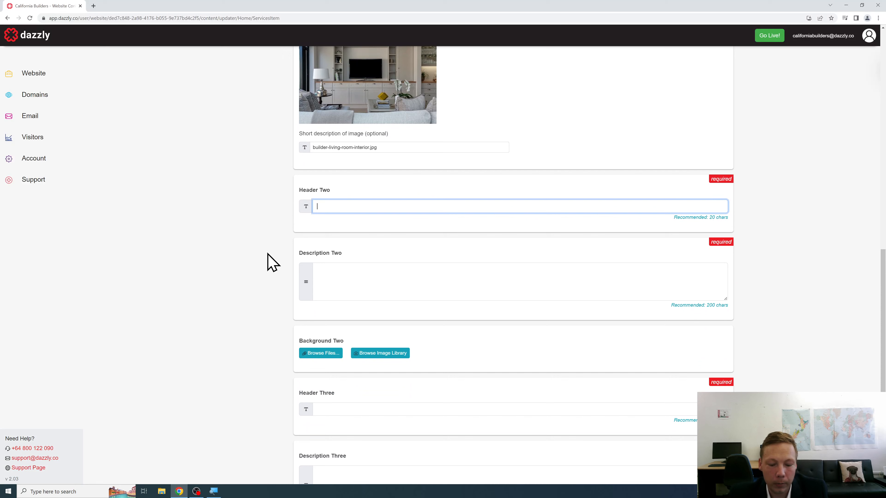
{"action": "type", "text": "Interior Reno"}
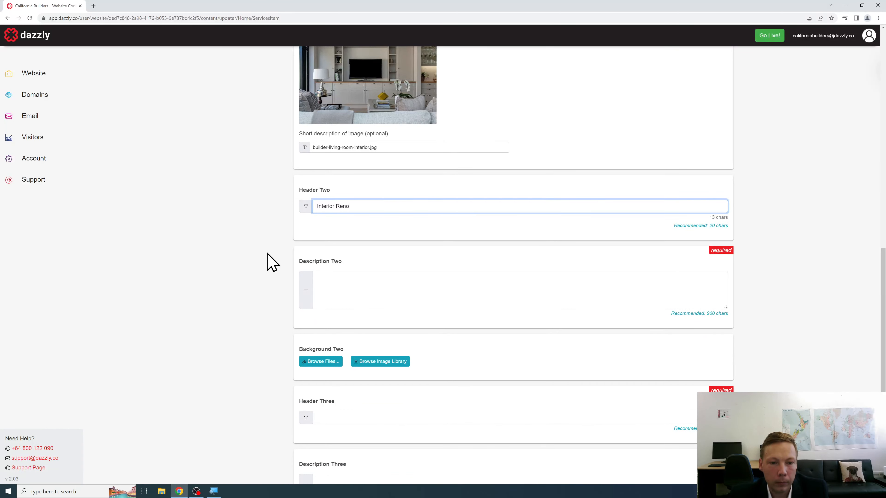
{"action": "type", "text": "vation"}
Step: Write the 204-character open-plan living paragraph in Description Two, fixing a typo
{"action": "scroll", "coordinate": [255, 259], "scroll_direction": "down", "scroll_amount": 2}
{"action": "left_click", "coordinate": [339, 222]}
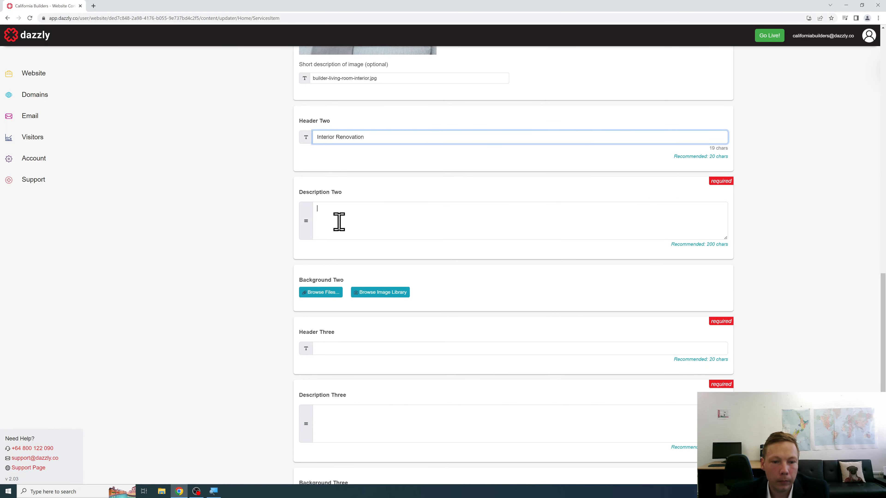
{"action": "type", "text": "We ca"}
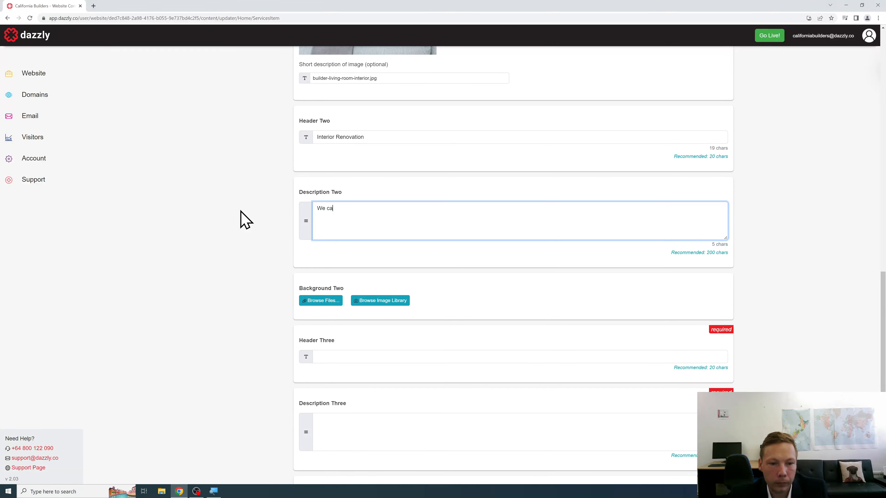
{"action": "type", "text": "n open up the interior spaces in your ho"}
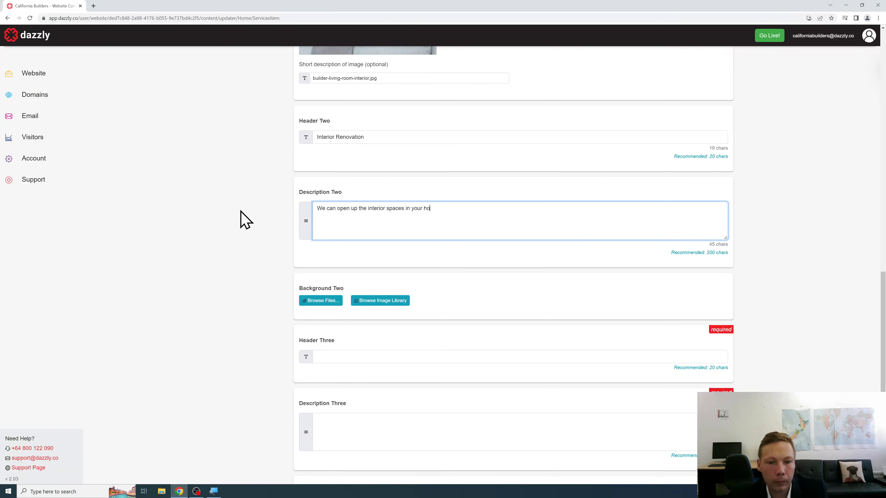
{"action": "type", "text": "me to create the open-plan living area of your dream"}
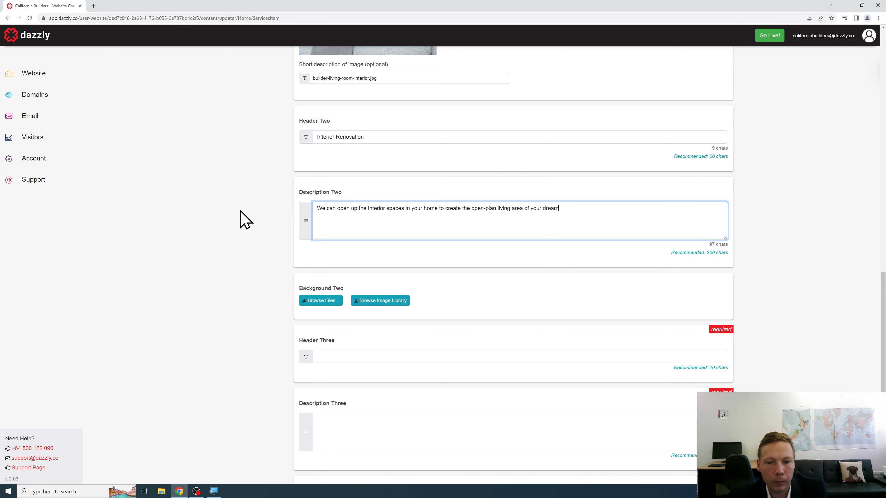
{"action": "type", "text": "s. Whatever your needs a"}
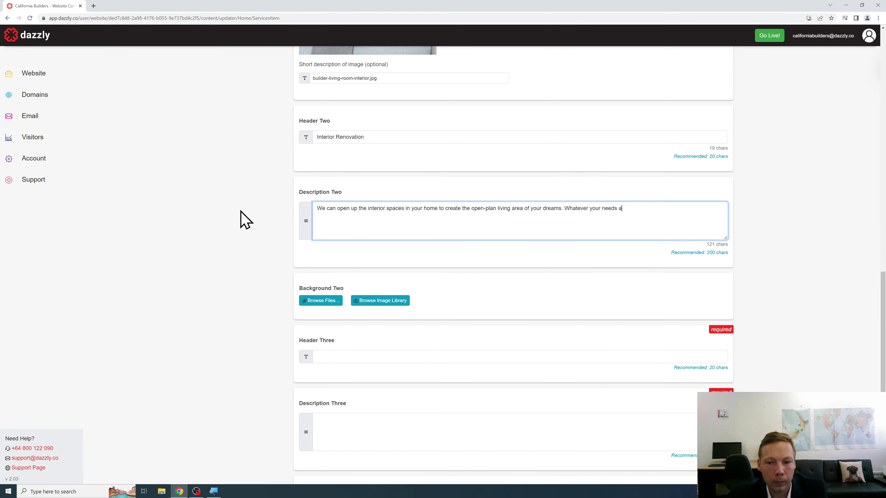
{"action": "type", "text": "re, our frie"}
{"action": "type", "text": "ndly team will hel"}
{"action": "type", "text": "p to y"}
{"action": "key", "text": "BackSpace"}
{"action": "type", "text": "to your home to discuss the possibilities with you."}
Step: Upload builder-office-interior.jpg as the Background Two photo
{"action": "scroll", "coordinate": [254, 221], "scroll_direction": "down", "scroll_amount": 3}
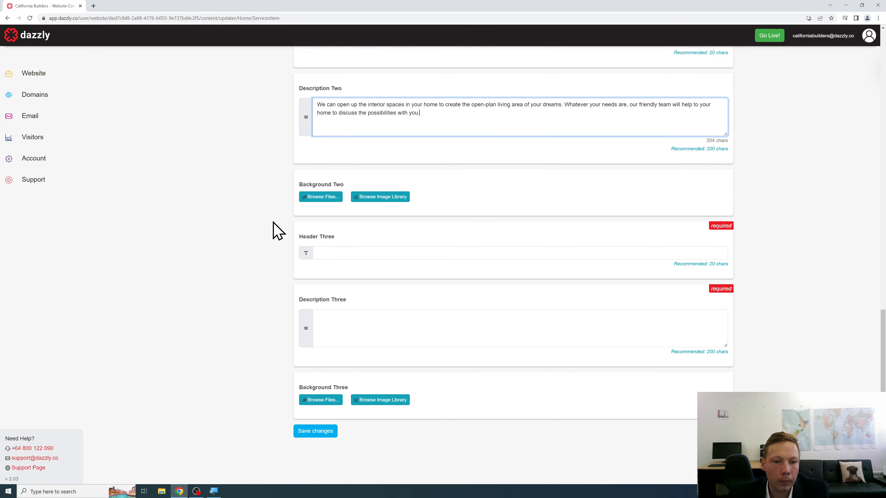
{"action": "left_click", "coordinate": [322, 200]}
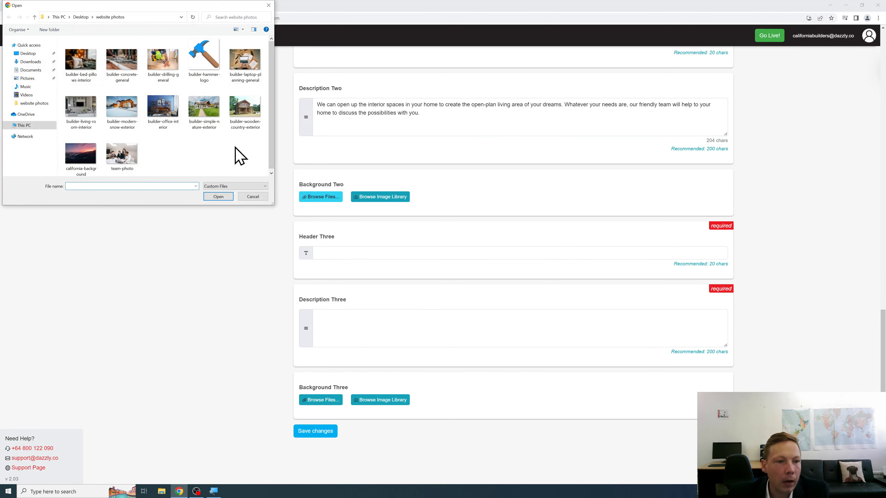
{"action": "left_click", "coordinate": [163, 124]}
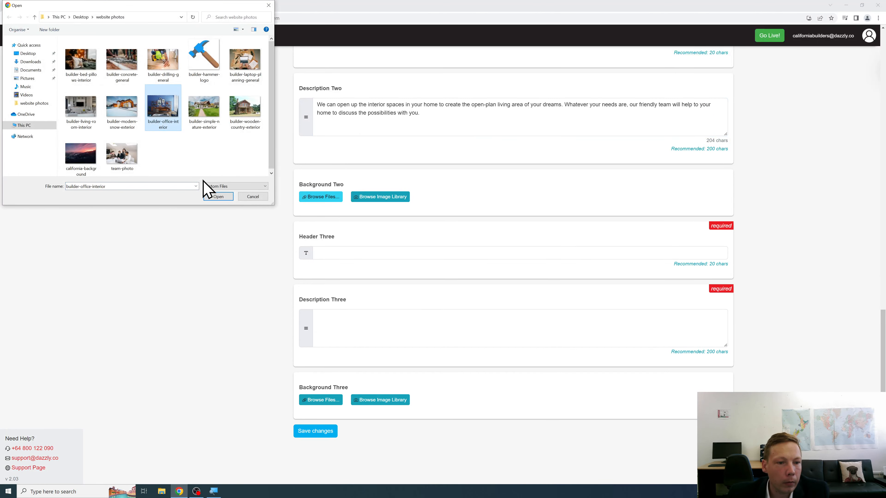
{"action": "left_click", "coordinate": [219, 197]}
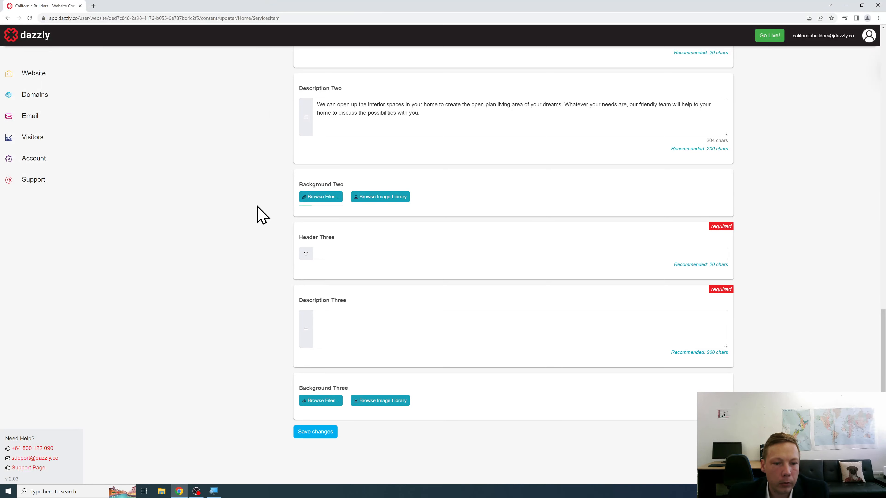
{"action": "scroll", "coordinate": [270, 237], "scroll_direction": "down", "scroll_amount": 3}
{"action": "scroll", "coordinate": [271, 238], "scroll_direction": "down", "scroll_amount": 1}
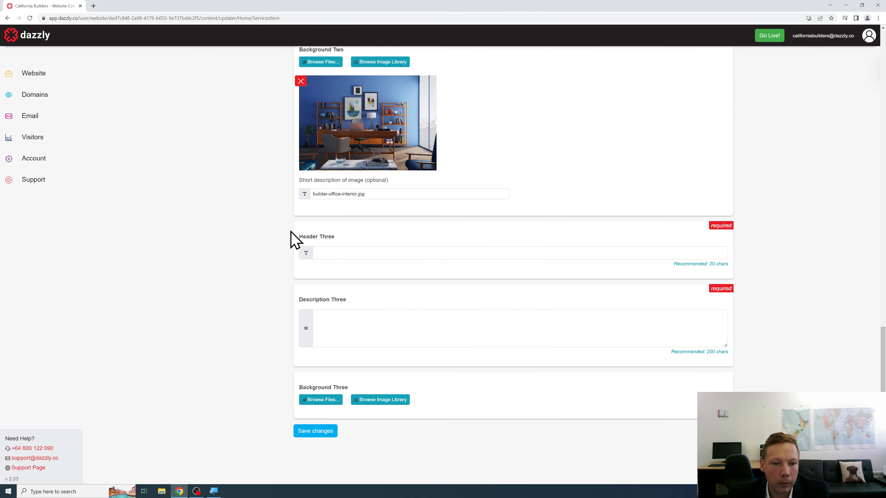
Step: Title Header Three 'Contact Us' and write the kitchen and home-office paragraph in Description Three
{"action": "left_click", "coordinate": [326, 252]}
{"action": "type", "text": "Contact Us"}
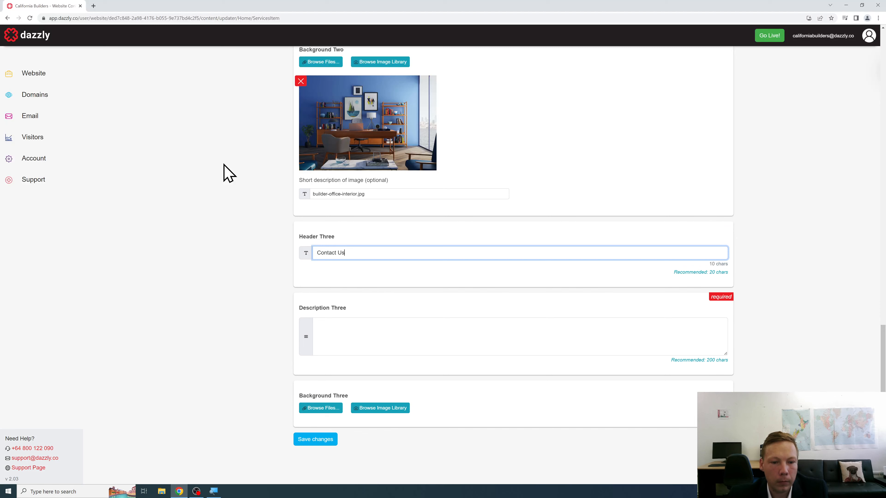
{"action": "key", "text": "Tab"}
{"action": "type", "text": "If you "}
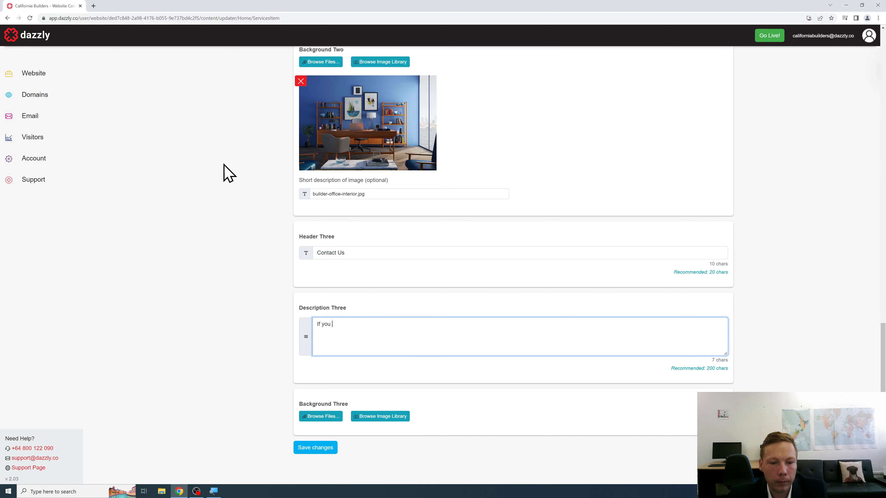
{"action": "type", "text": "want to spice up your kitchen area "}
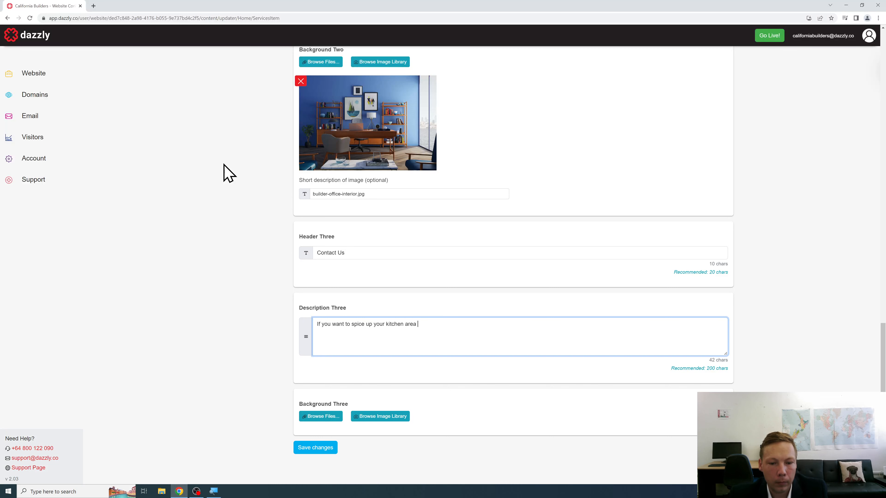
{"action": "type", "text": "or perhaps create a "}
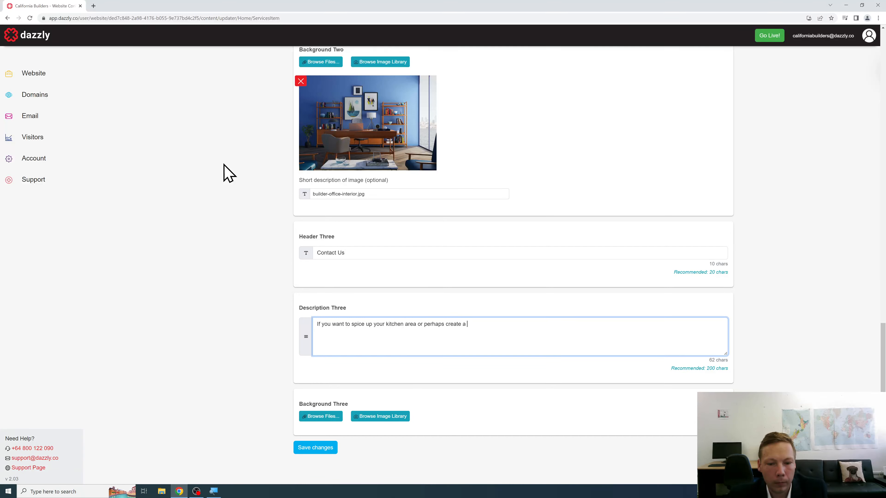
{"action": "type", "text": "better home-office space, "}
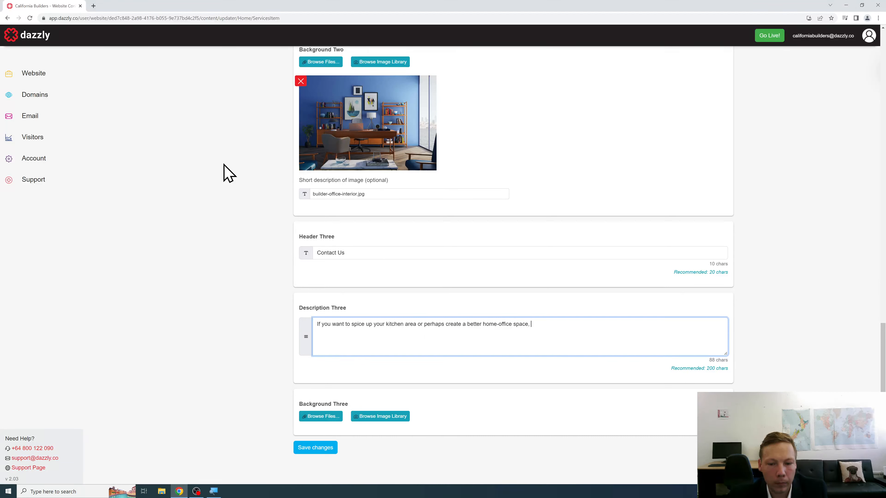
{"action": "type", "text": "we have the ex"}
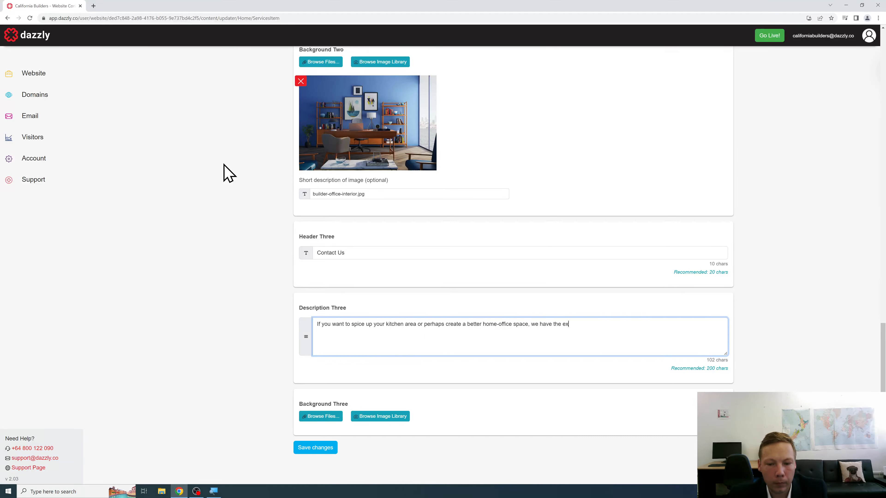
{"action": "type", "text": "perience to assist you. We've helped hundreds of California ho"}
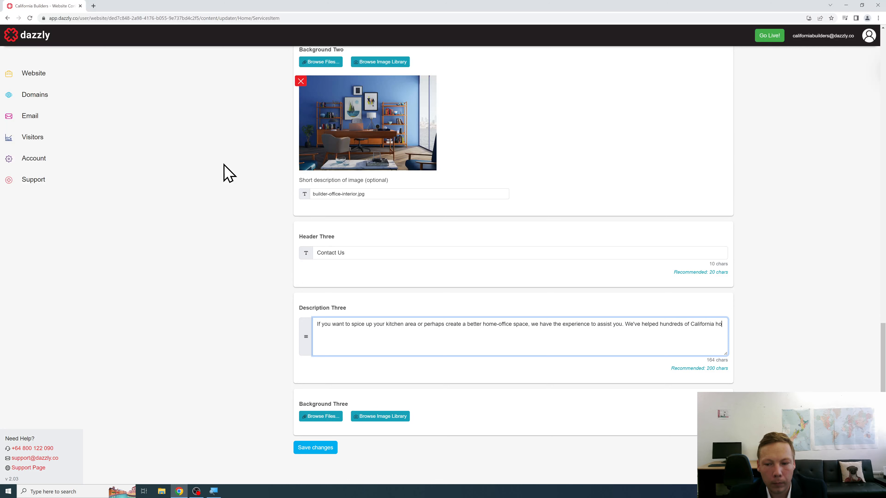
{"action": "type", "text": "meowners with their interna"}
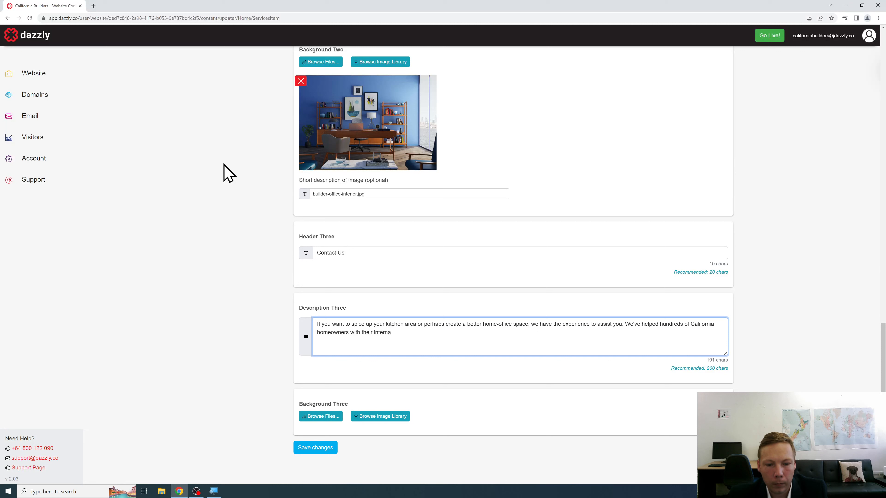
{"action": "type", "text": "struction needs. Reach out or cont"}
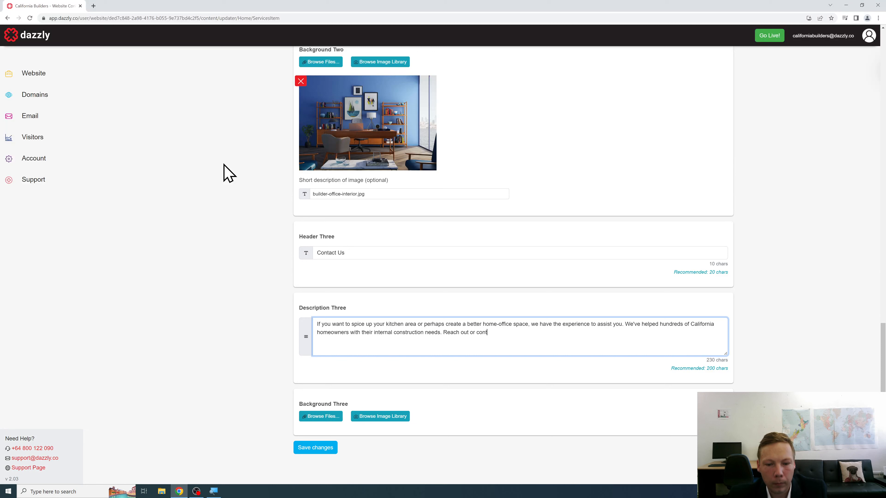
{"action": "type", "text": "act us on the form below."}
{"action": "scroll", "coordinate": [228, 173], "scroll_direction": "down", "scroll_amount": 1}
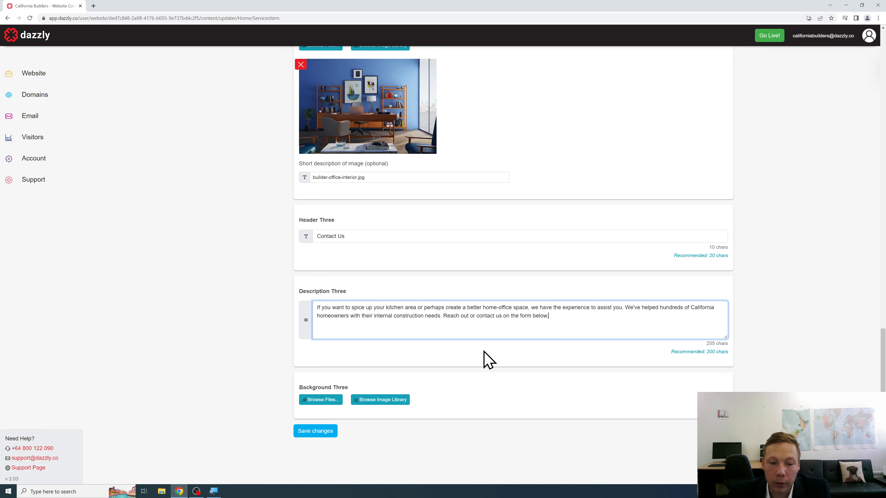
{"action": "left_click", "coordinate": [335, 400]}
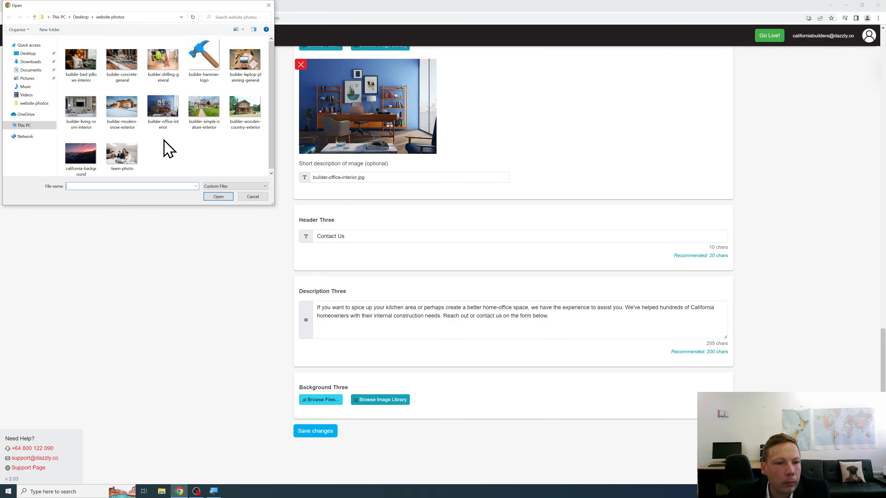
Step: Set builder-bed-pillows-interior.jpg as Background Three and save the Interior Construction service
{"action": "left_click", "coordinate": [81, 60]}
{"action": "left_click", "coordinate": [219, 196]}
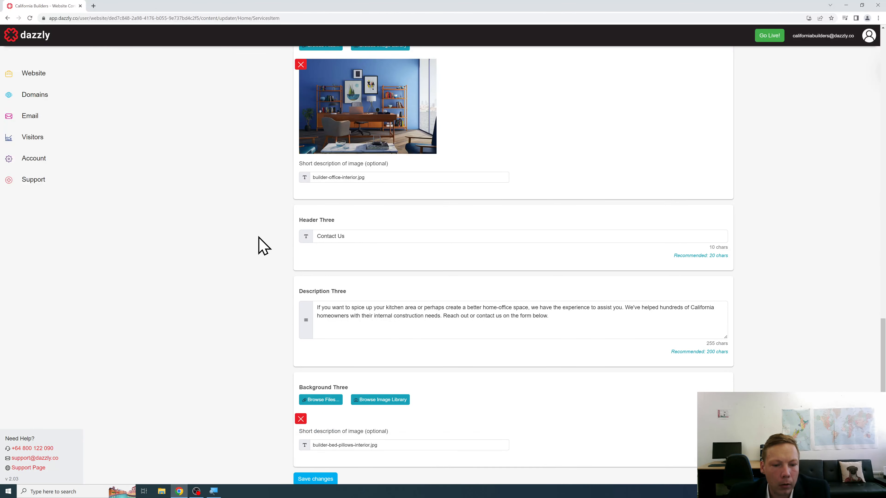
{"action": "scroll", "coordinate": [264, 246], "scroll_direction": "down", "scroll_amount": 3}
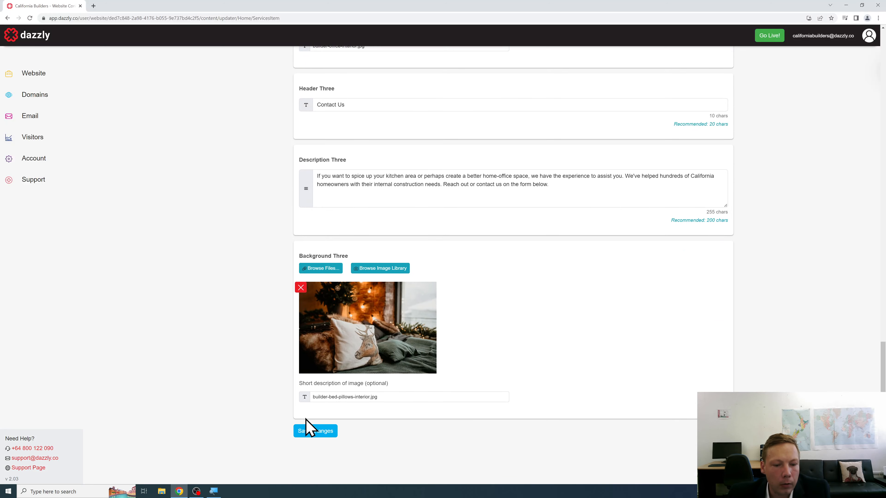
{"action": "left_click", "coordinate": [317, 432]}
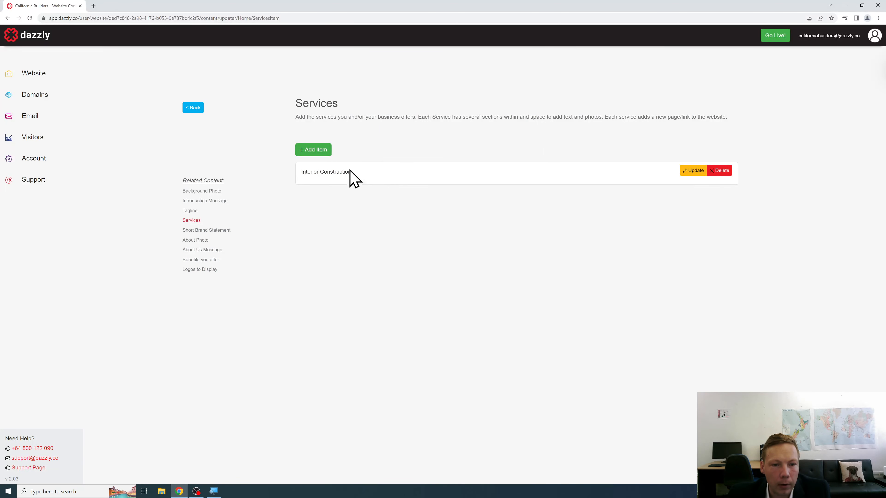
Step: Add a new service titled 'Exterior Construction' with builder-simple-nature-exterior.jpg as its main image
{"action": "left_click", "coordinate": [315, 154]}
{"action": "left_click", "coordinate": [371, 186]}
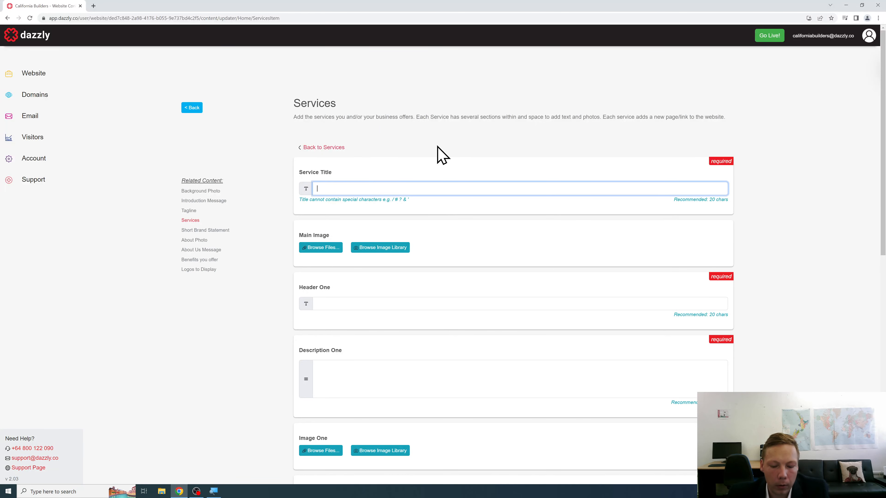
{"action": "type", "text": "Exterior Construction"}
{"action": "left_click", "coordinate": [300, 258]}
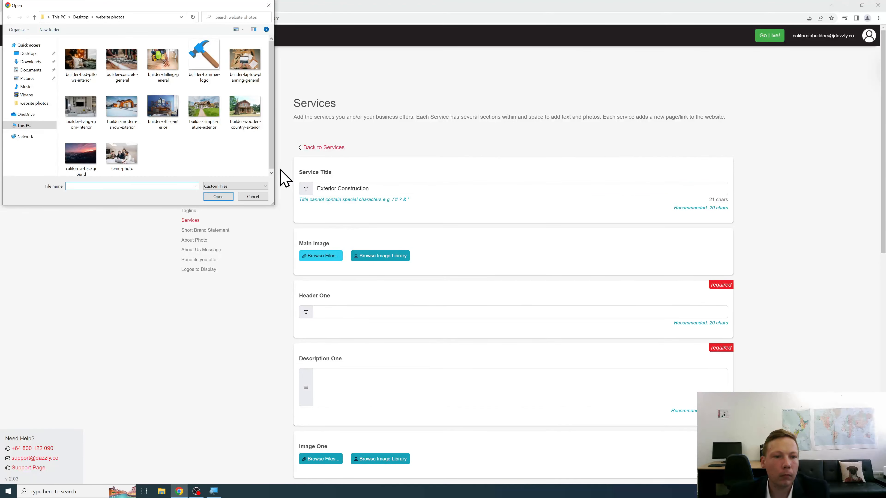
{"action": "left_click", "coordinate": [199, 113]}
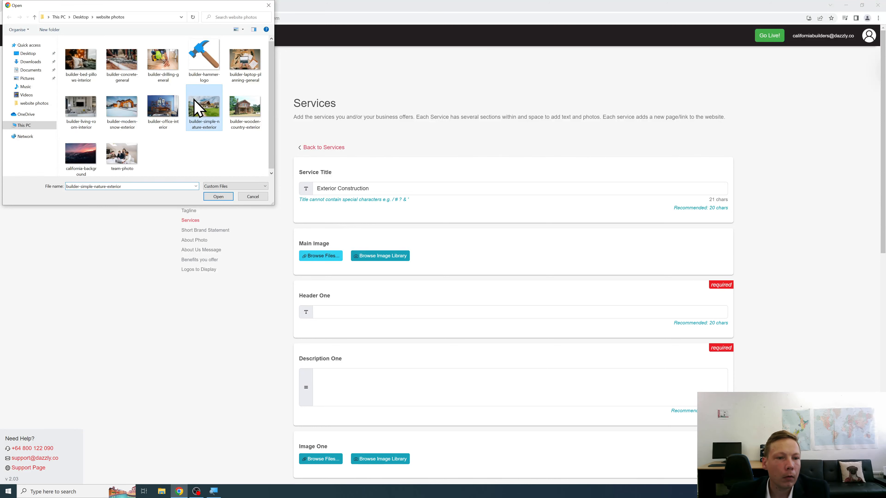
{"action": "left_click", "coordinate": [221, 197]}
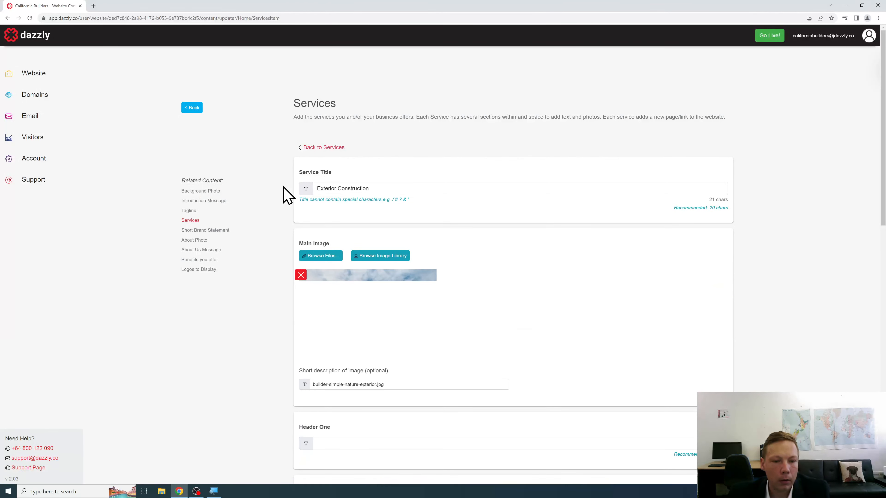
{"action": "scroll", "coordinate": [284, 197], "scroll_direction": "down", "scroll_amount": 5}
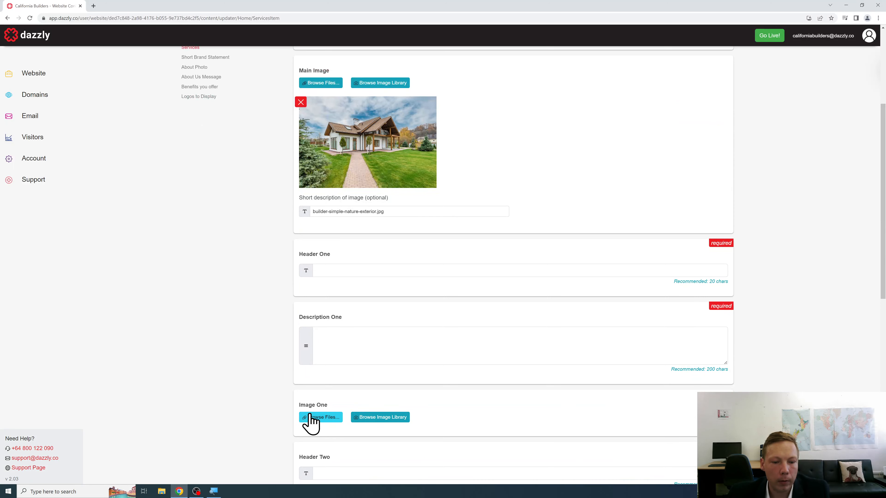
Step: Upload builder-simple-nature-exterior.jpg as the Image One photo of Exterior Construction
{"action": "left_click", "coordinate": [311, 418]}
{"action": "left_click", "coordinate": [196, 121]}
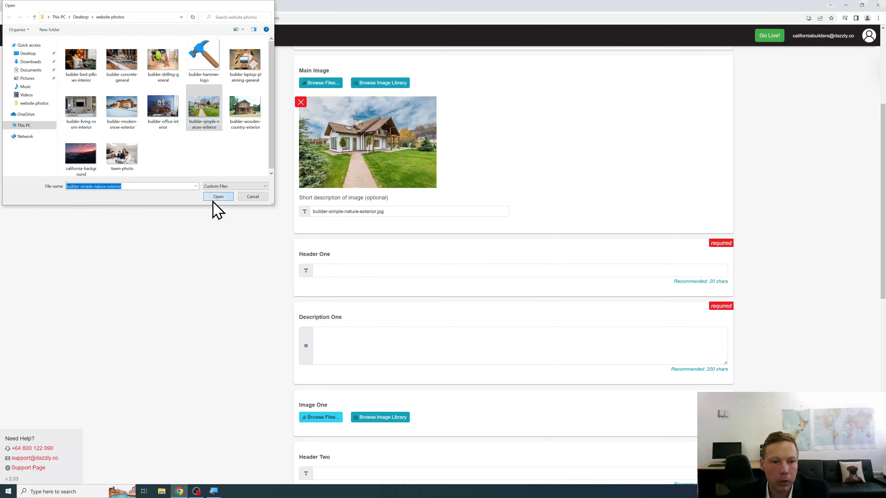
{"action": "left_click", "coordinate": [214, 197]}
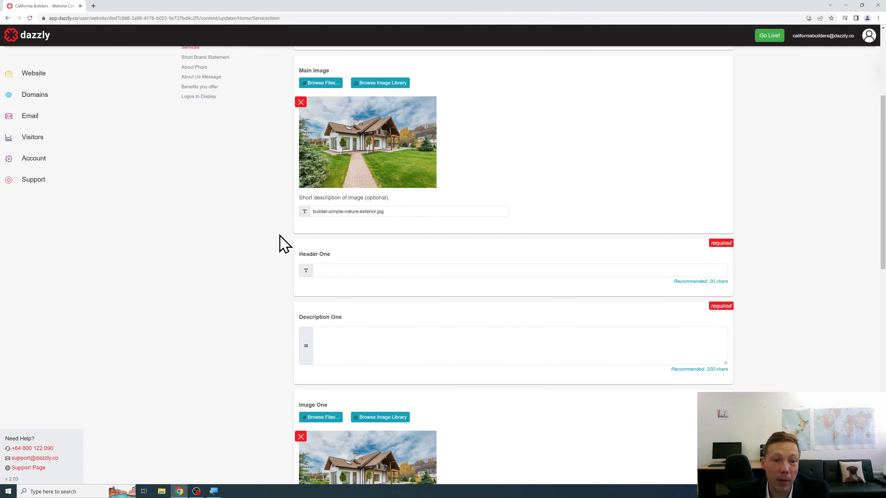
{"action": "scroll", "coordinate": [284, 244], "scroll_direction": "up", "scroll_amount": 3}
{"action": "scroll", "coordinate": [284, 244], "scroll_direction": "down", "scroll_amount": 1}
{"action": "scroll", "coordinate": [284, 244], "scroll_direction": "down", "scroll_amount": 2}
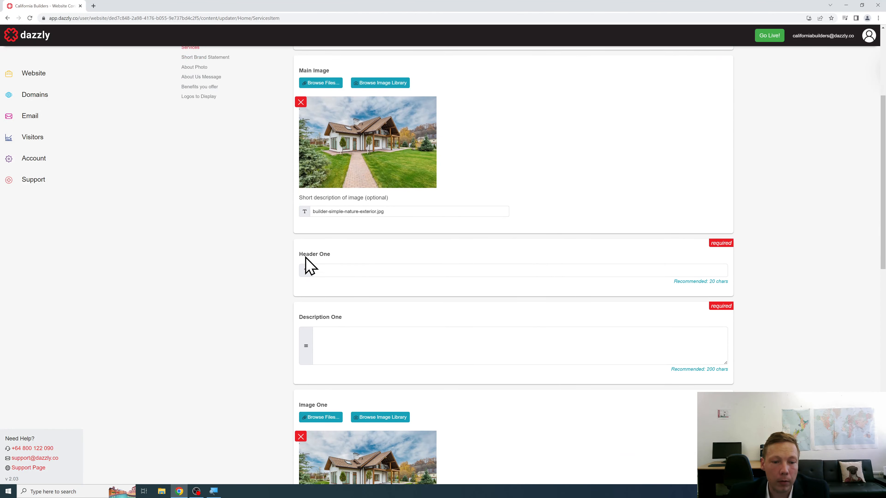
Step: Fill Header One with 'Exterior Construction' and Description One with the home-exterior paragraph ending 'possible for you.'
{"action": "left_click", "coordinate": [323, 272]}
{"action": "type", "text": "Ex"}
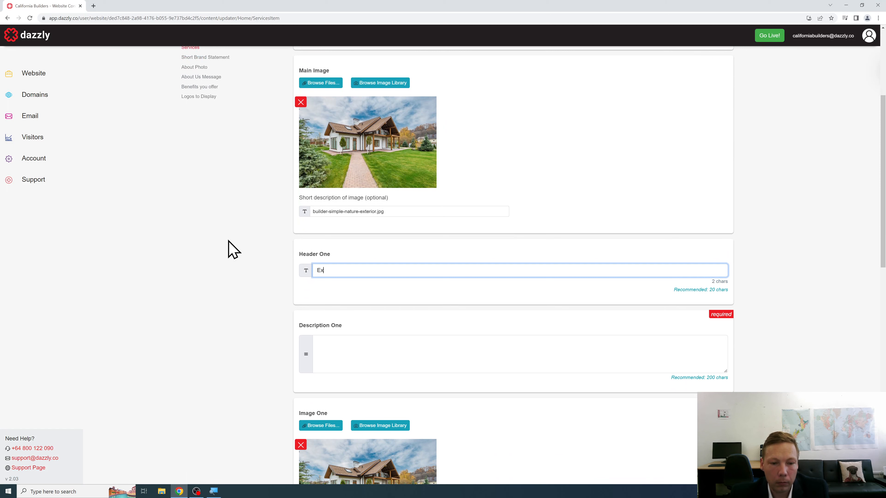
{"action": "type", "text": "terior Construction"}
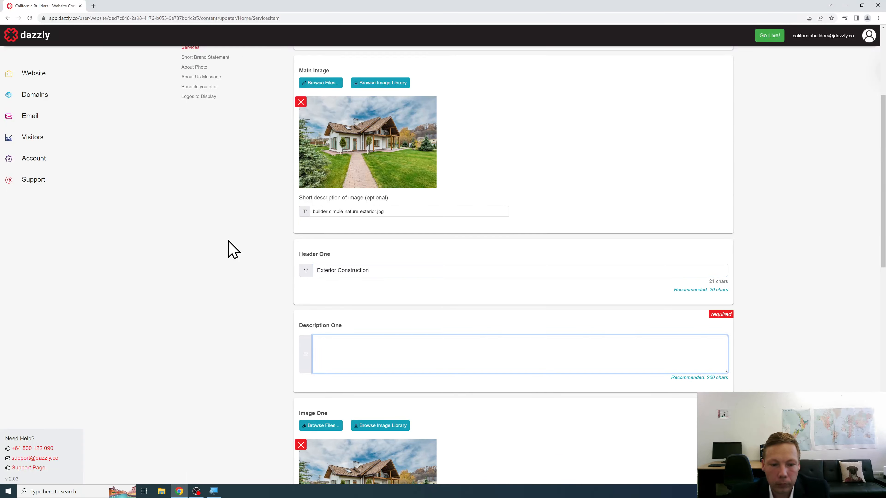
{"action": "type", "text": "If you need to spr"}
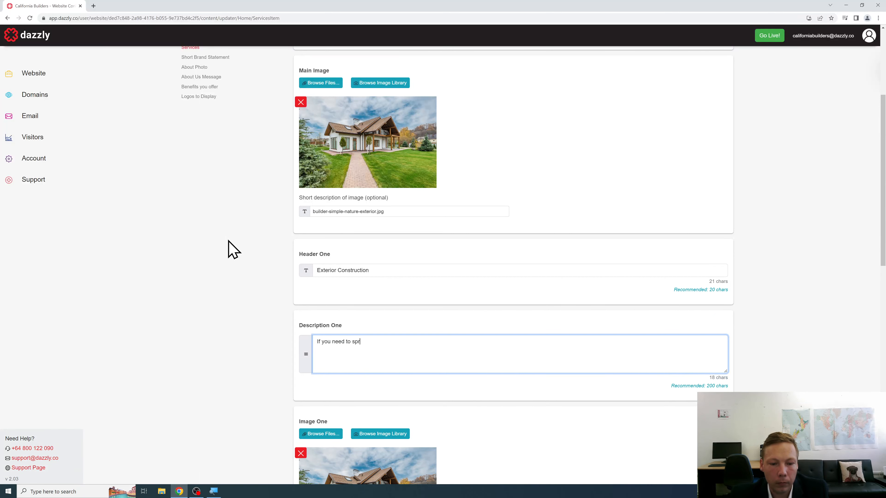
{"action": "type", "text": "uce up the exterior "}
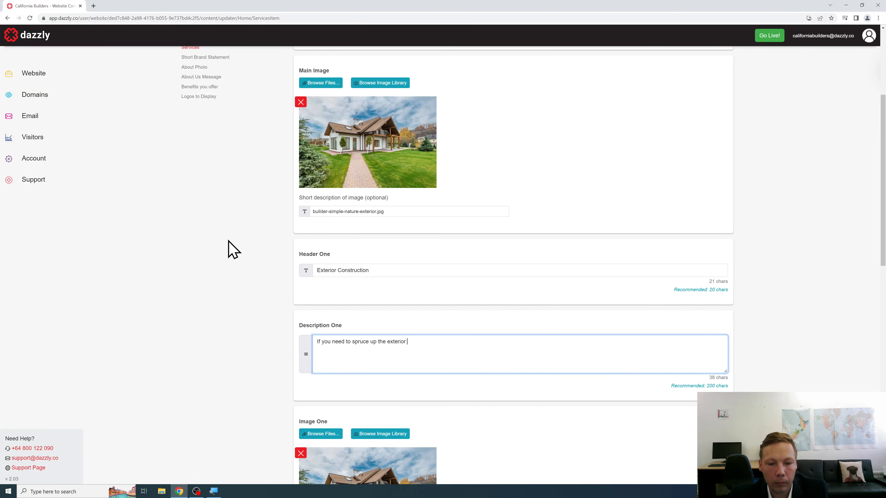
{"action": "type", "text": "of your home, we can ass"}
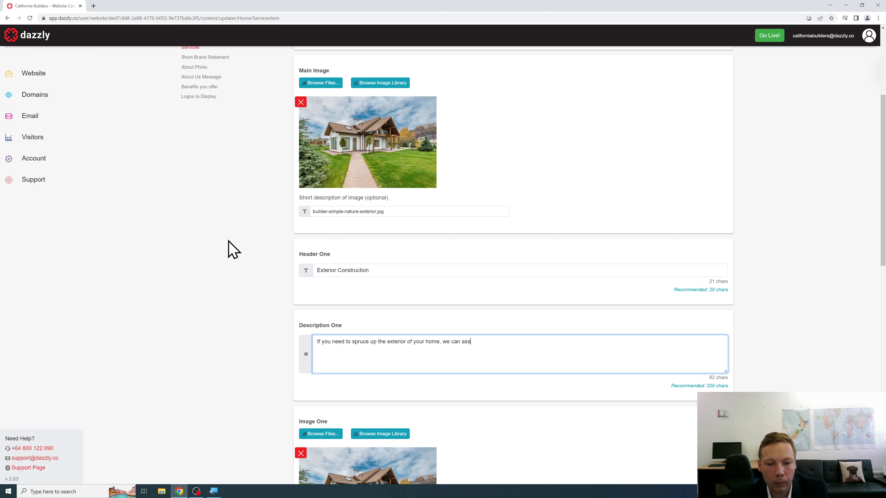
{"action": "type", "text": "ist. Is your home feeling a bit old and dull? Let our t"}
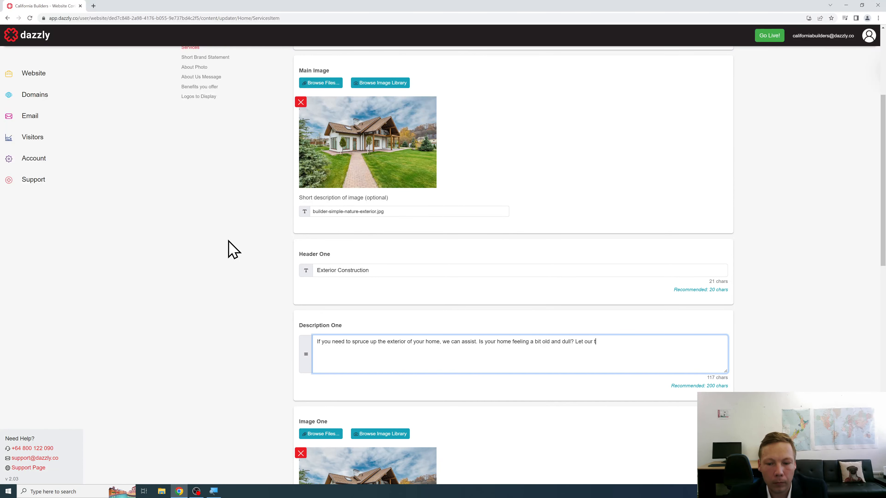
{"action": "type", "text": "eam on"}
{"action": "type", "text": "me and hav a cha"}
{"action": "type", "text": "chat to see what mig"}
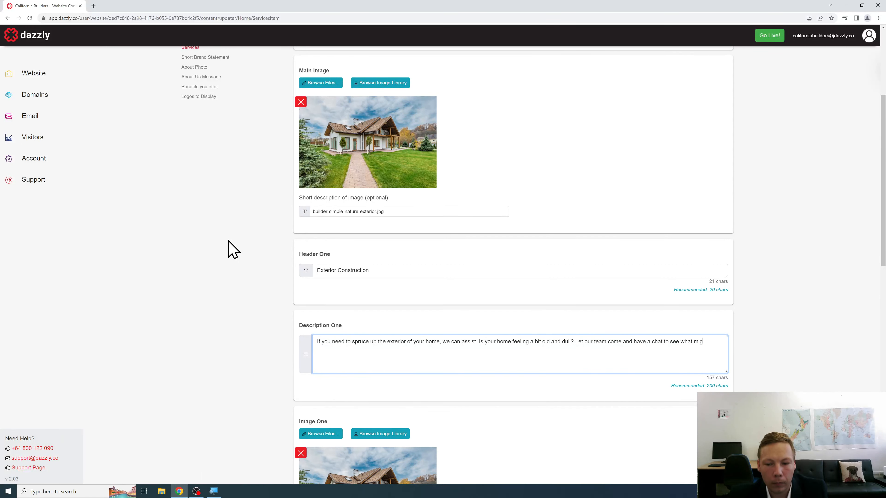
{"action": "type", "text": "ht be possible for you."}
{"action": "scroll", "coordinate": [233, 250], "scroll_direction": "down", "scroll_amount": 8}
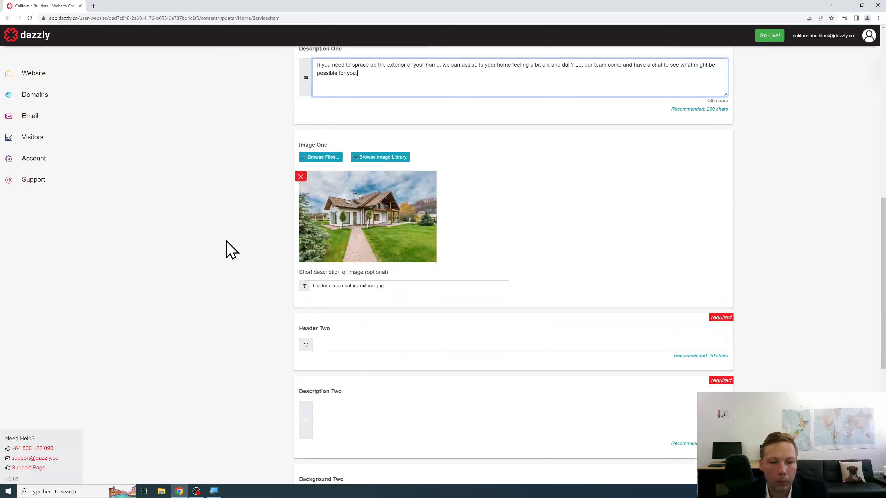
{"action": "scroll", "coordinate": [231, 250], "scroll_direction": "down", "scroll_amount": 2}
Step: Enter 'External Renovations' as Header Two
{"action": "left_click", "coordinate": [349, 275]}
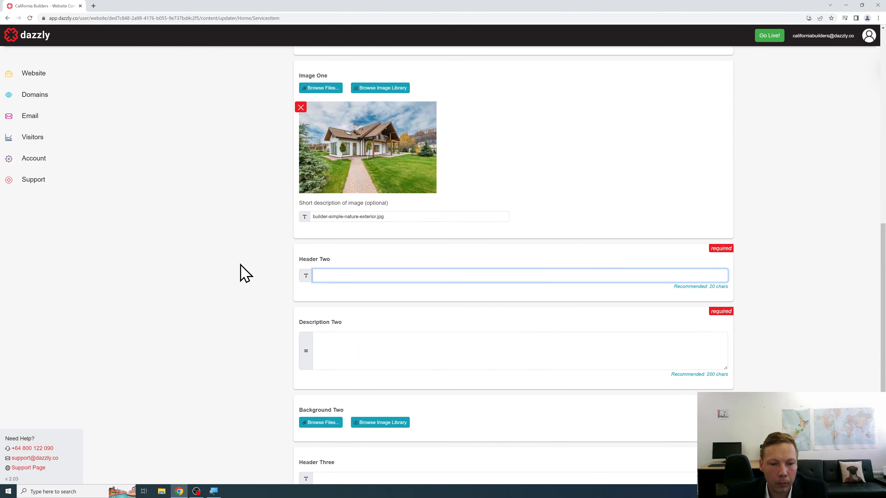
{"action": "type", "text": "External Ren"}
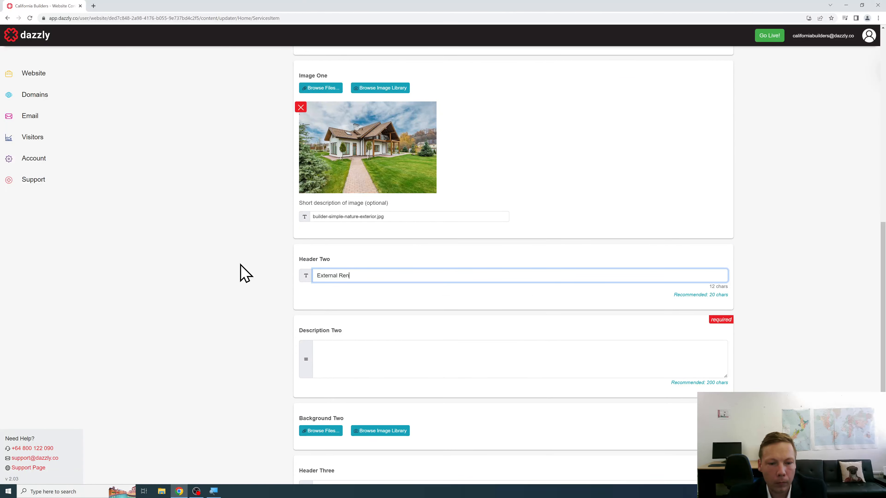
{"action": "type", "text": "ovations"}
{"action": "scroll", "coordinate": [241, 272], "scroll_direction": "down", "scroll_amount": 3}
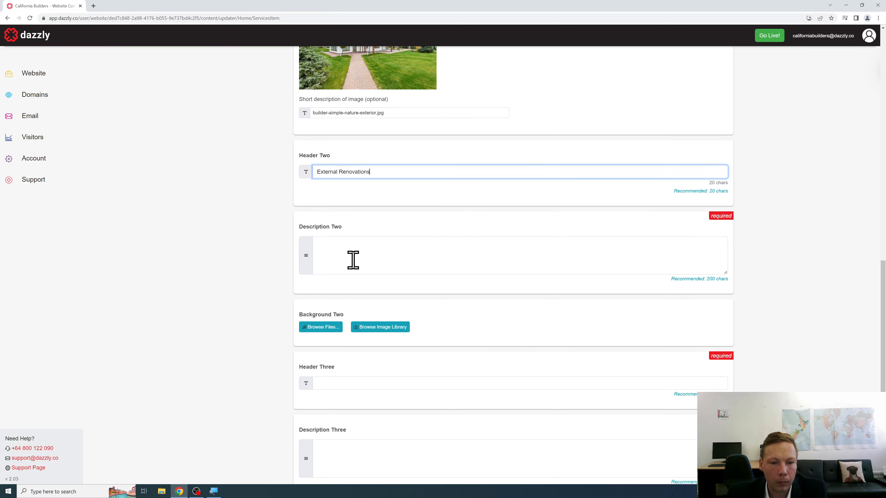
Step: Write the pathways, driveways, cladding and decks paragraph ending 'Call us today.' in Description Two
{"action": "left_click", "coordinate": [352, 259]}
{"action": "type", "text": "De"}
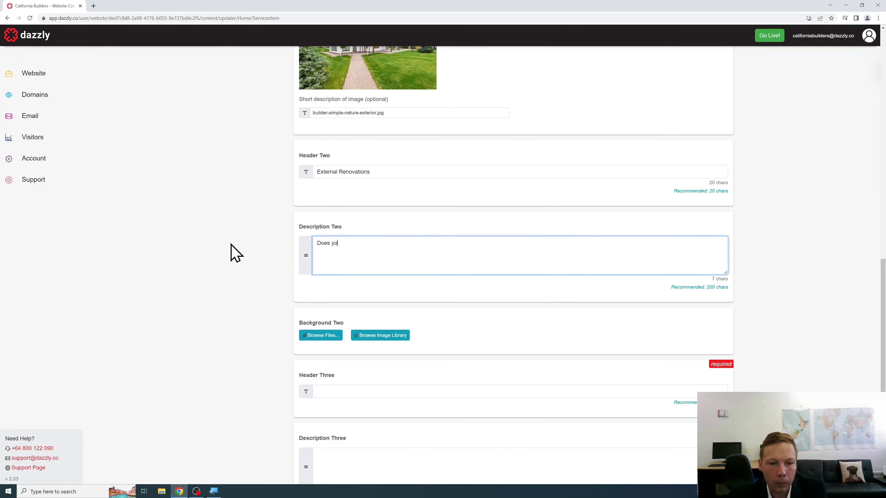
{"action": "type", "text": "es your home need a new "}
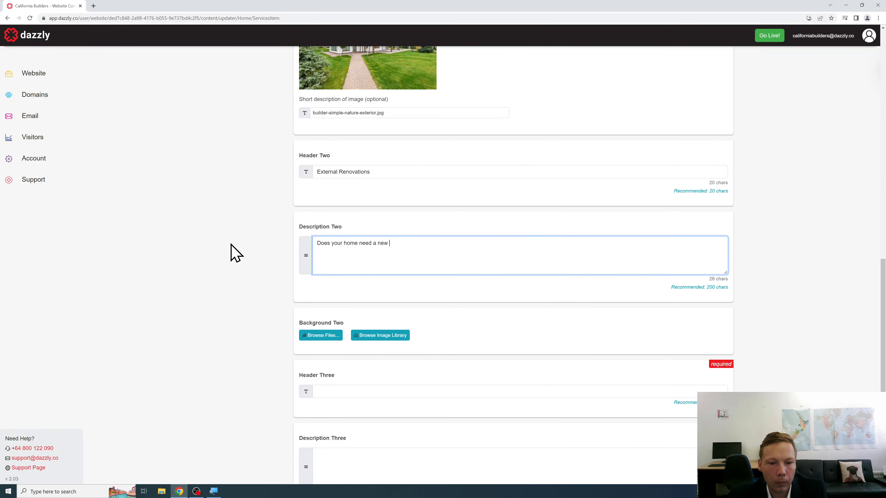
{"action": "type", "text": "pathway or even driveway extension? Our te"}
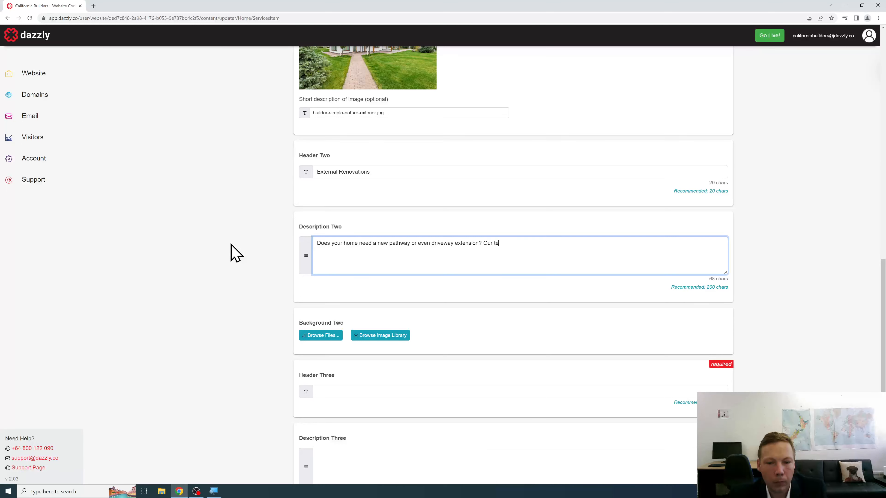
{"action": "type", "text": "am can assist with an"}
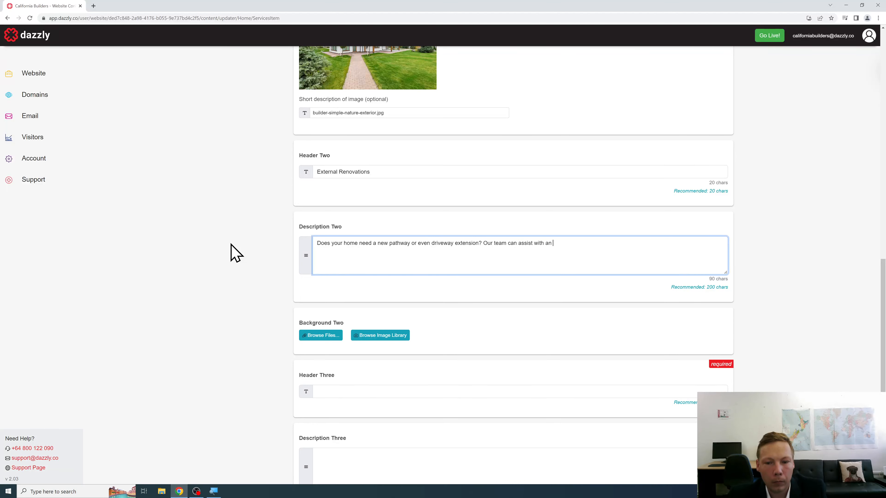
{"action": "type", "text": "around or outside your home. Neednew cladding"}
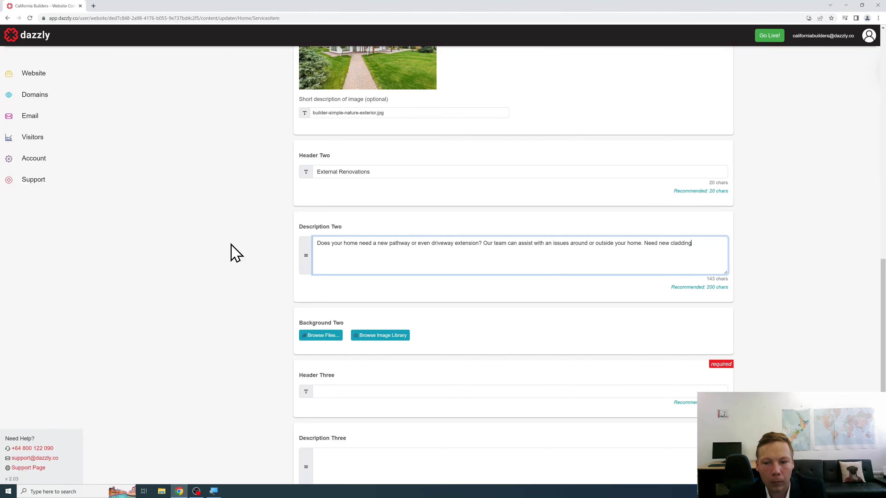
{"action": "type", "text": " or a deck replaces? We can assist. Call us today."}
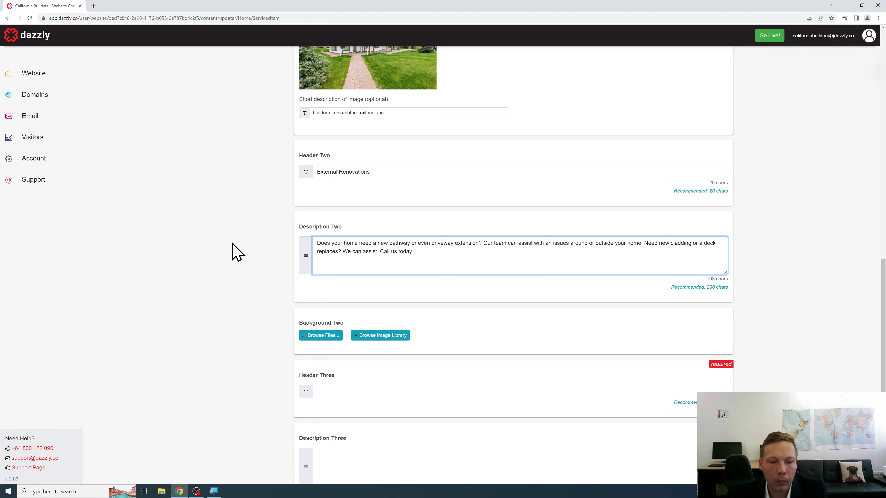
{"action": "scroll", "coordinate": [232, 251], "scroll_direction": "down", "scroll_amount": 3}
Step: Upload builder-wooden-country-exterior.jpg as the Background Two photo
{"action": "left_click", "coordinate": [324, 233]}
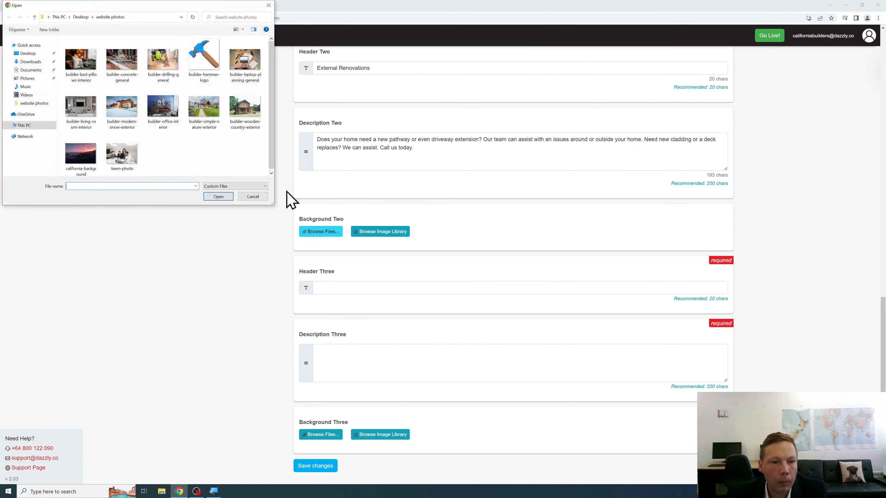
{"action": "left_click", "coordinate": [244, 122]}
{"action": "left_click", "coordinate": [219, 197]}
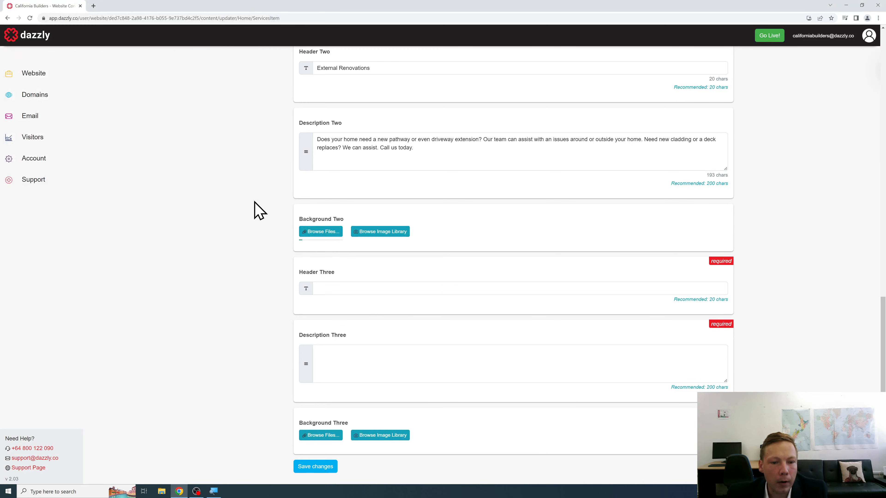
{"action": "scroll", "coordinate": [276, 202], "scroll_direction": "down", "scroll_amount": 4}
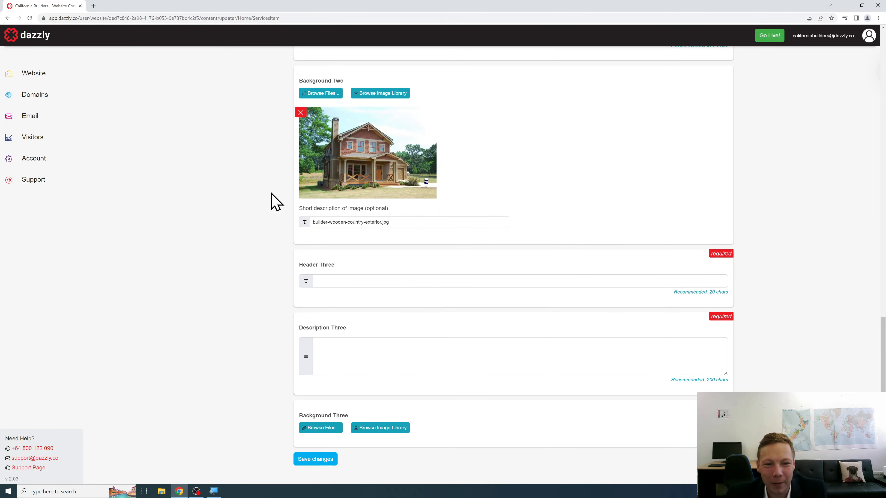
{"action": "scroll", "coordinate": [274, 201], "scroll_direction": "down", "scroll_amount": 1}
{"action": "left_click", "coordinate": [350, 253]}
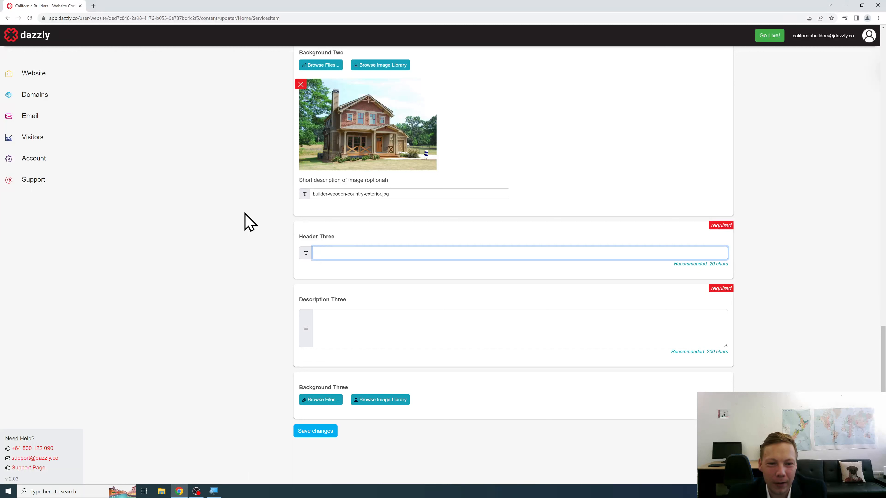
Step: Enter 'Contact Us' in Header Three and the reach-out-to-our-team text in Description Three
{"action": "type", "text": "Contact Us"}
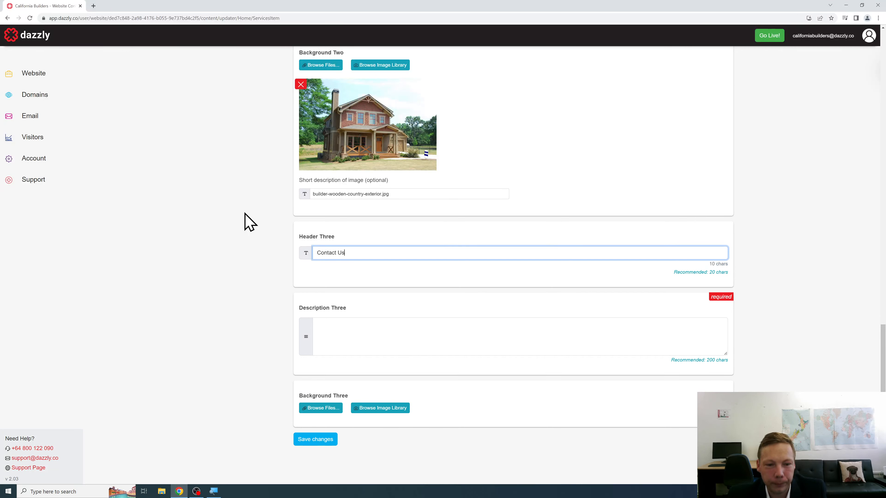
{"action": "key", "text": "Tab"}
{"action": "type", "text": "If yo"}
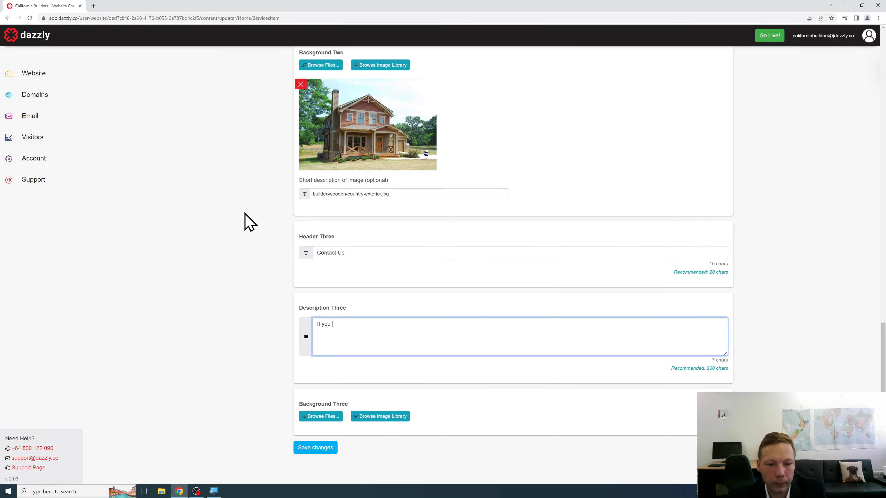
{"action": "type", "text": "u have any external home work that n"}
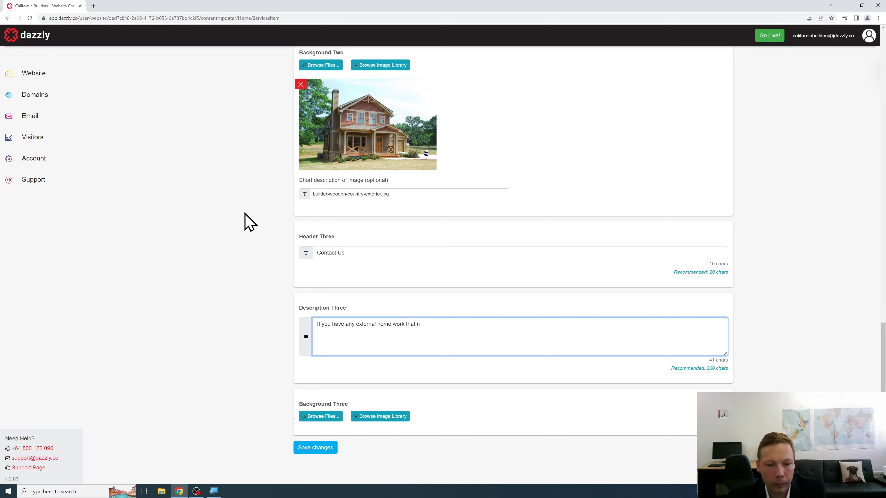
{"action": "type", "text": "eeds doing, or some issue that may be worrying or concerning you, don'"}
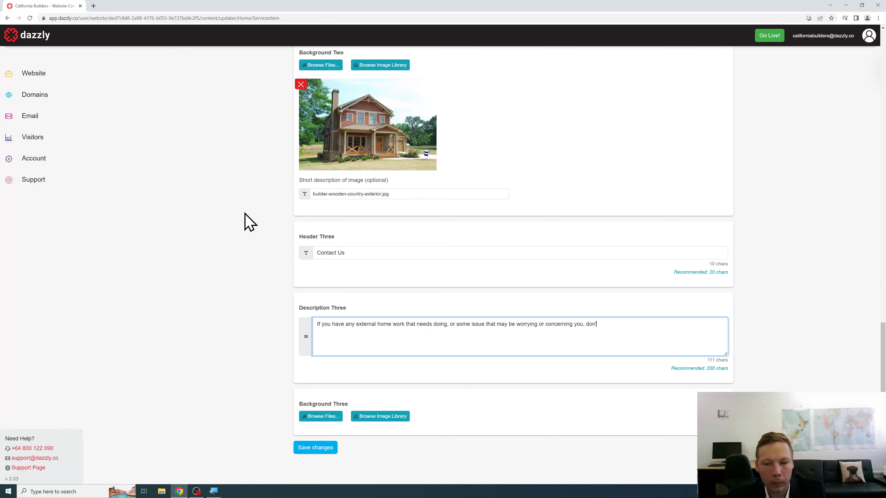
{"action": "type", "text": "t hesitate to reach out to our friendly team who have been helping Calif"}
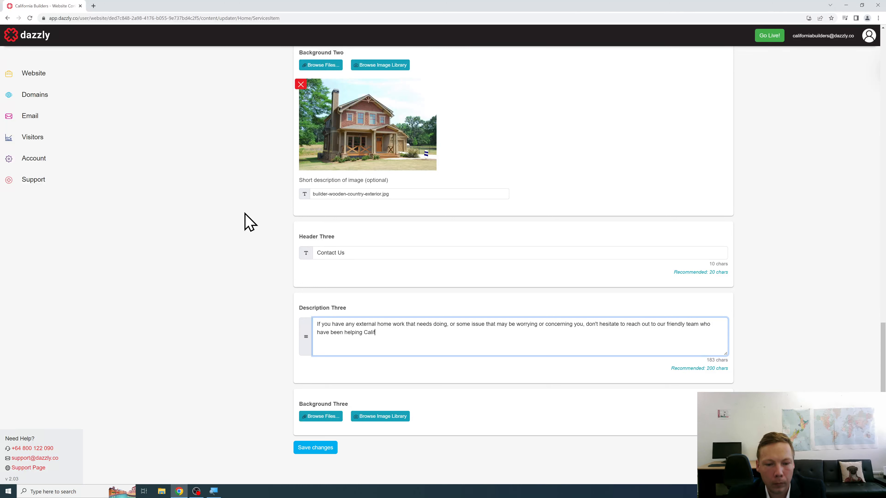
{"action": "type", "text": "ornia home owners for y"}
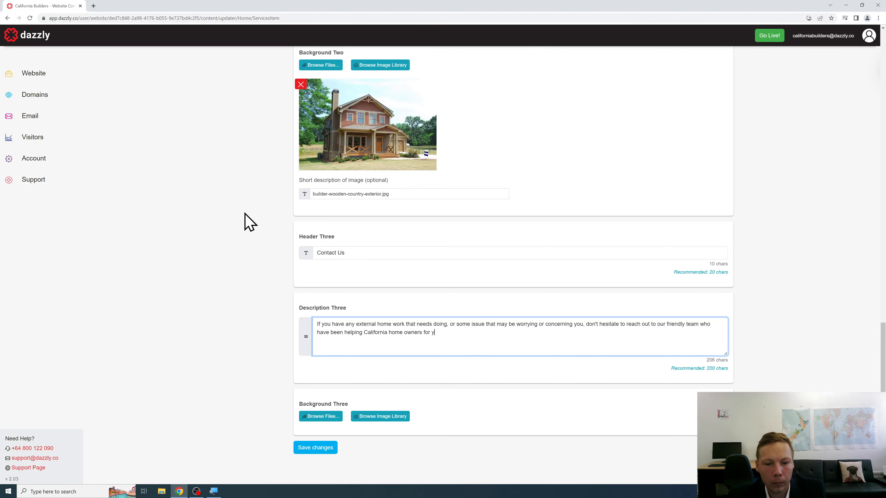
{"action": "type", "text": "ears."}
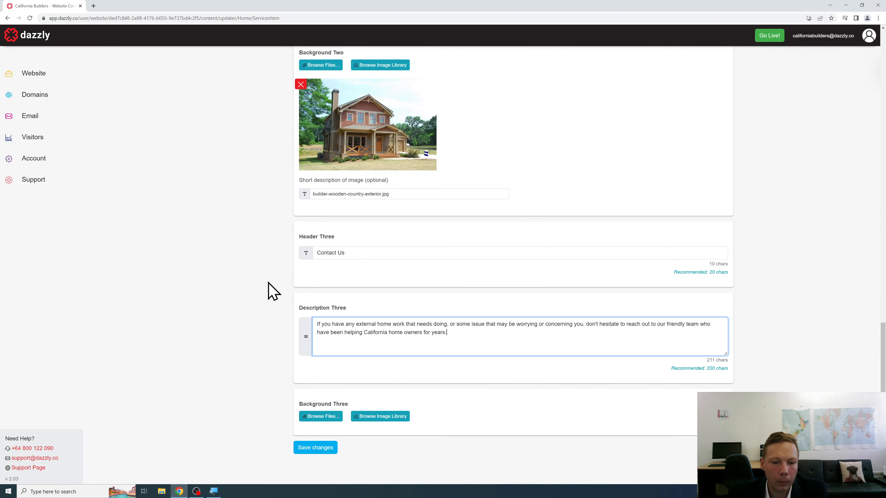
Step: Set builder-modern-snow-exterior.jpg as Background Three for Exterior Construction
{"action": "left_click", "coordinate": [324, 418]}
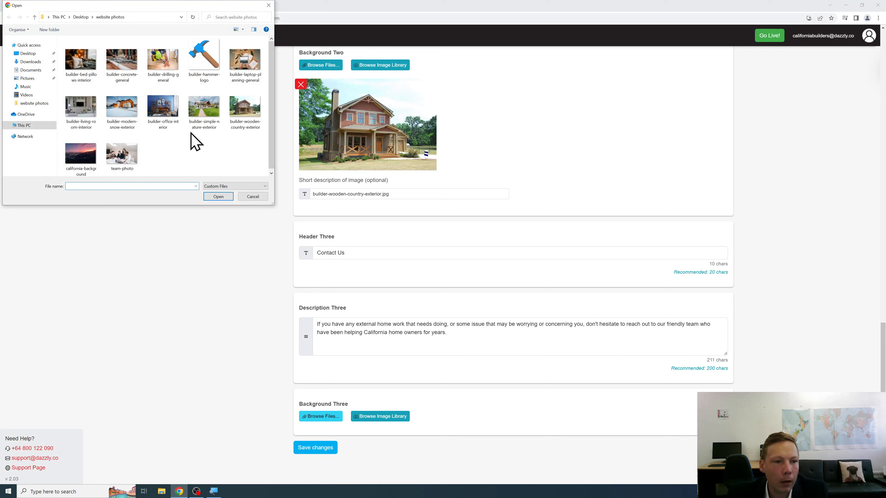
{"action": "left_click", "coordinate": [134, 124]}
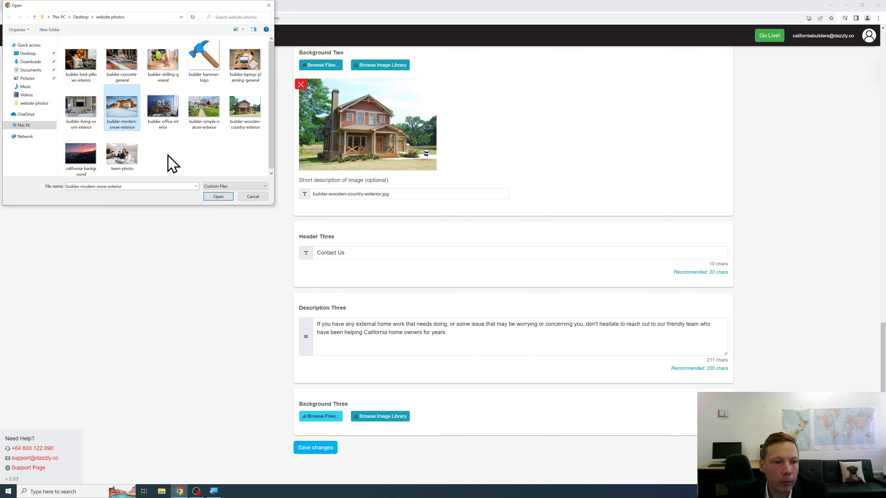
{"action": "left_click", "coordinate": [219, 196]}
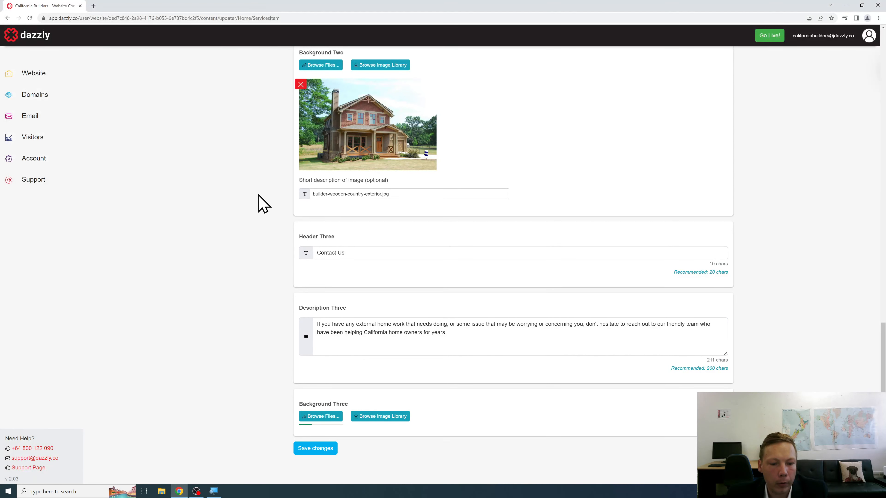
Step: Save the Exterior Construction service and start a new blank service entry
{"action": "scroll", "coordinate": [259, 199], "scroll_direction": "down", "scroll_amount": 4}
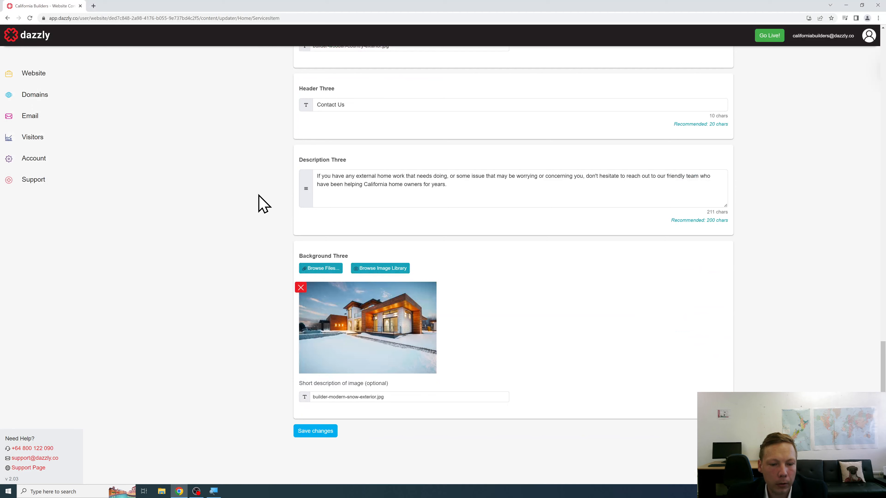
{"action": "left_click", "coordinate": [297, 433]}
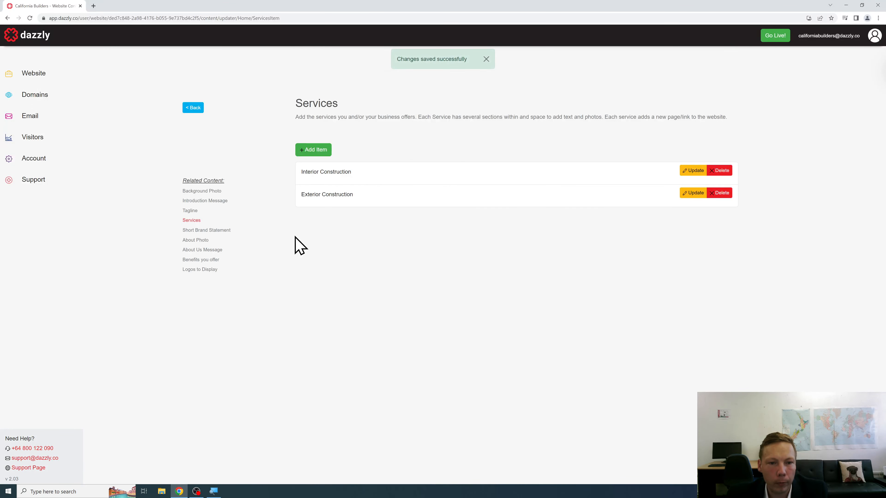
{"action": "left_click", "coordinate": [300, 150]}
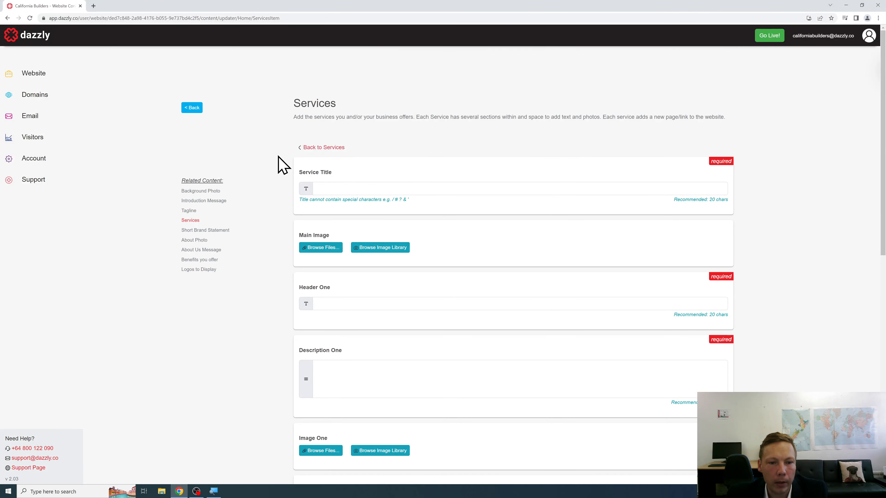
Step: Title the new service 'Handyman Work' and upload builder-drilling-general as its main image
{"action": "left_click", "coordinate": [341, 183]}
{"action": "type", "text": "Handyma"}
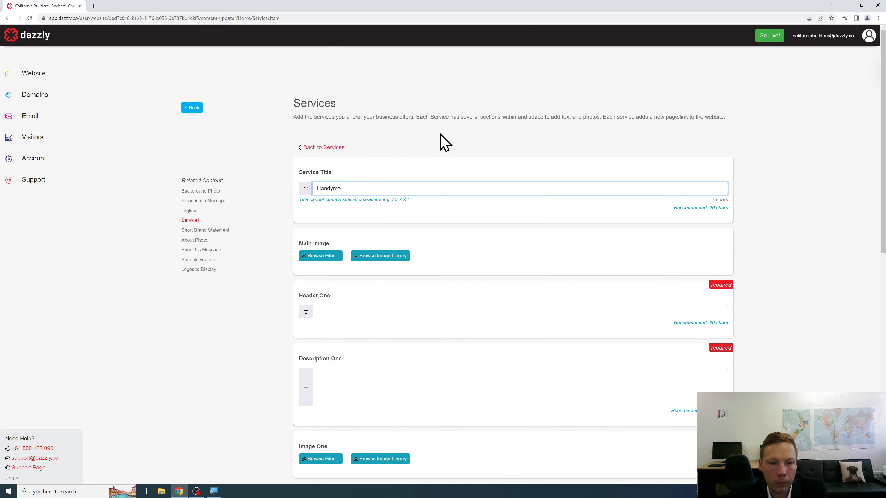
{"action": "type", "text": "n Work"}
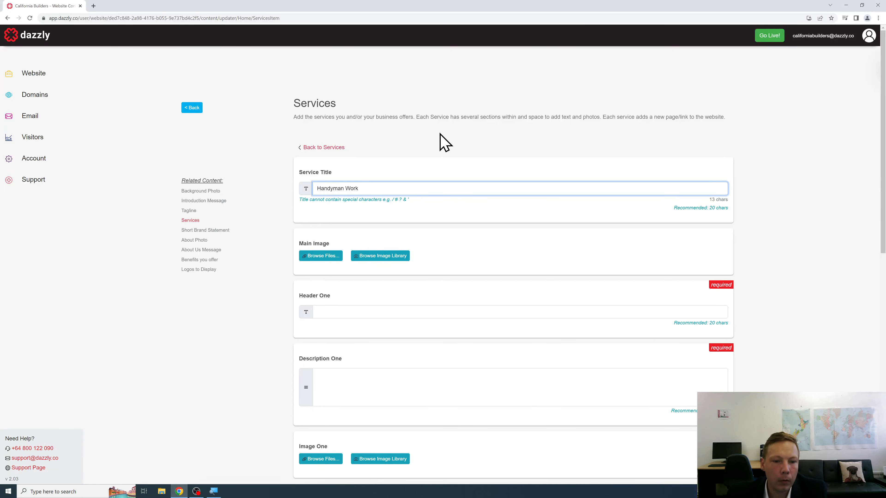
{"action": "scroll", "coordinate": [422, 142], "scroll_direction": "down", "scroll_amount": 3}
{"action": "left_click", "coordinate": [315, 148]}
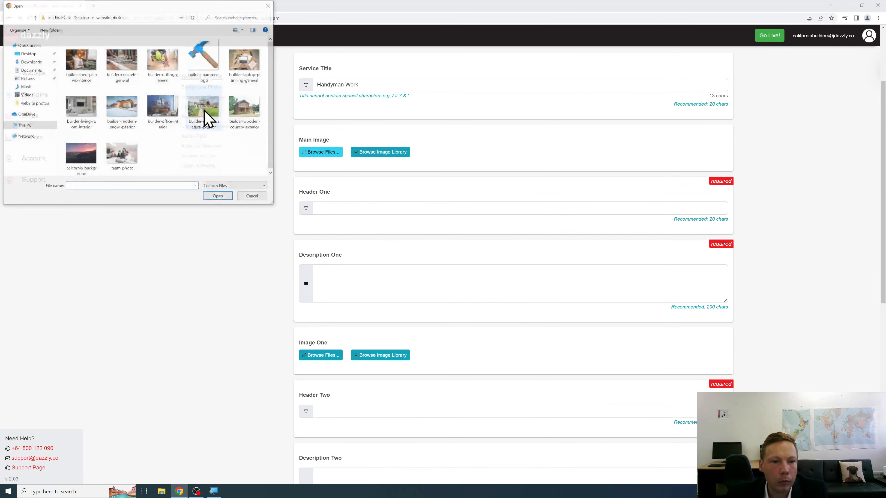
{"action": "left_click", "coordinate": [171, 70]}
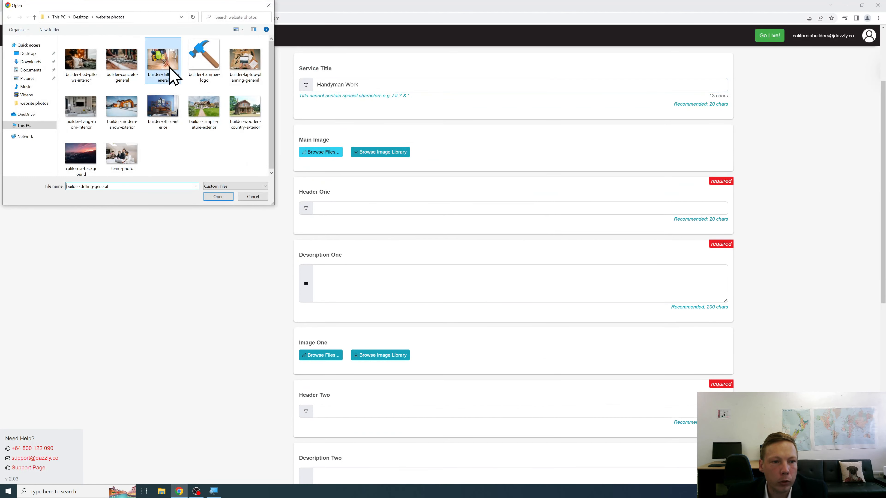
{"action": "left_click", "coordinate": [225, 198]}
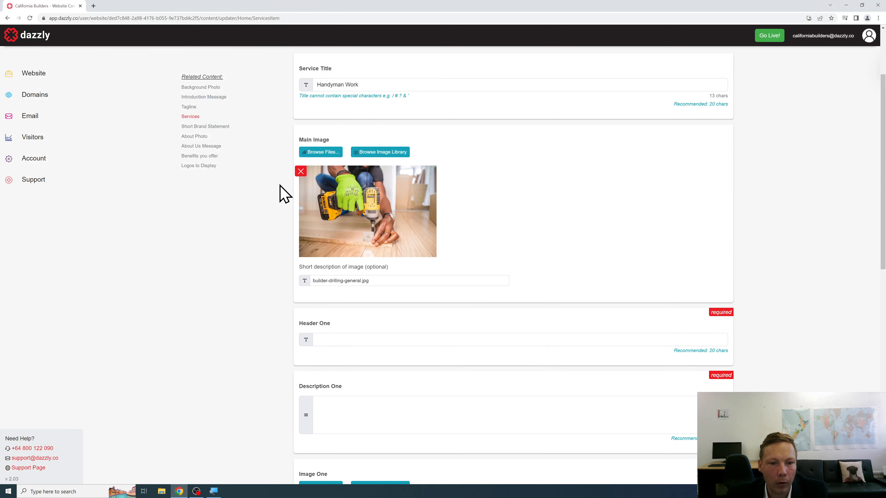
Step: Upload the builder-drilling-general drill photo into the Handyman Work service's Image One
{"action": "scroll", "coordinate": [281, 197], "scroll_direction": "down", "scroll_amount": 3}
{"action": "left_click", "coordinate": [320, 384]}
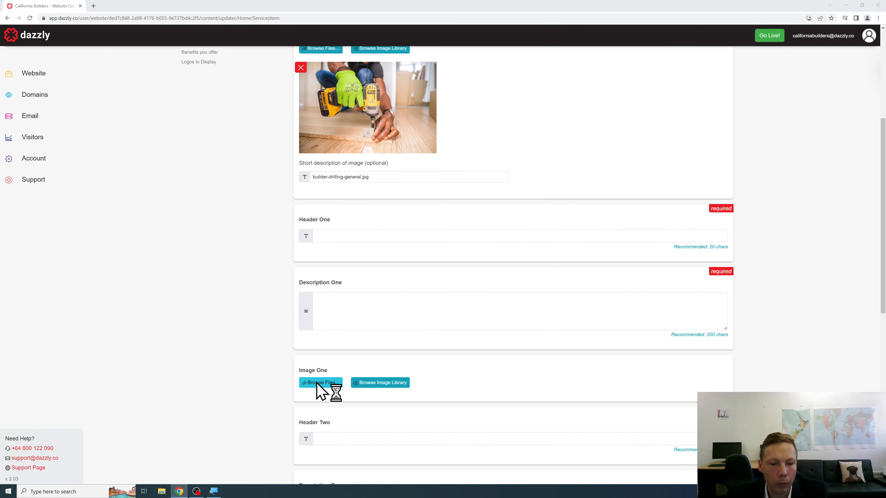
{"action": "left_click", "coordinate": [168, 83]}
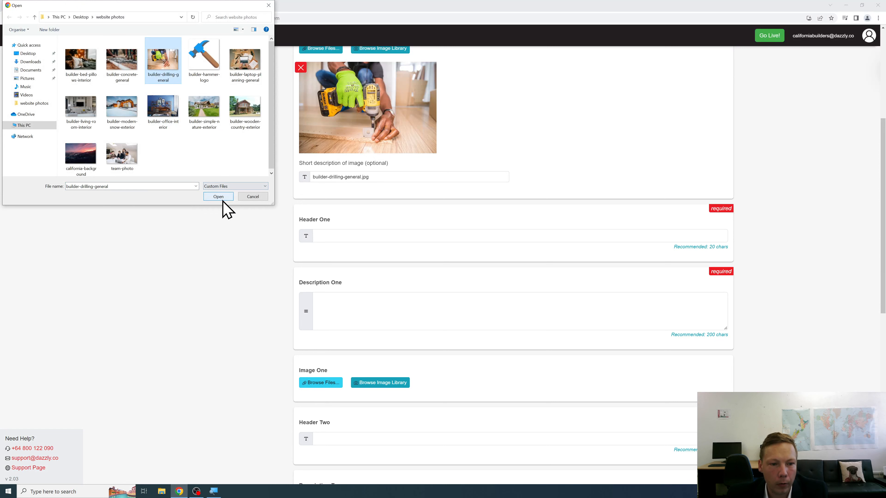
{"action": "left_click", "coordinate": [222, 199]}
{"action": "scroll", "coordinate": [241, 201], "scroll_direction": "up", "scroll_amount": 1}
{"action": "scroll", "coordinate": [241, 203], "scroll_direction": "up", "scroll_amount": 2}
{"action": "scroll", "coordinate": [256, 232], "scroll_direction": "down", "scroll_amount": 2}
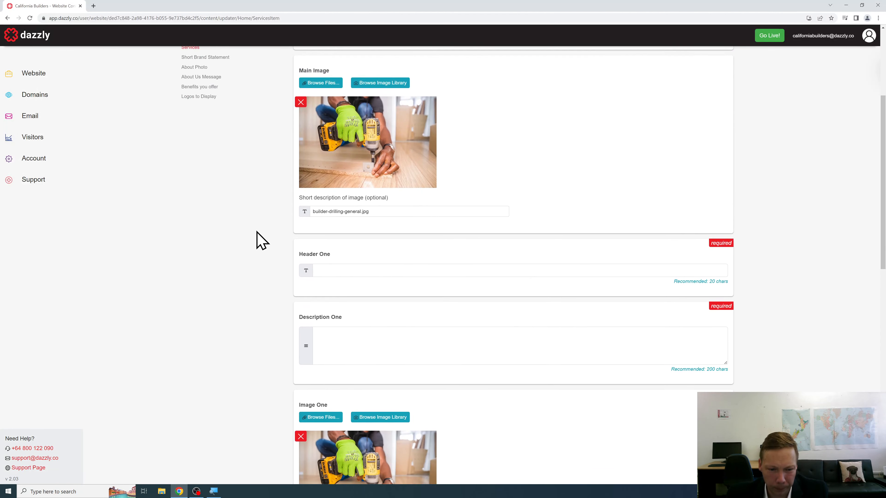
{"action": "scroll", "coordinate": [262, 241], "scroll_direction": "down", "scroll_amount": 3}
Step: Enter 'General Construction' as Header One
{"action": "left_click", "coordinate": [340, 166]}
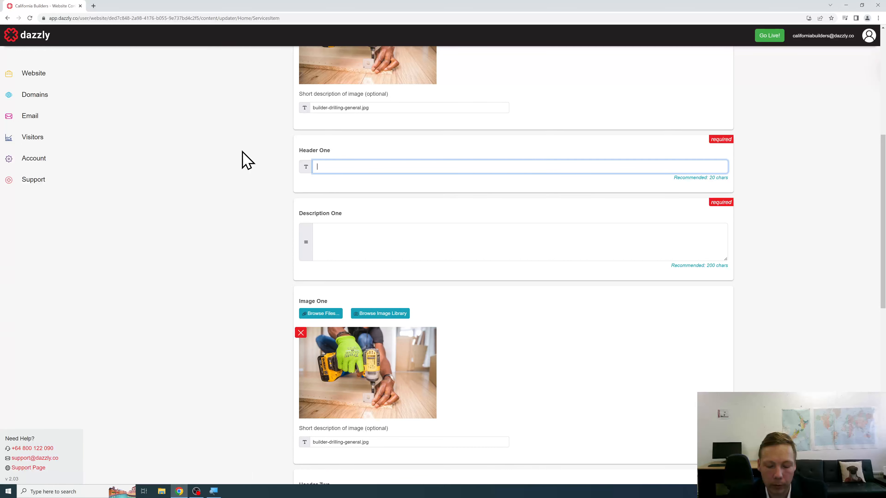
{"action": "type", "text": "General Constu"}
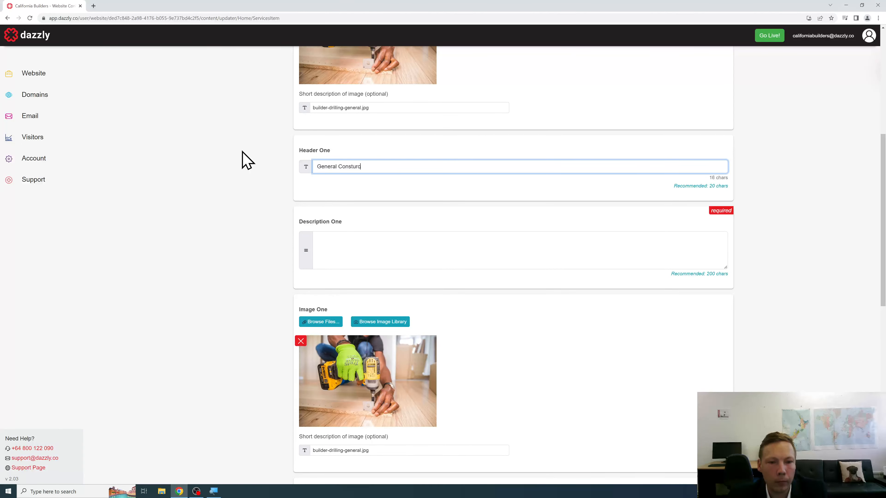
{"action": "key", "text": "BackSpace"}
{"action": "type", "text": "ruction"}
Step: Write Description One about local California builders handling shelf installs and home maintenance issues
{"action": "key", "text": "Tab"}
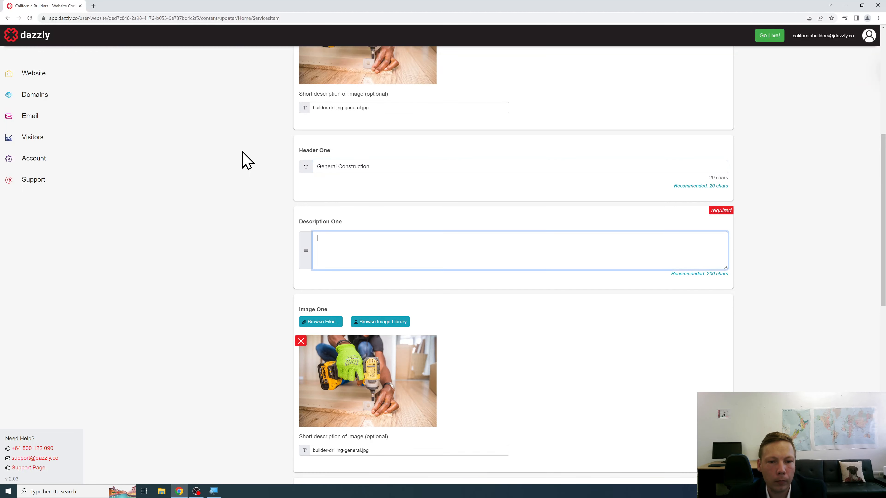
{"action": "type", "text": "Do you need a shelf installed or so"}
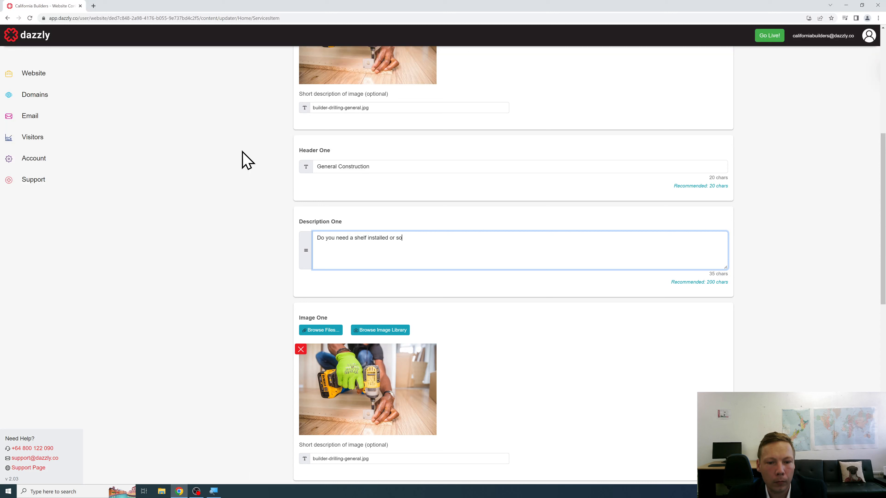
{"action": "type", "text": "m "}
{"action": "type", "text": " basic home ma"}
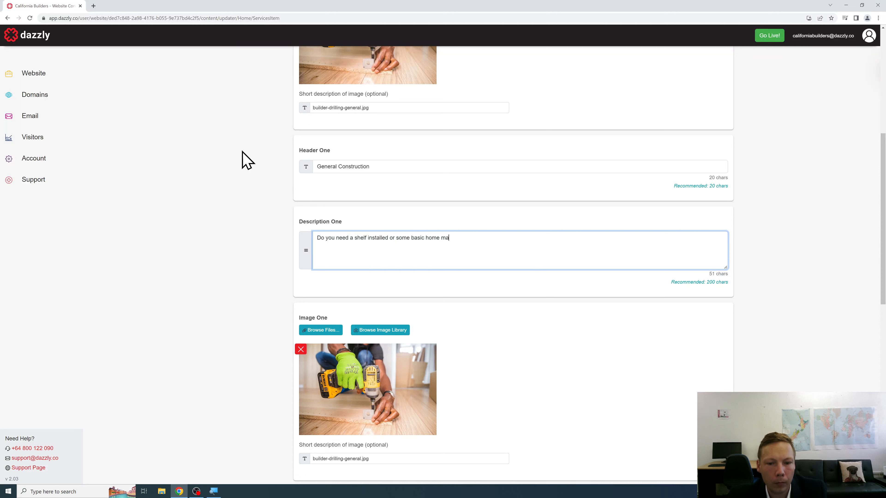
{"action": "type", "text": "itnenantenan"}
{"action": "type", "text": "nance carried out? "}
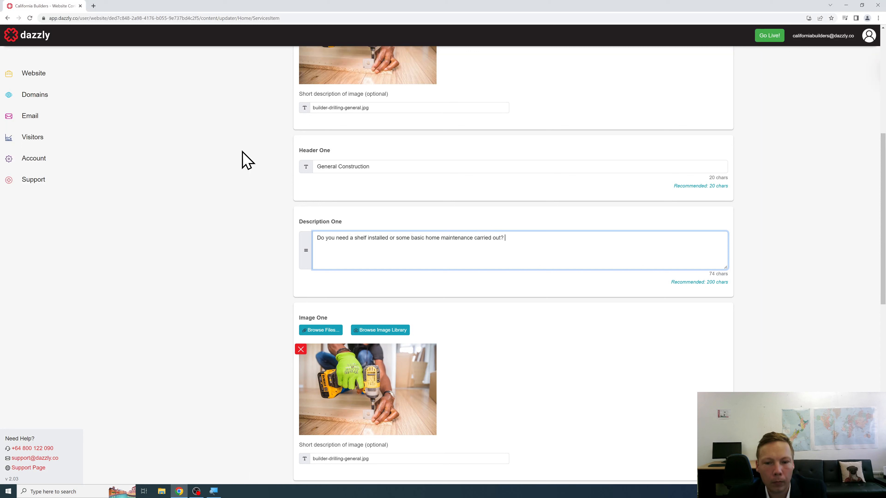
{"action": "type", "text": "Our trusted team of buildera"}
{"action": "key", "text": "BackSpace"}
{"action": "type", "text": "s are "}
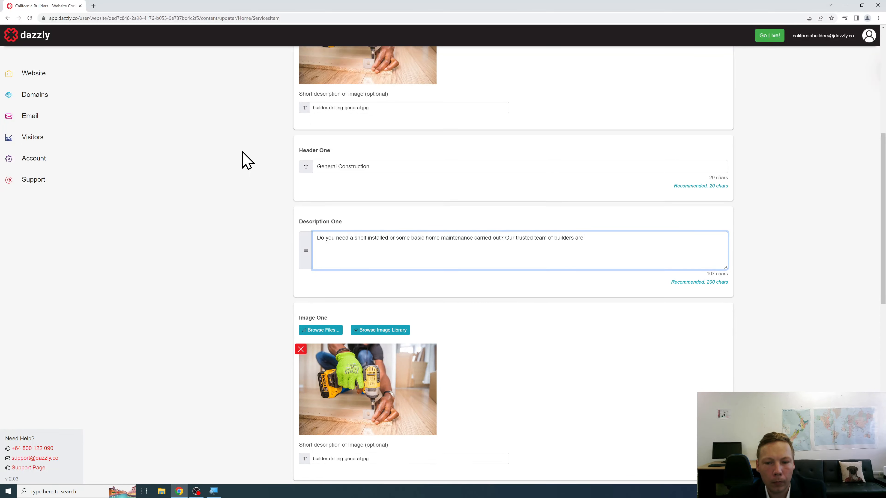
{"action": "type", "text": "here to help. We are all local to California and understand th"}
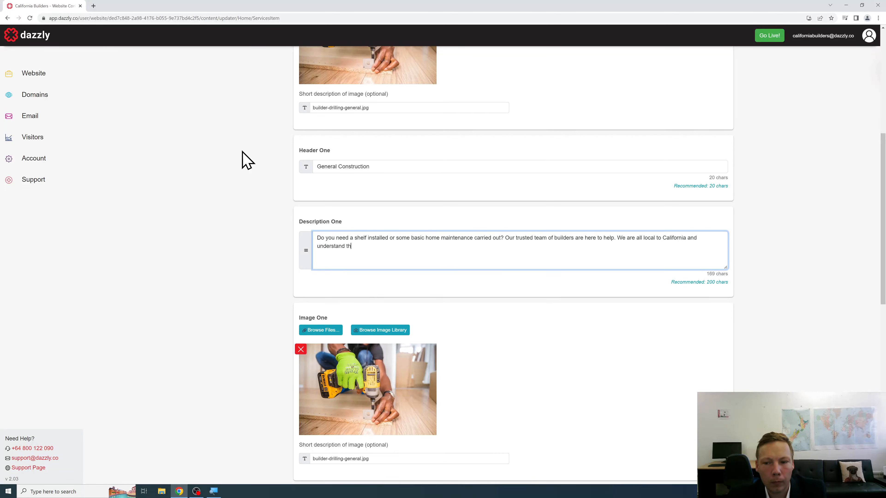
{"action": "type", "text": "e c"}
{"action": "key", "text": "BackSpace"}
{"action": "type", "text": "area and the home "}
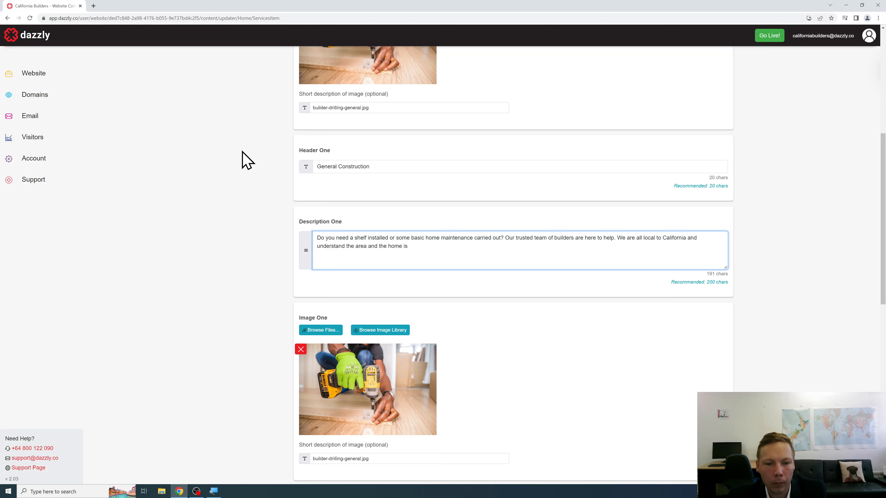
{"action": "type", "text": "maintenance iss"}
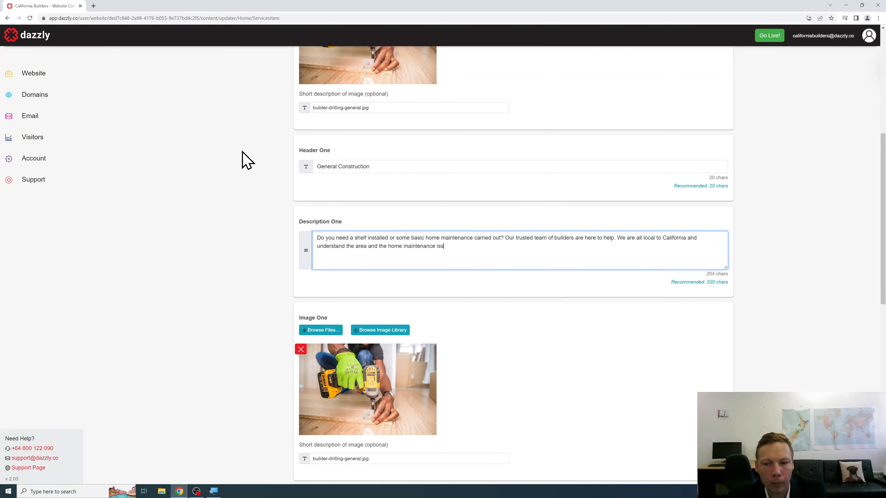
{"action": "type", "text": "ues that can naturally arise."}
Step: Enter 'No Job Too Big or Small' as Header Two
{"action": "scroll", "coordinate": [247, 161], "scroll_direction": "down", "scroll_amount": 10}
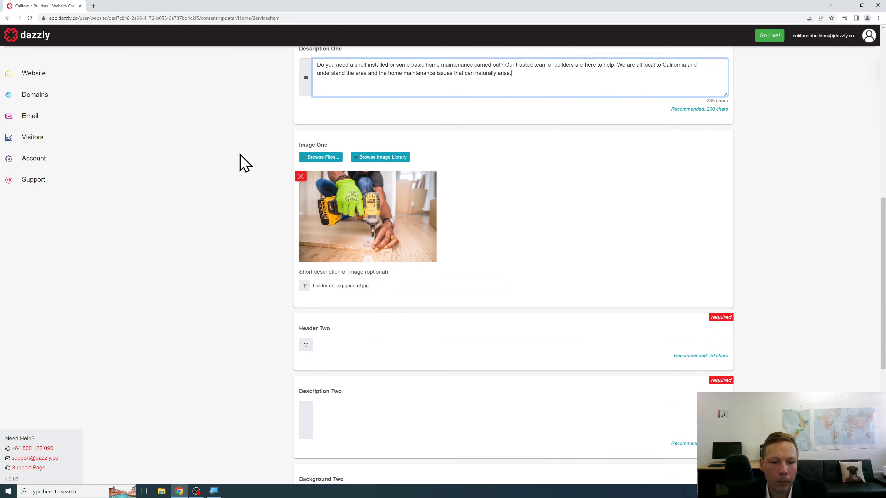
{"action": "left_click", "coordinate": [362, 172]}
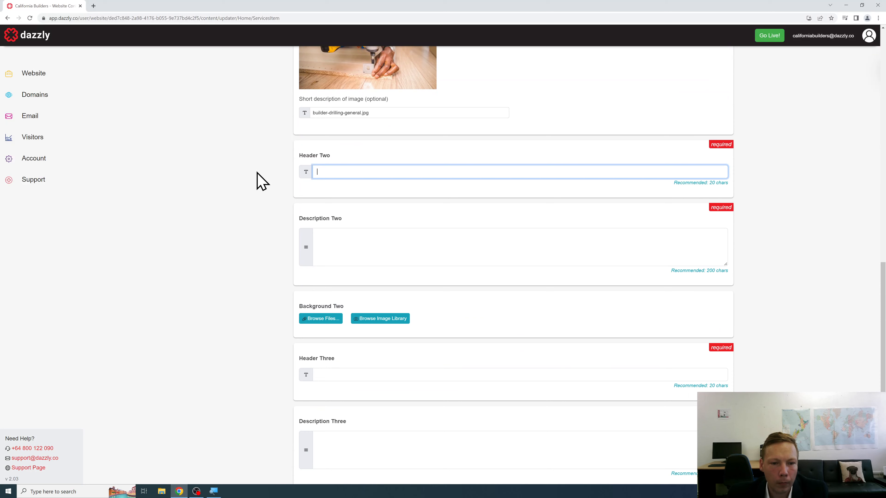
{"action": "type", "text": "No Job To"}
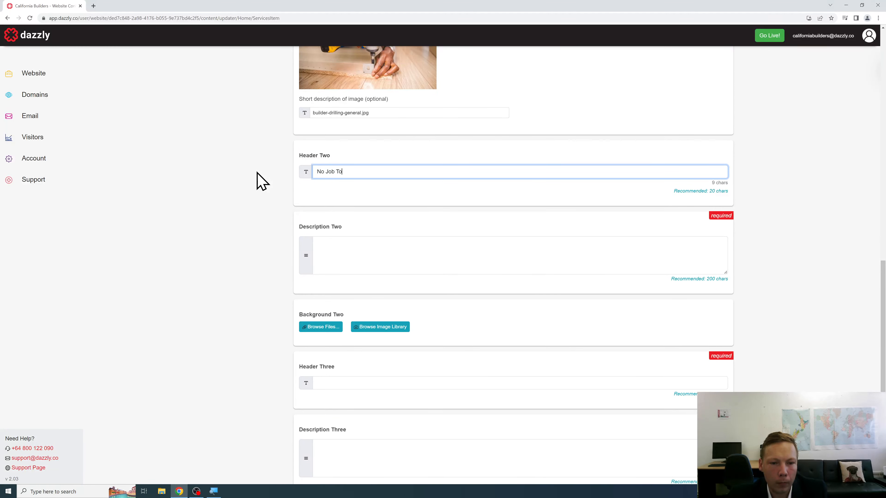
{"action": "type", "text": "o Big or Small"}
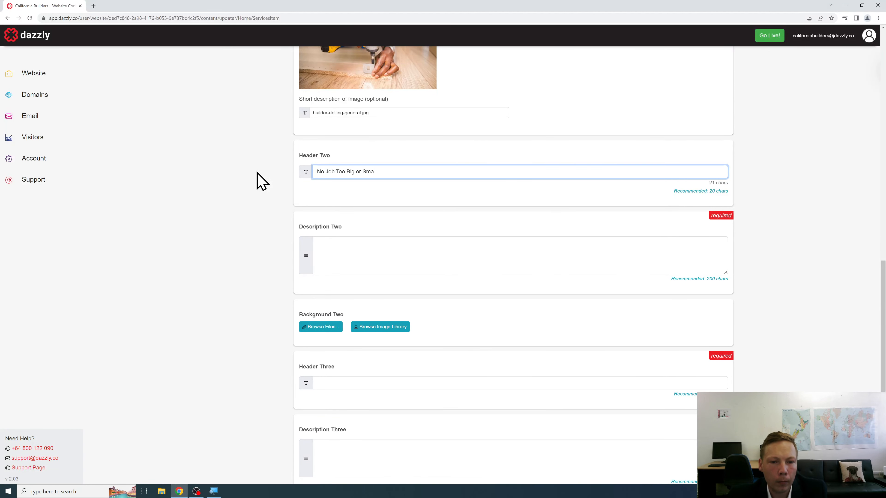
Step: Write Description Two about roof replacements, deck railings and helping California home owners
{"action": "key", "text": "Tab"}
{"action": "type", "text": "IF y"}
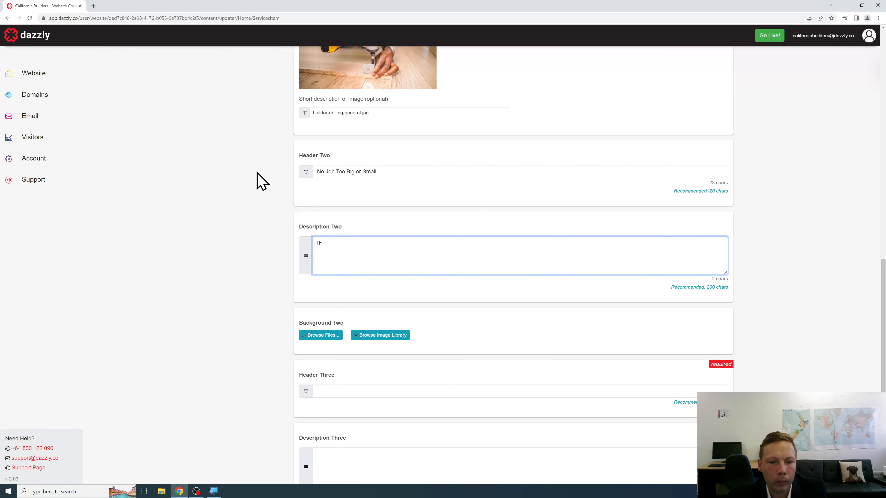
{"action": "key", "text": "BackSpace"}
{"action": "type", "text": "f you need yu"}
{"action": "type", "text": "oure"}
{"action": "type", "text": "ire ro"}
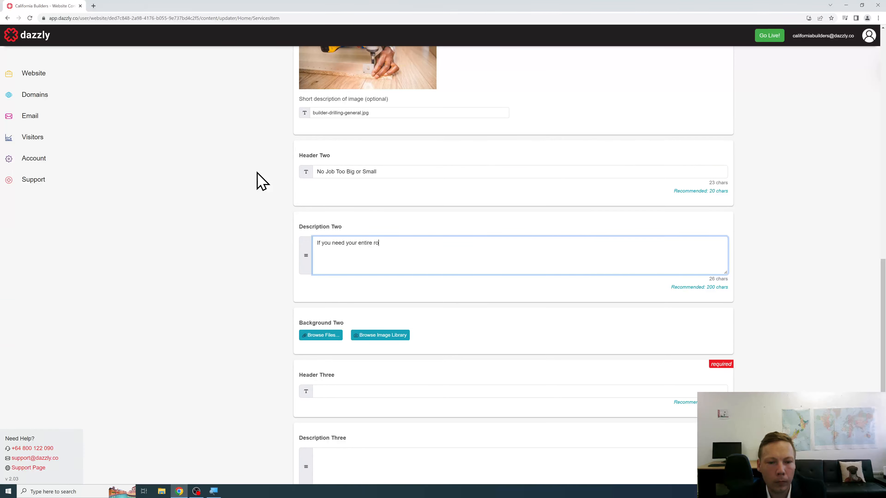
{"action": "type", "text": "of replaced, or if you simply need"}
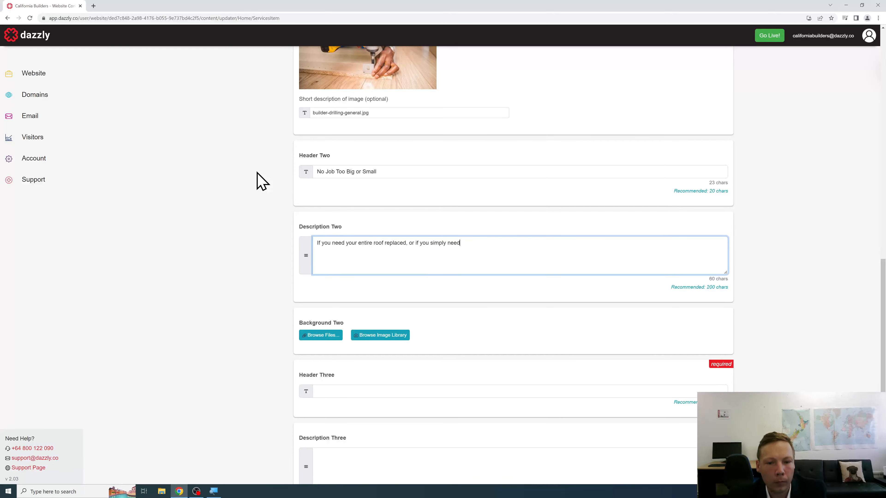
{"action": "type", "text": " a railing op"}
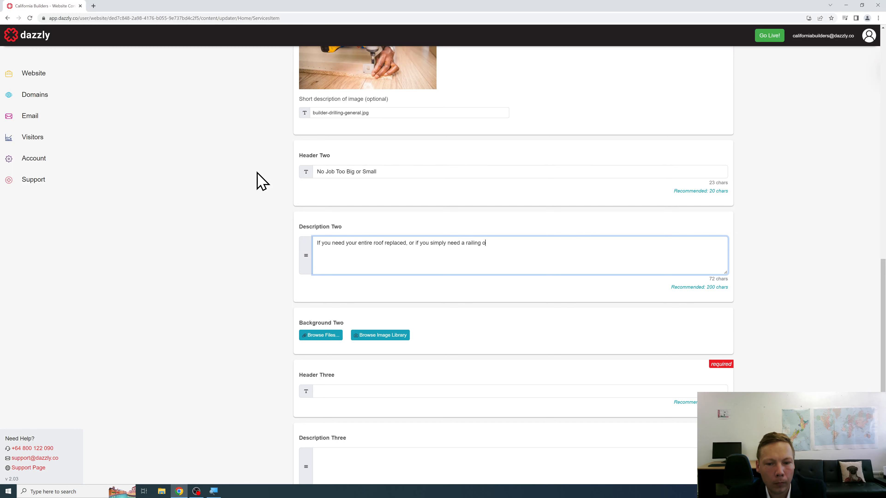
{"action": "key", "text": "BackSpace"}
{"action": "type", "text": "put up on your deck, our friendly local tea"}
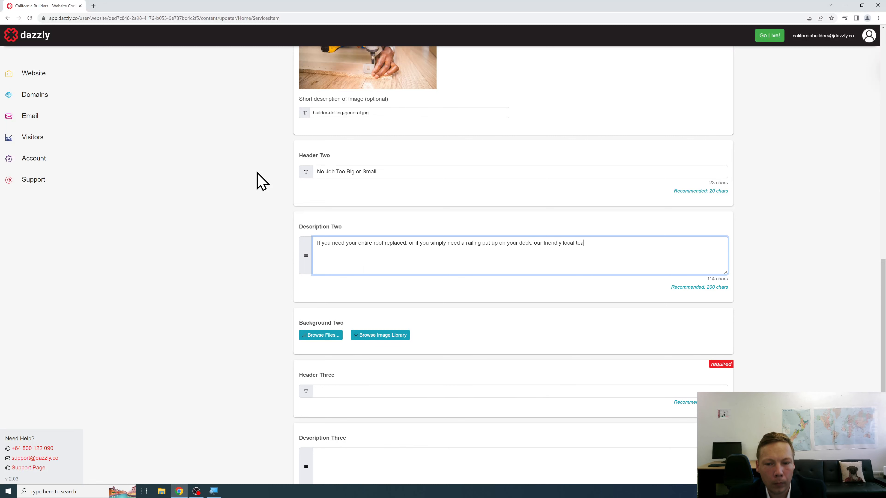
{"action": "type", "text": "m can assist. We a"}
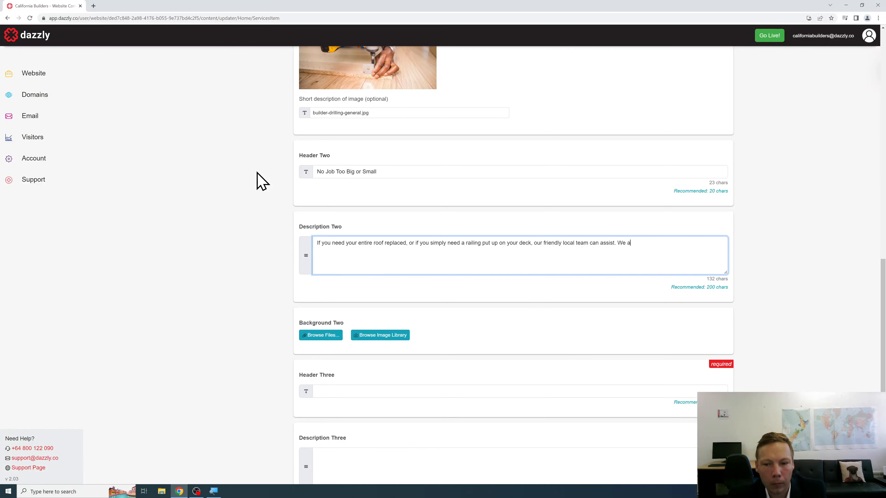
{"action": "type", "text": "re helping California home owners each week with suc"}
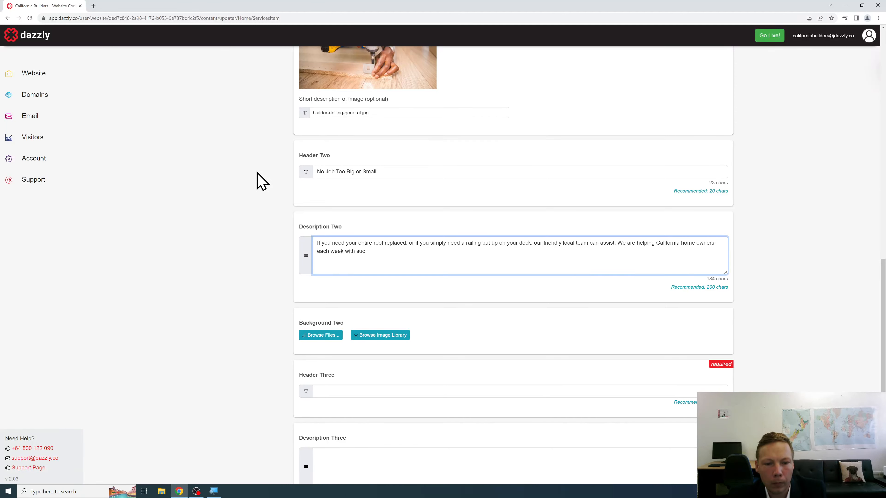
{"action": "type", "text": "cessful "}
{"action": "type", "text": "handy"}
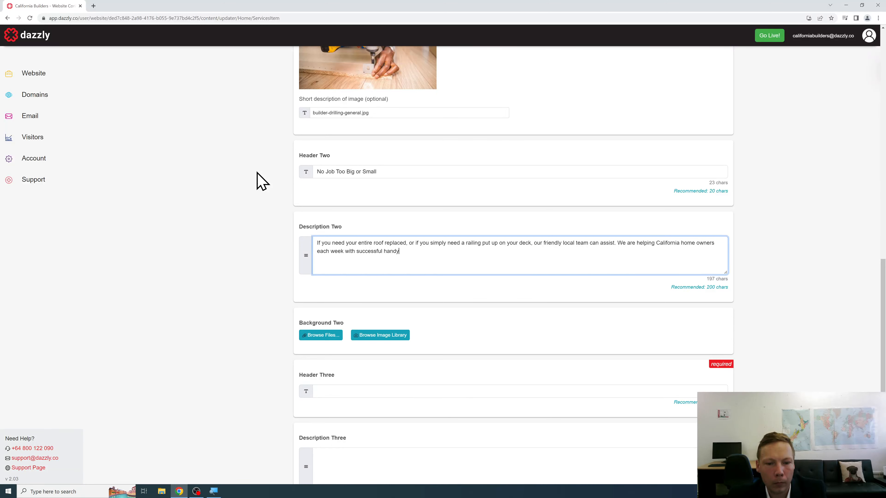
{"action": "type", "text": "man work around their homs "}
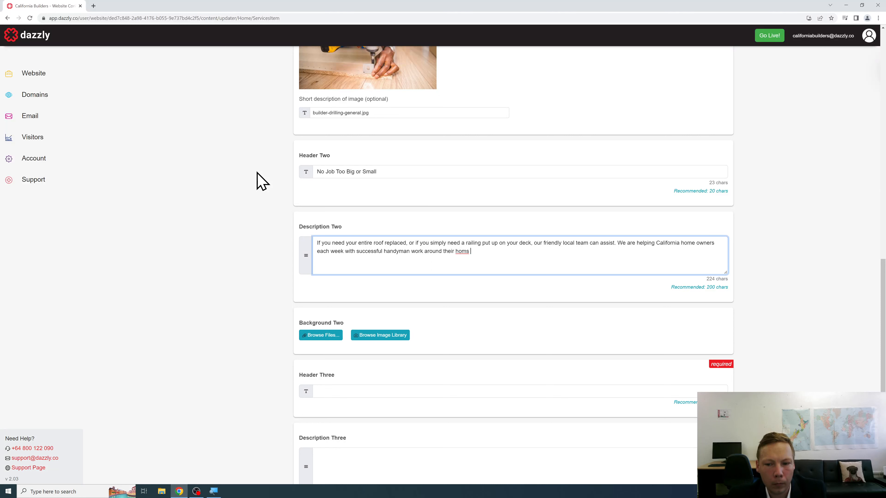
{"action": "type", "text": "es and renva"}
{"action": "type", "text": "kl prop"}
{"action": "type", "text": "operties."}
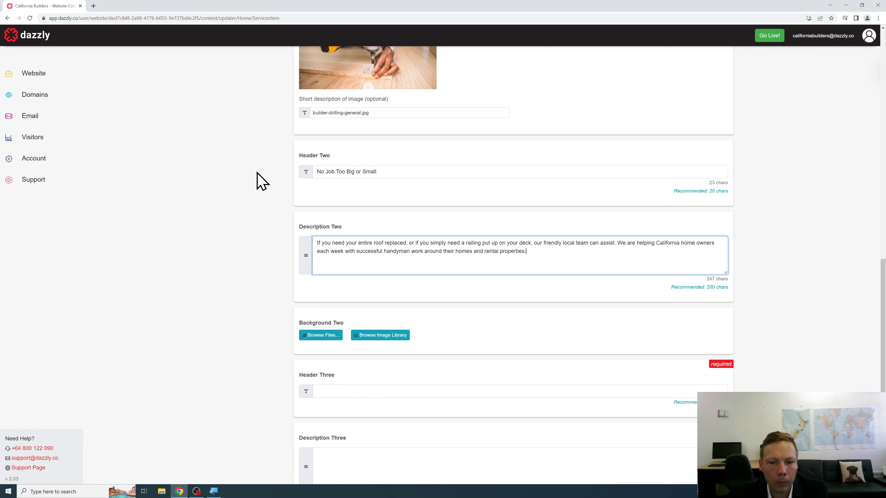
Step: Attach builder-concrete-general.jpg as the Background Two image
{"action": "scroll", "coordinate": [244, 182], "scroll_direction": "down", "scroll_amount": 2}
{"action": "scroll", "coordinate": [263, 191], "scroll_direction": "down", "scroll_amount": 2}
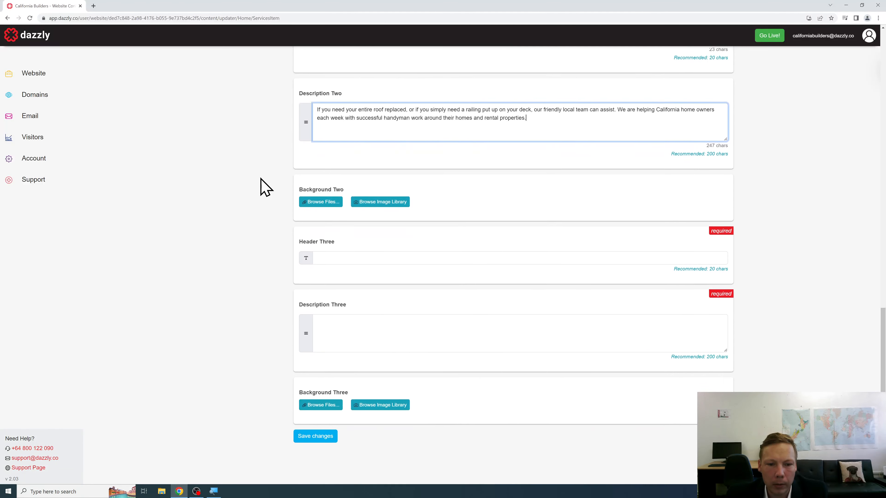
{"action": "left_click", "coordinate": [328, 198]}
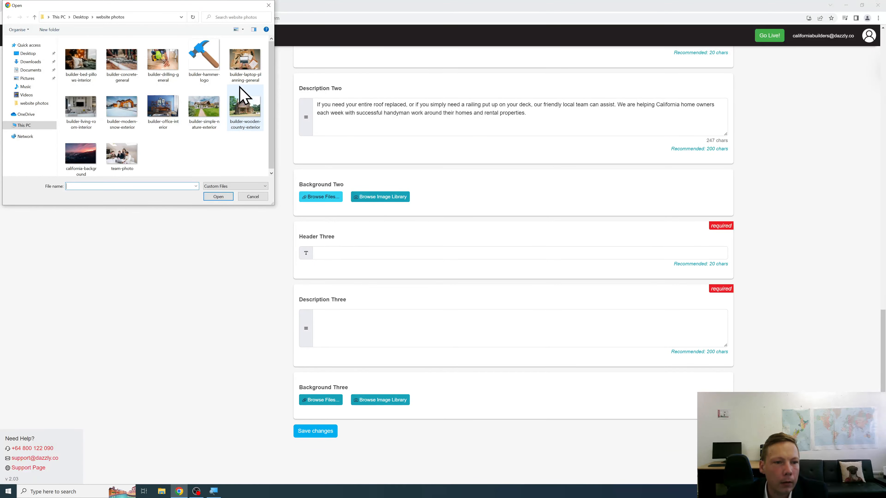
{"action": "left_click", "coordinate": [134, 73]}
{"action": "left_click", "coordinate": [223, 198]}
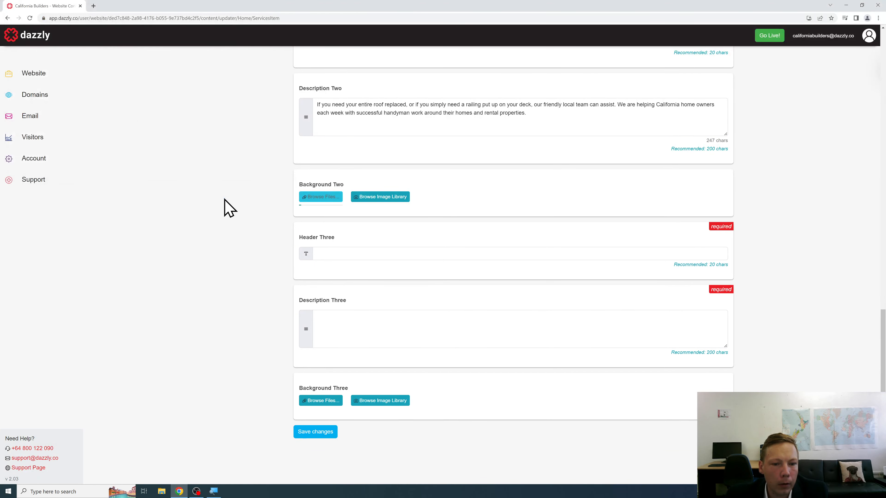
{"action": "scroll", "coordinate": [229, 208], "scroll_direction": "down", "scroll_amount": 3}
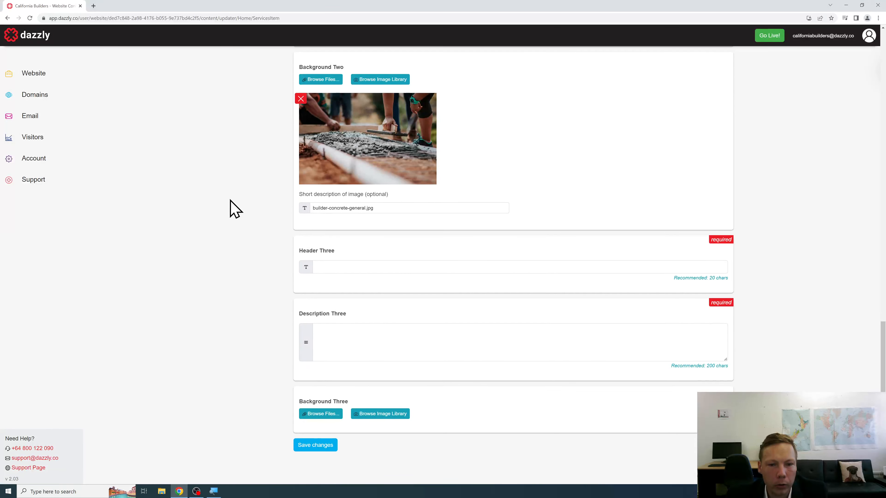
Step: Title the third section 'Contact Us' with a get-in-touch description
{"action": "left_click", "coordinate": [367, 252]}
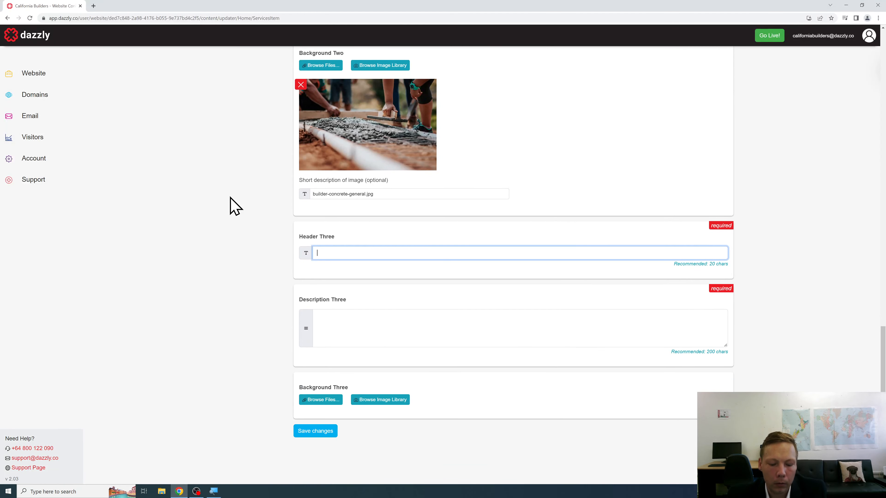
{"action": "type", "text": "Contact Us"}
{"action": "key", "text": "Tab"}
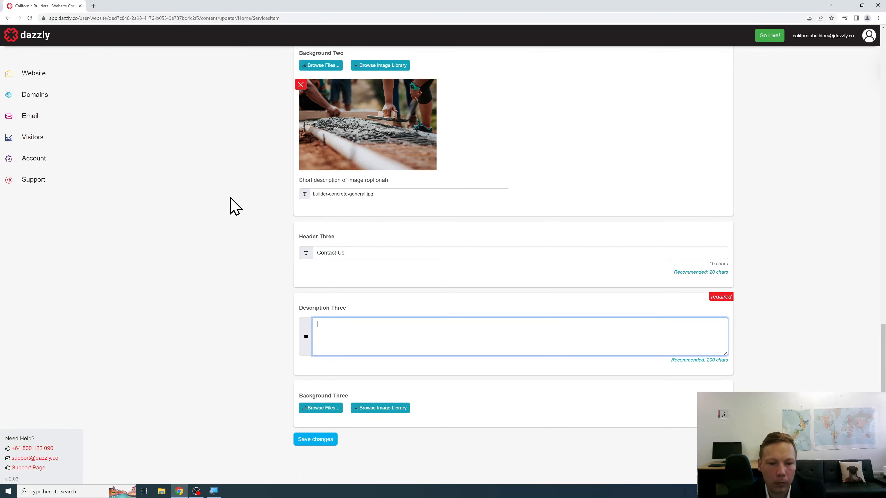
{"action": "type", "text": "Don't hesitate to get in touch to discuss any issues that are "}
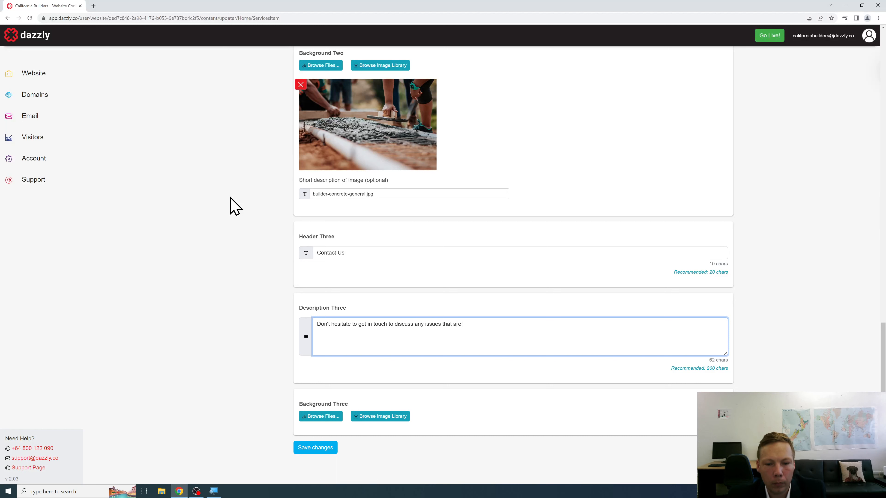
{"action": "type", "text": "concerning you regarding home maintenance or o"}
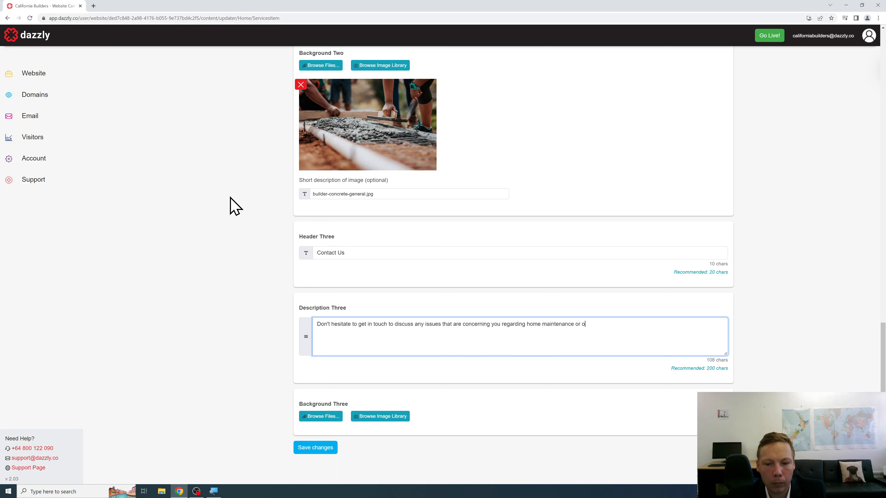
{"action": "type", "text": "ther work you may wish to carry"}
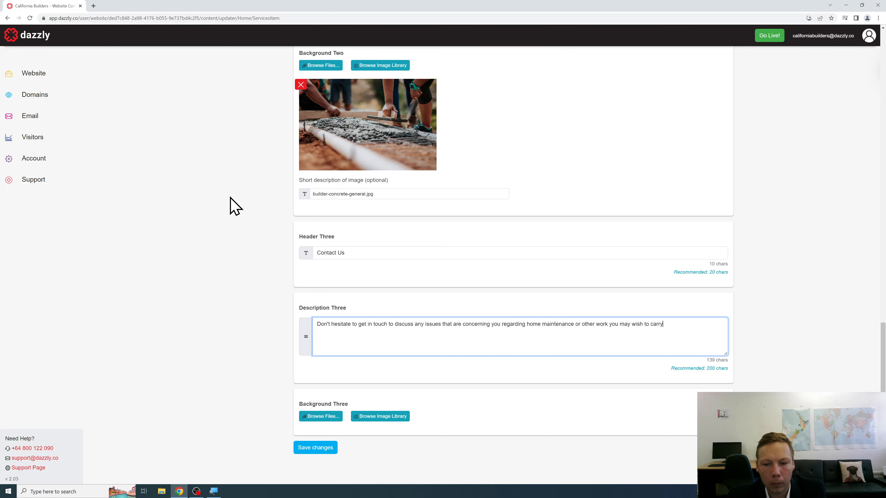
{"action": "type", "text": "ing out around your home. Our friendly team is happy to come "}
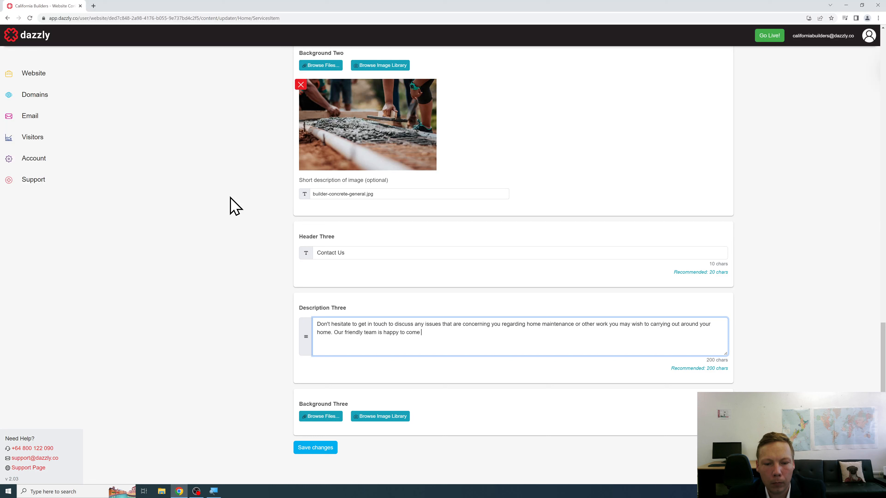
{"action": "type", "text": "and take t loo"}
{"action": "key", "text": "BackSpace"}
{"action": "key", "text": "BackSpace"}
{"action": "key", "text": "BackSpace"}
{"action": "key", "text": "BackSpace"}
{"action": "type", "text": "look and dis"}
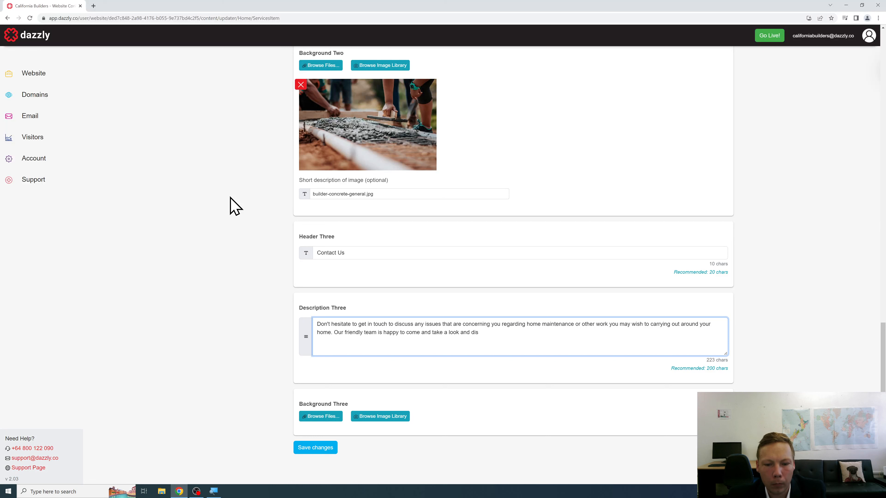
{"action": "type", "text": "cuss what may be possible."}
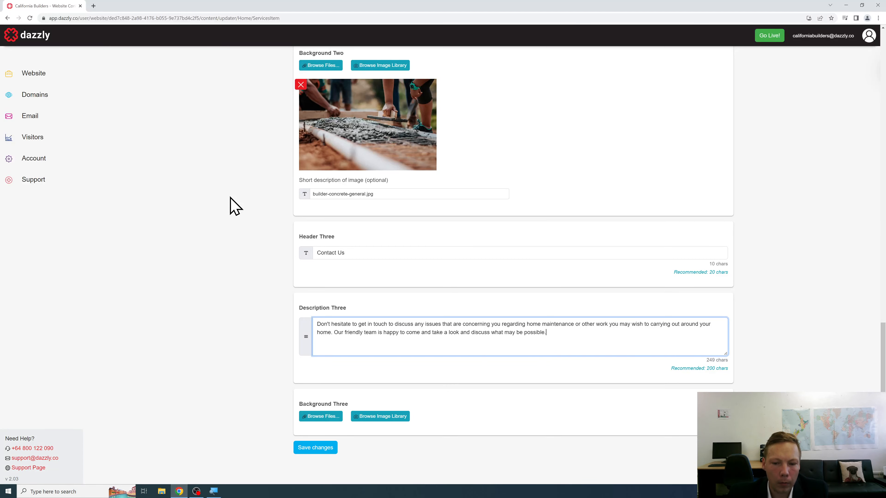
Step: Attach builder-laptop-planning-general.jpg as Background Three and save the Handyman Work service
{"action": "left_click", "coordinate": [315, 416]}
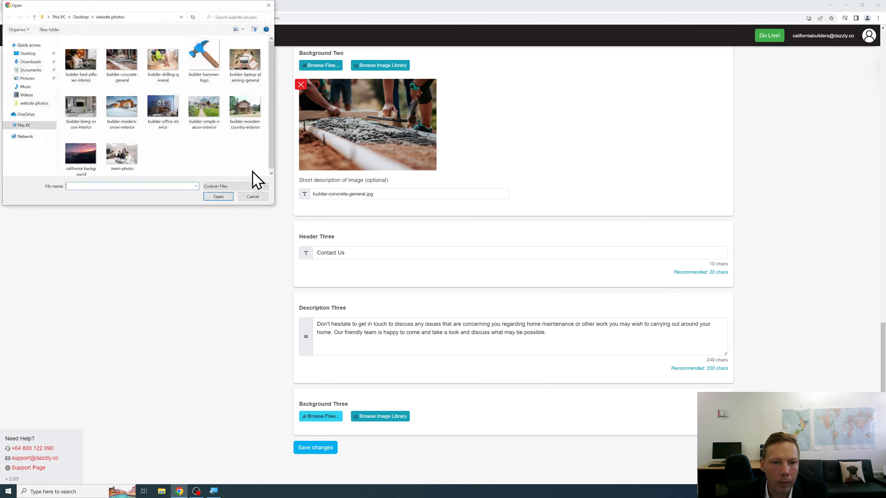
{"action": "left_click", "coordinate": [246, 75]}
{"action": "left_click", "coordinate": [218, 196]}
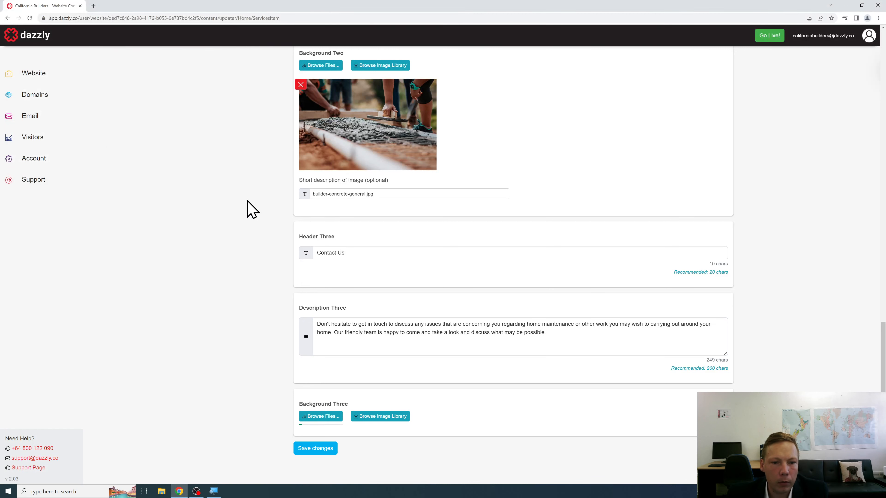
{"action": "scroll", "coordinate": [259, 196], "scroll_direction": "down", "scroll_amount": 4}
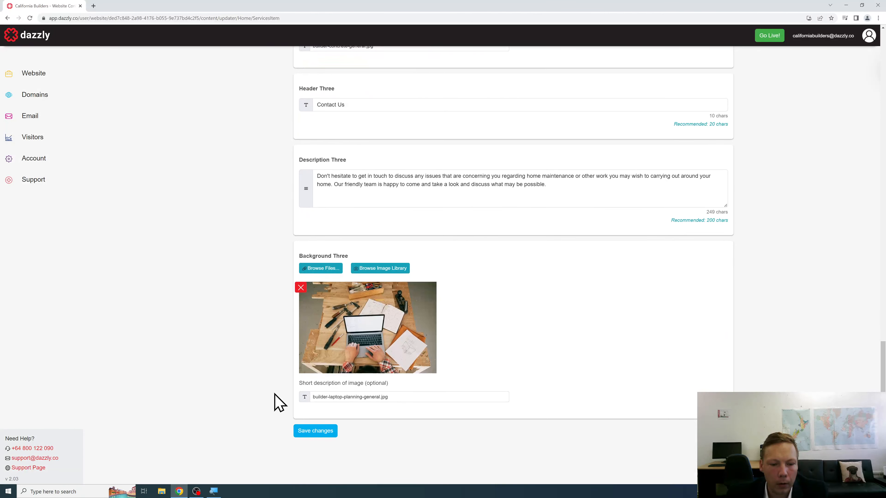
{"action": "left_click", "coordinate": [308, 433]}
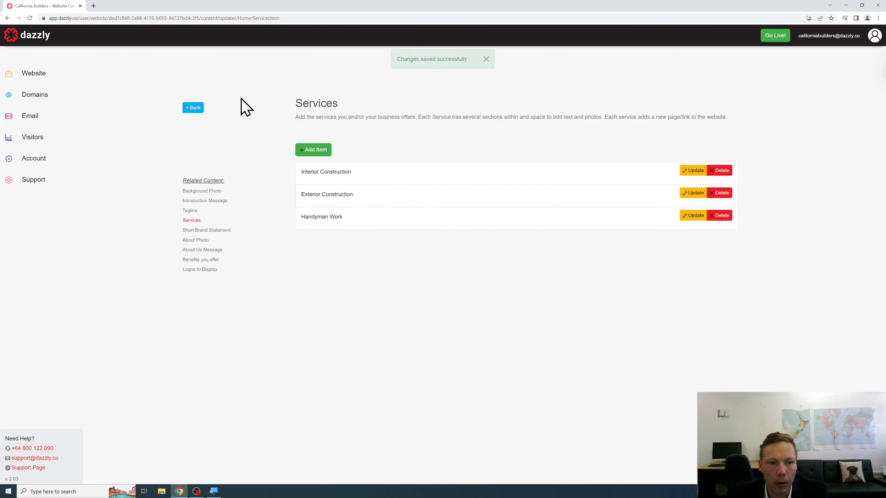
Step: Return to the Website Content overview and scroll the preview to check the service tiles
{"action": "left_click", "coordinate": [194, 108]}
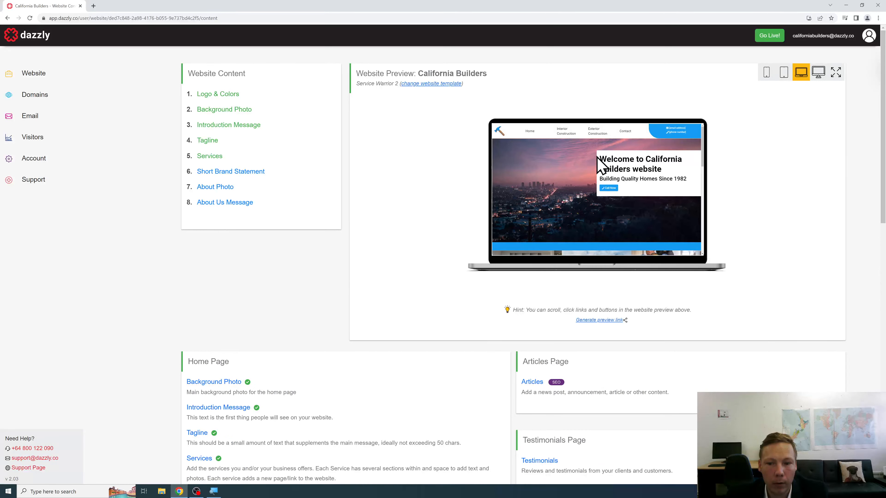
{"action": "scroll", "coordinate": [579, 157], "scroll_direction": "down", "scroll_amount": 1}
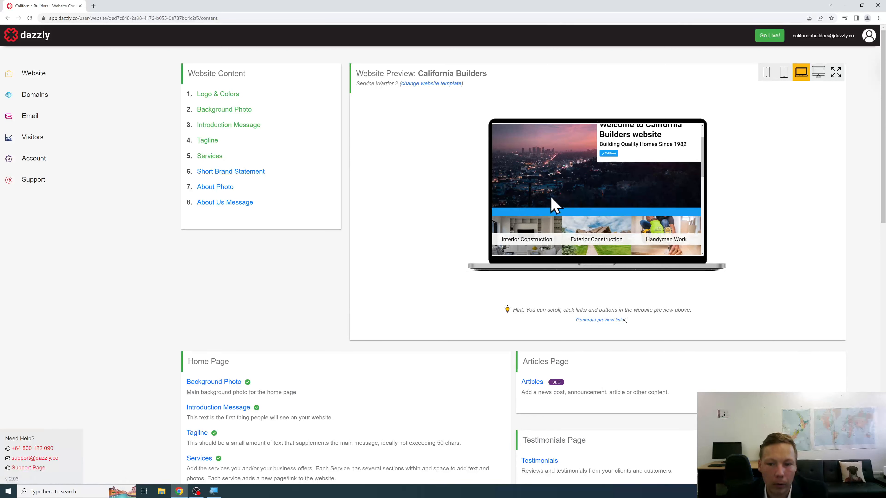
{"action": "scroll", "coordinate": [554, 206], "scroll_direction": "up", "scroll_amount": 3}
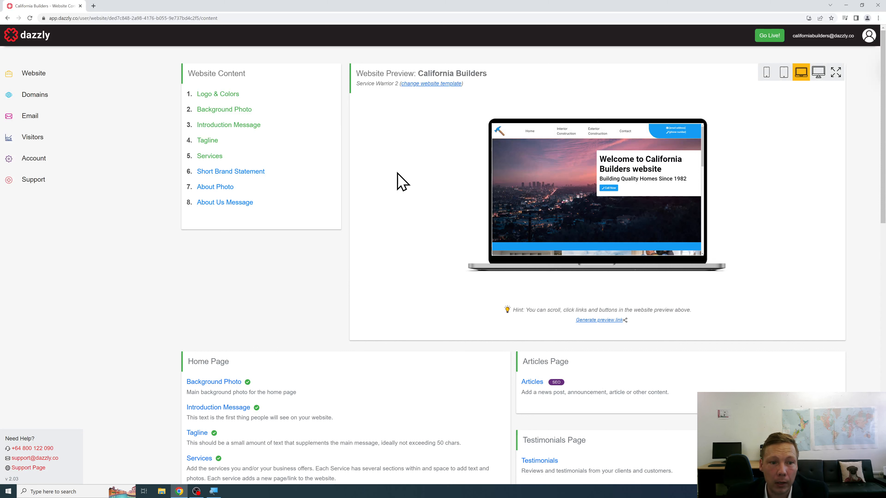
Step: Save the short brand statement 'BUILDING QUALITY HOMES IN CALIFORNIA'
{"action": "left_click", "coordinate": [258, 172]}
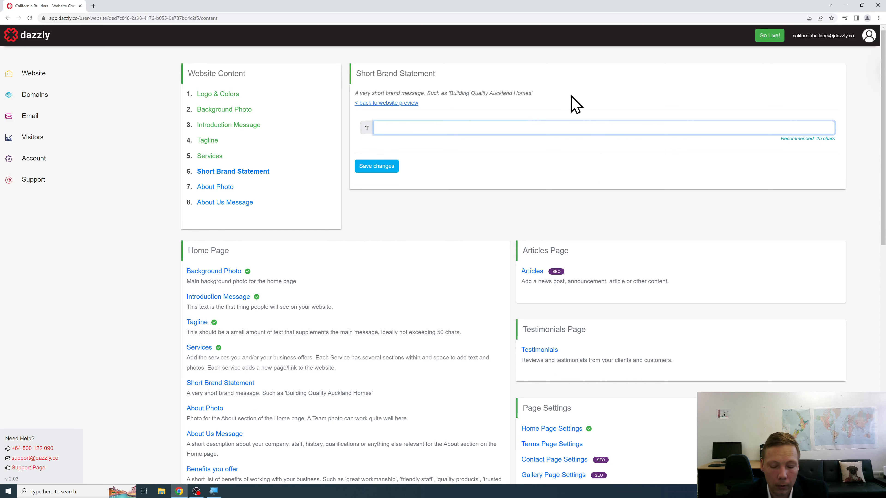
{"action": "type", "text": "BUILDING QUALITY HOM"}
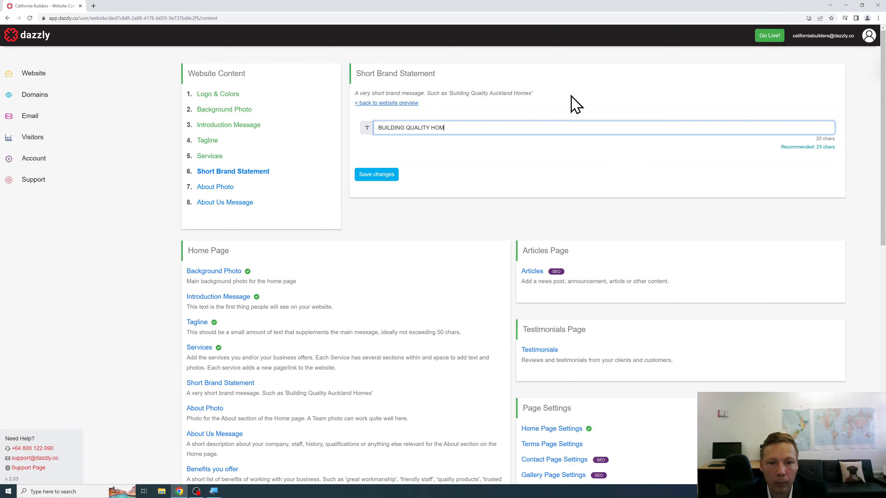
{"action": "type", "text": "ES IN CALIFORNIA"}
{"action": "left_click", "coordinate": [381, 177]}
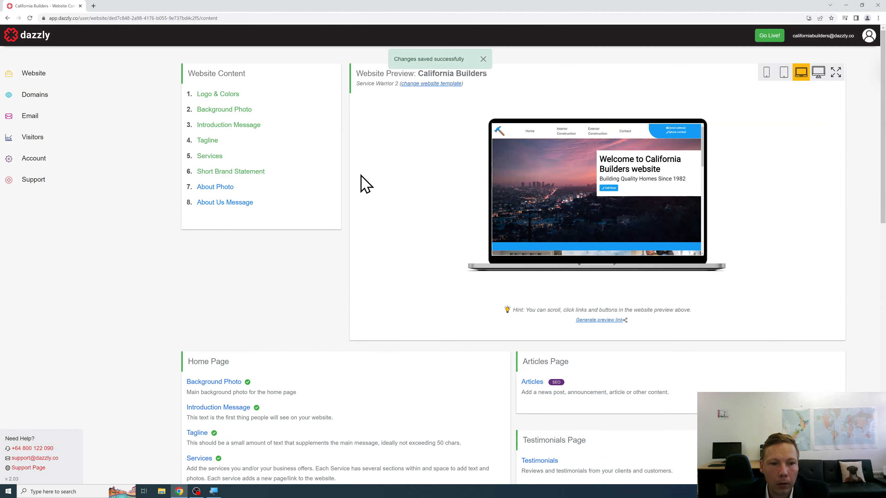
Step: Upload team-photo.jpg as the About Photo and save it
{"action": "left_click", "coordinate": [214, 188]}
{"action": "left_click", "coordinate": [390, 147]}
{"action": "left_click", "coordinate": [122, 161]}
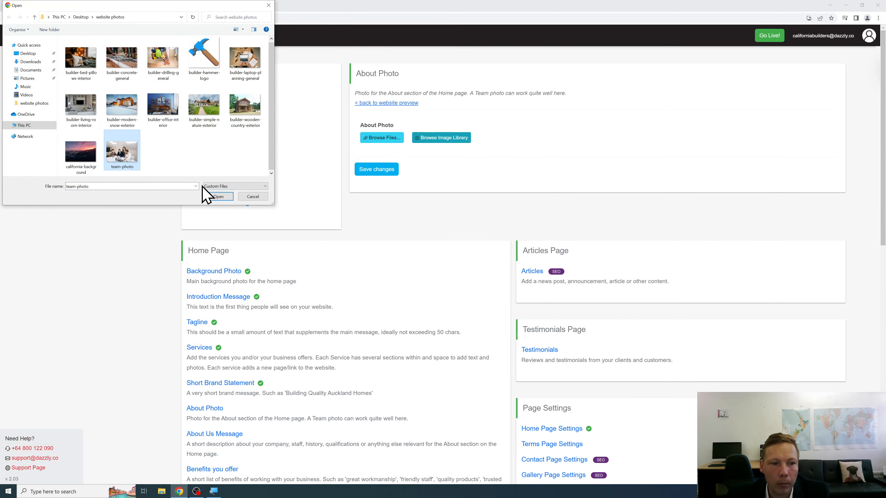
{"action": "left_click", "coordinate": [219, 198]}
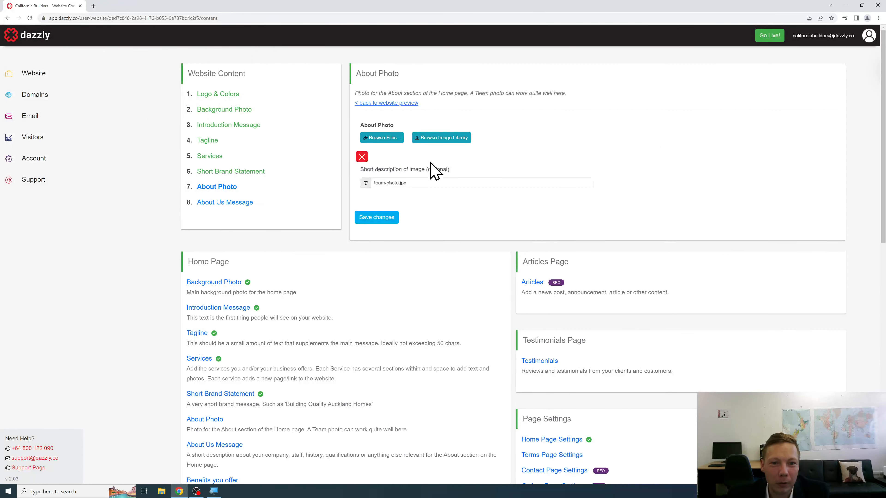
{"action": "scroll", "coordinate": [415, 217], "scroll_direction": "down", "scroll_amount": 3}
{"action": "scroll", "coordinate": [421, 241], "scroll_direction": "up", "scroll_amount": 3}
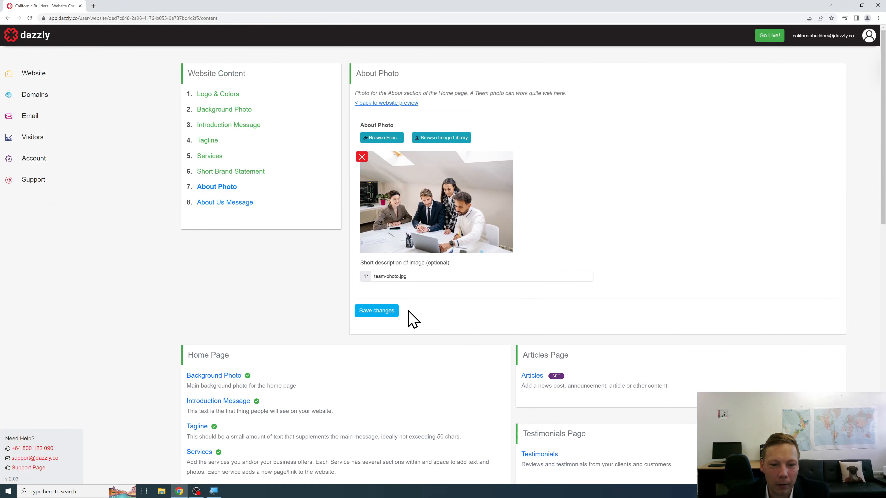
{"action": "left_click", "coordinate": [392, 314]}
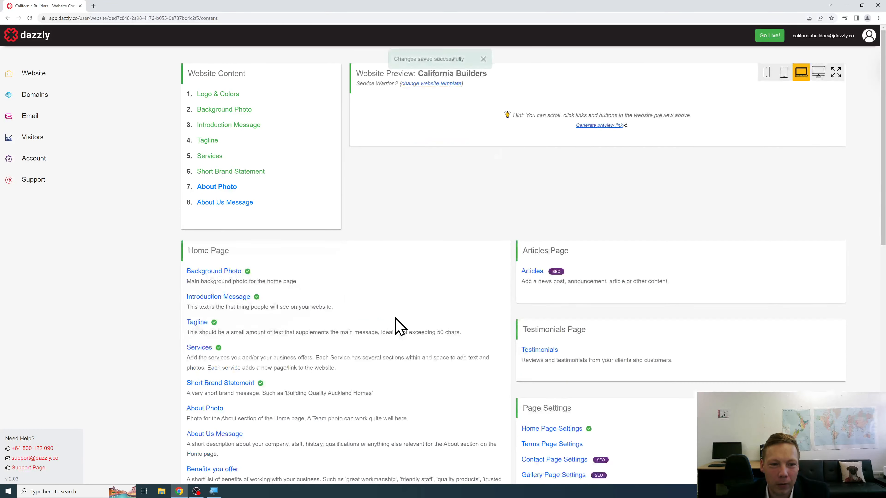
Step: Start the About Us Message with California Builders' integrity and renovating homes since 1982
{"action": "left_click", "coordinate": [239, 202]}
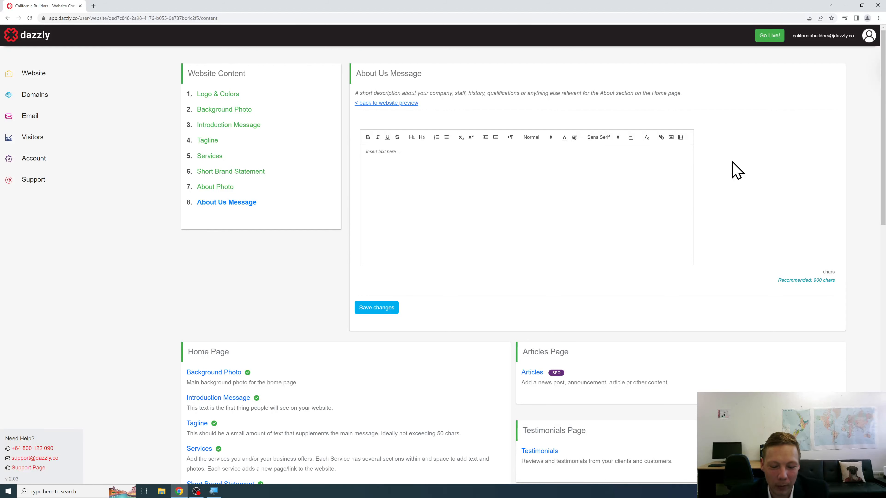
{"action": "type", "text": "At O"}
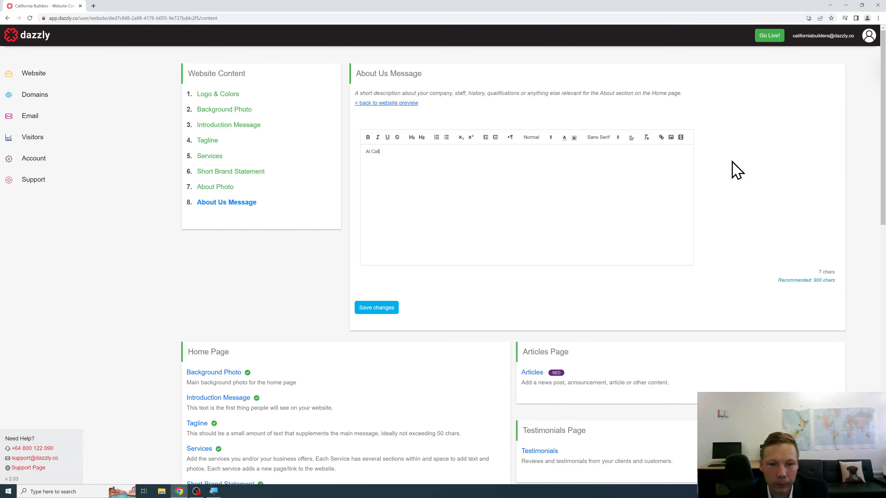
{"action": "type", "text": "alifornia Builders "}
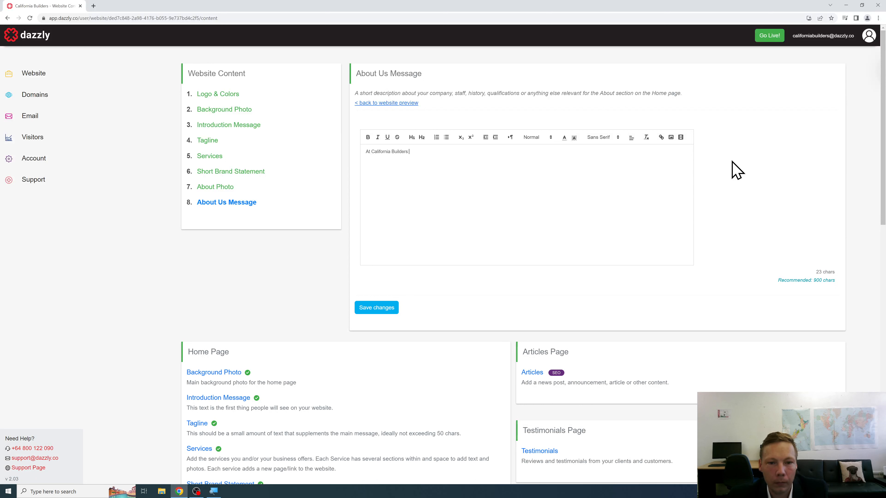
{"action": "type", "text": "we operate with inte"}
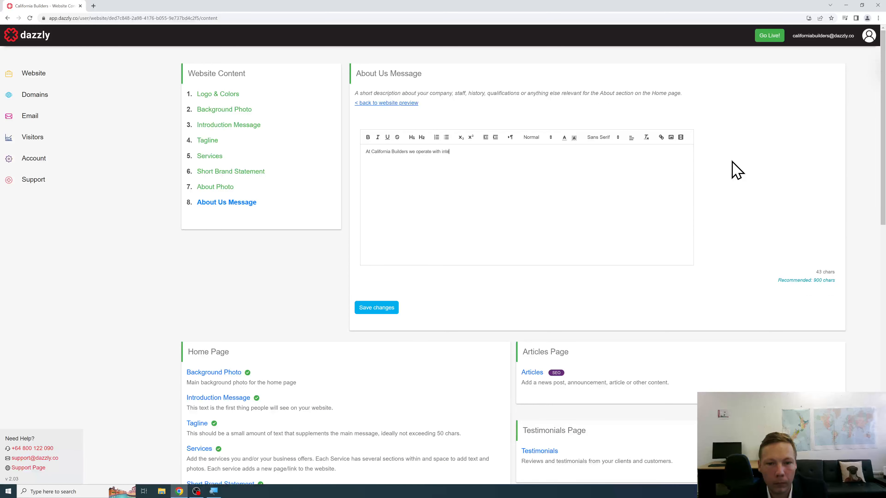
{"action": "type", "text": "grity and"}
{"action": "key", "text": "BackSpace"}
{"action": "key", "text": "BackSpace"}
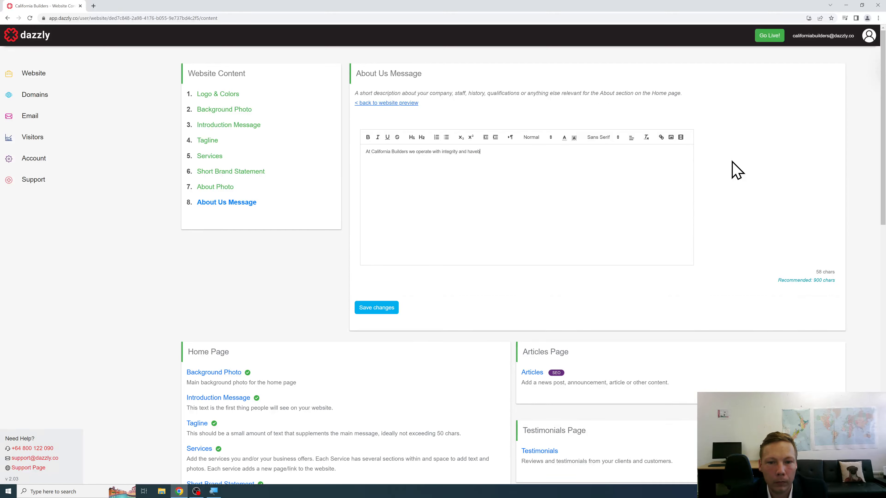
{"action": "type", "text": "been successfully build"}
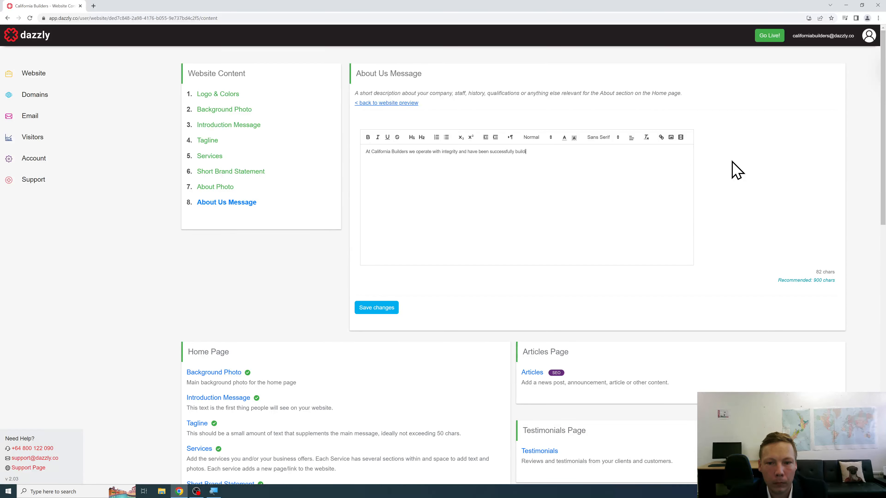
{"action": "type", "text": "xtending"}
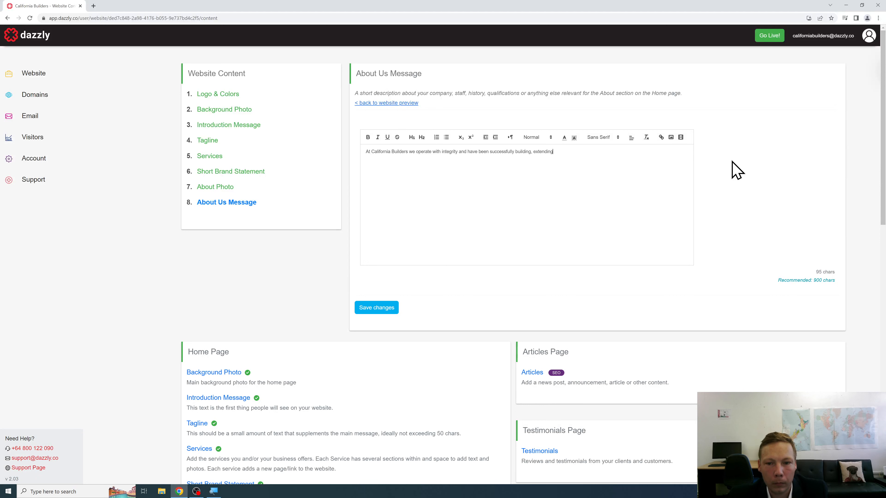
{"action": "type", "text": " and renovating "}
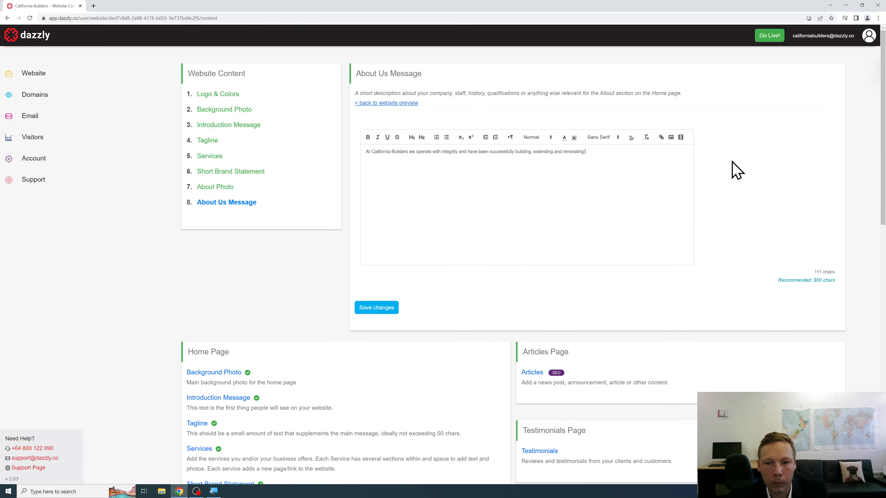
{"action": "type", "text": "homes since 1982."}
{"action": "key", "text": "Return"}
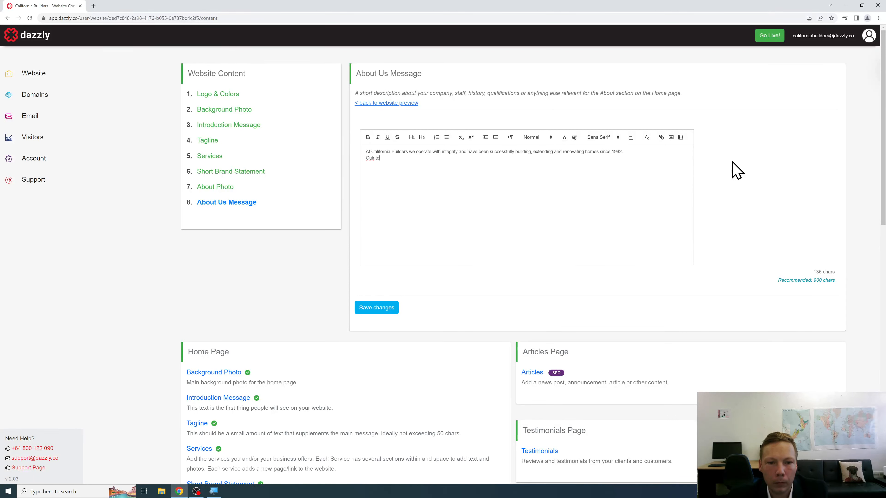
Step: Add lines about the personable qualified builders and hundreds of satisfied clients
{"action": "type", "text": "Our team are all persona"}
{"action": "type", "text": "ble, oualified builders that take"}
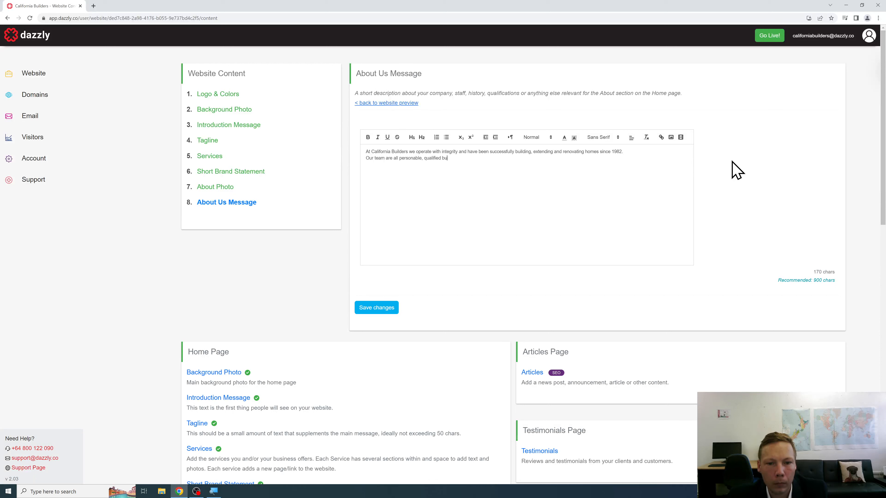
{"action": "type", "text": " pride in the quality of their"}
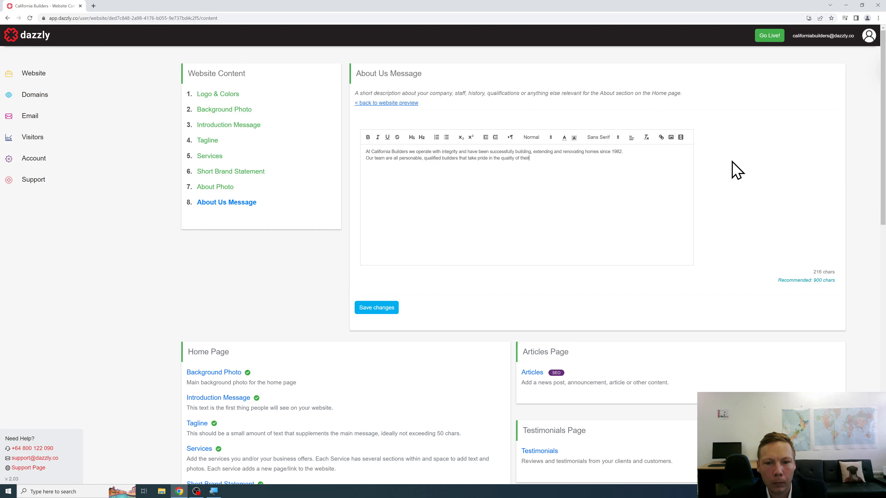
{"action": "type", "text": " work - the sort of people o"}
{"action": "type", "text": "ou "}
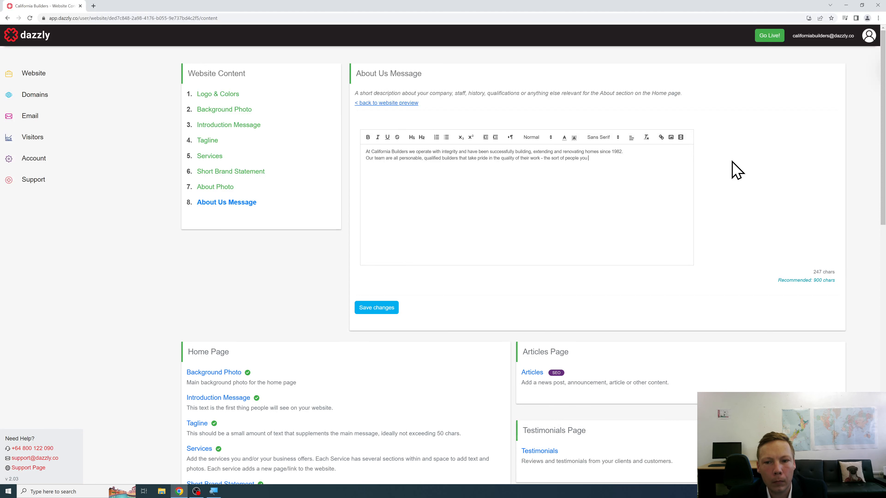
{"action": "type", "text": "would trust to build your home."}
{"action": "key", "text": "Return"}
{"action": "type", "text": "We ahv"}
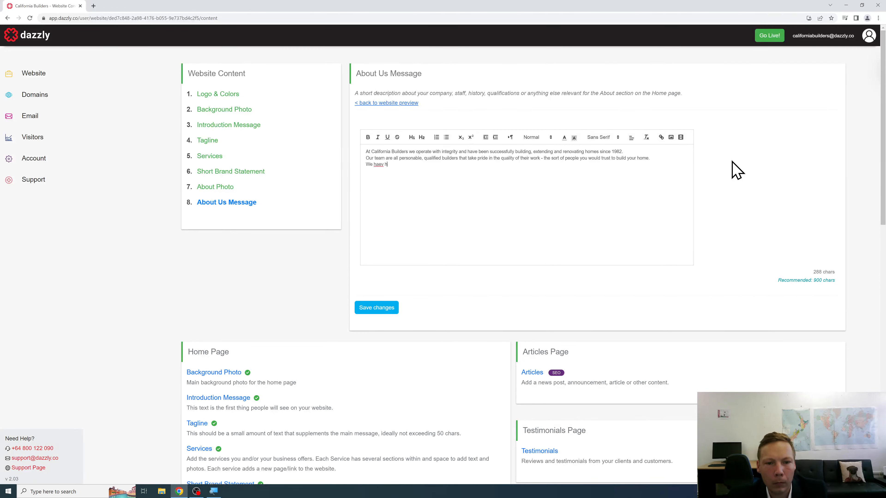
{"action": "key", "text": "BackSpace"}
{"action": "type", "text": "ve hundreds of satisfied clients that can attest to t"}
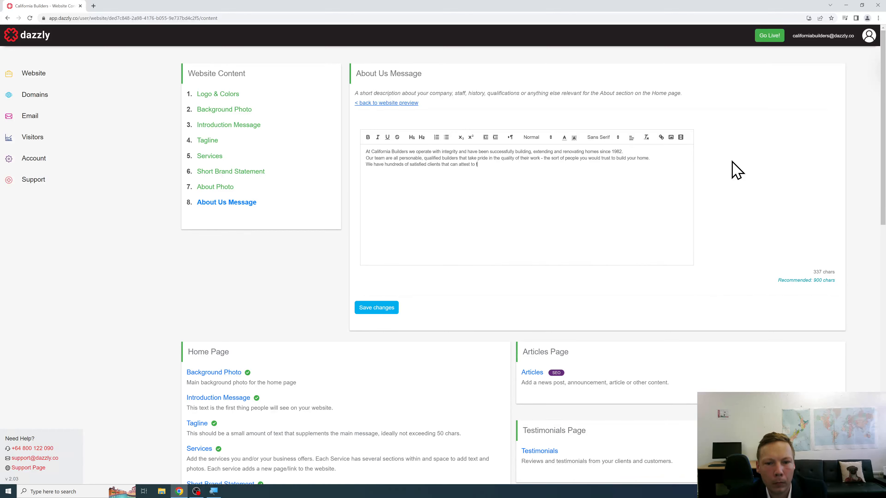
{"action": "type", "text": "he quality of our work."}
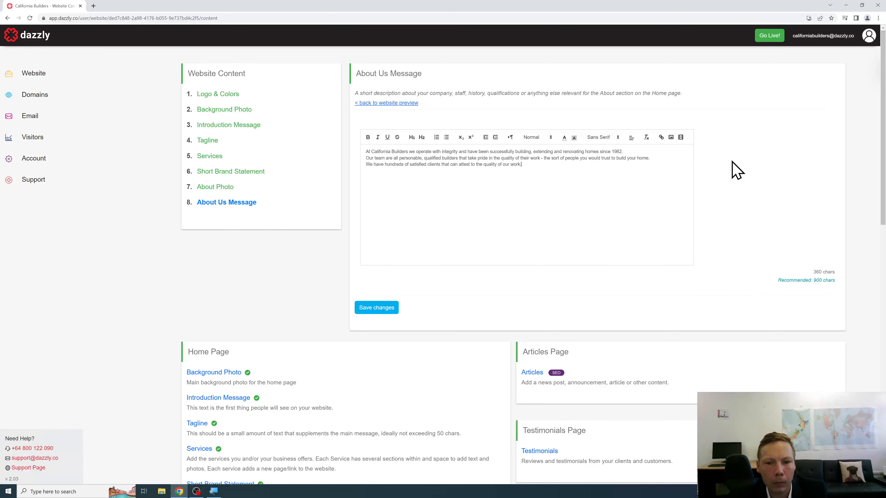
{"action": "key", "text": "Return"}
Step: Write the Interior Building work and exterior Building work lines about visiting California homes
{"action": "type", "text": "Wheth"}
{"action": "key", "text": "BackSpace"}
{"action": "key", "text": "BackSpace"}
{"action": "key", "text": "BackSpace"}
{"action": "key", "text": "BackSpace"}
{"action": "key", "text": "BackSpace"}
{"action": "key", "text": "BackSpace"}
{"action": "key", "text": "BackSpace"}
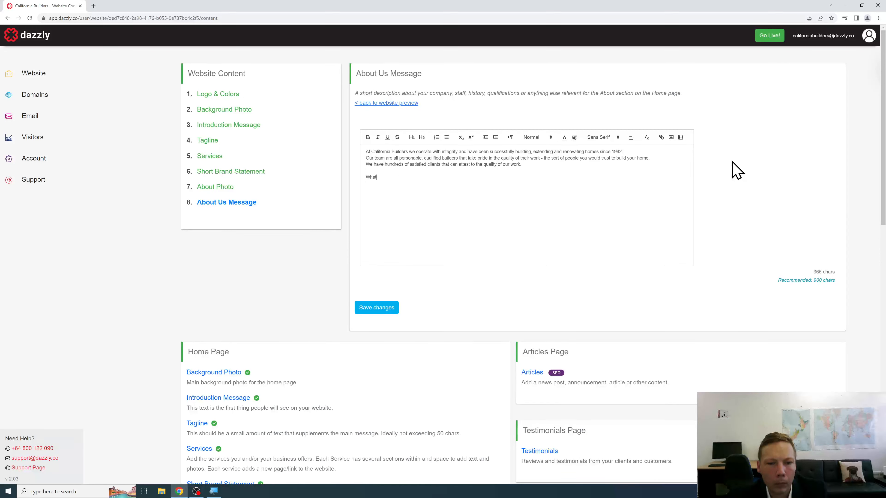
{"action": "type", "text": "If you need Interior Building work - we're very e"}
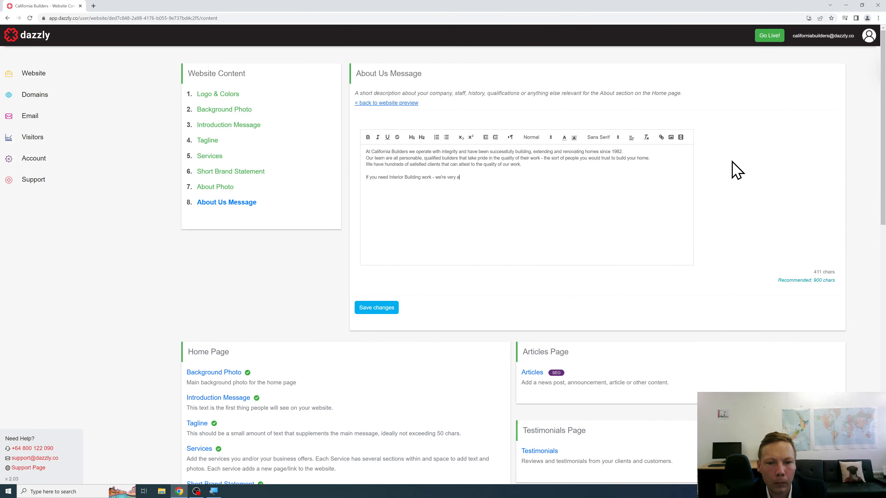
{"action": "type", "text": "xperienced in this area and happy to assist."}
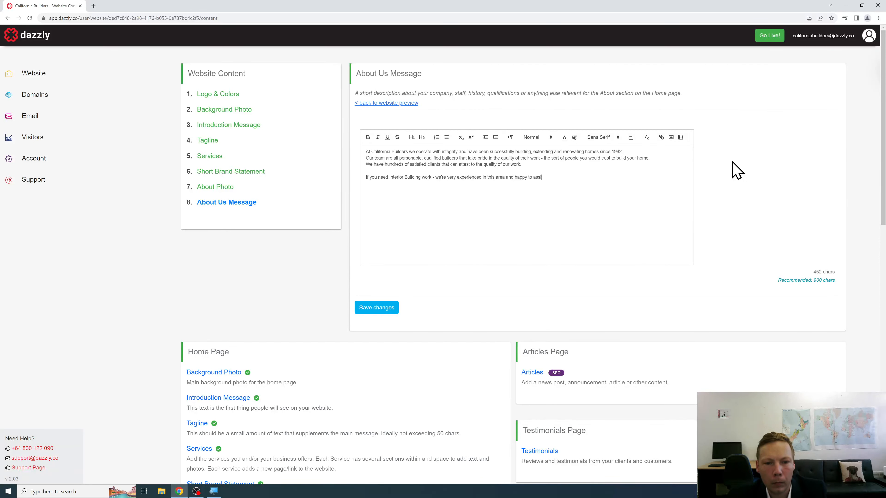
{"action": "key", "text": "Return"}
{"action": "type", "text": "If you need E"}
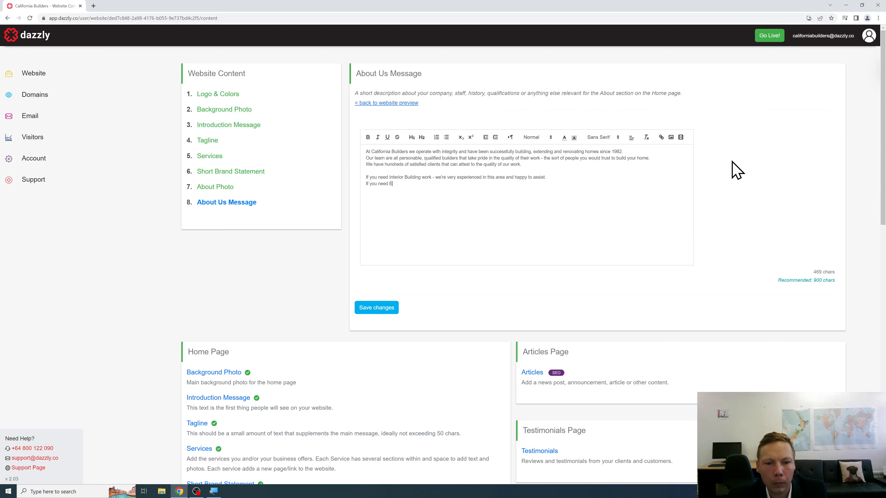
{"action": "key", "text": "BackSpace"}
{"action": "key", "text": "BackSpace"}
{"action": "type", "text": "B"}
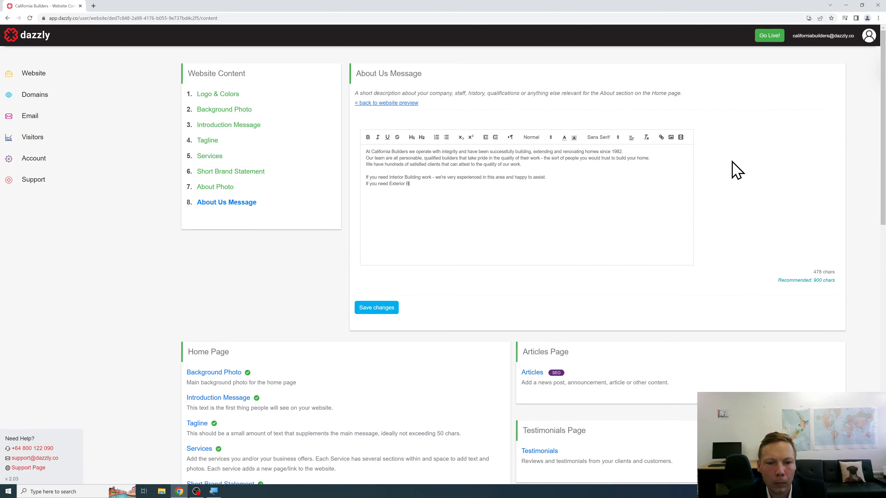
{"action": "type", "text": "uilding work - w"}
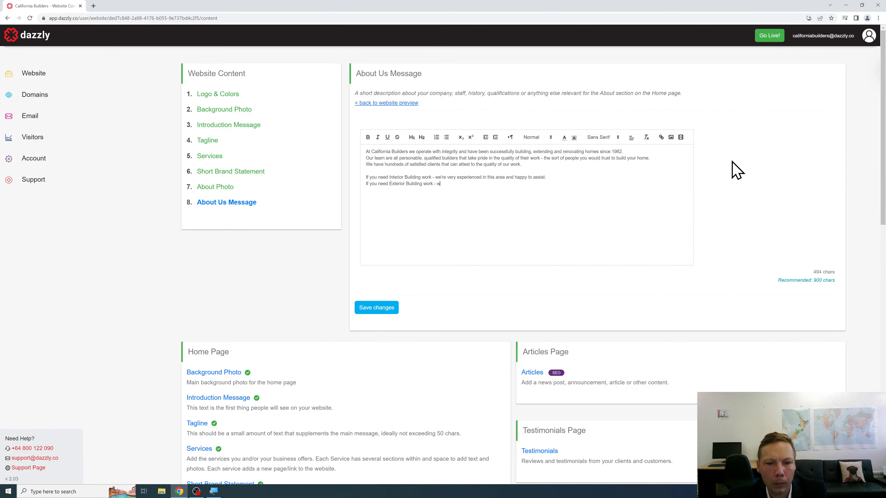
{"action": "type", "text": "e have teams regularly "}
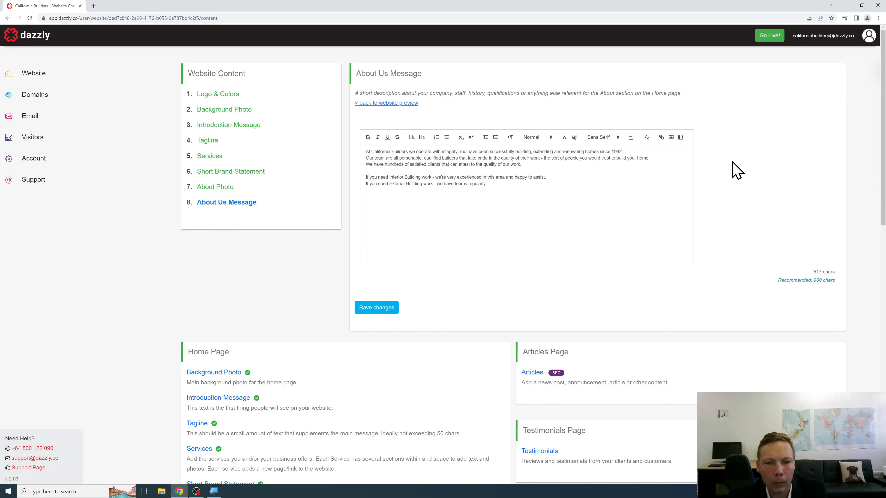
{"action": "type", "text": "visiting Cali"}
{"action": "type", "text": "fornia homes to assist.  "}
{"action": "type", "text": "Do not hesi"}
{"action": "type", "text": "tate to get in touch if you "}
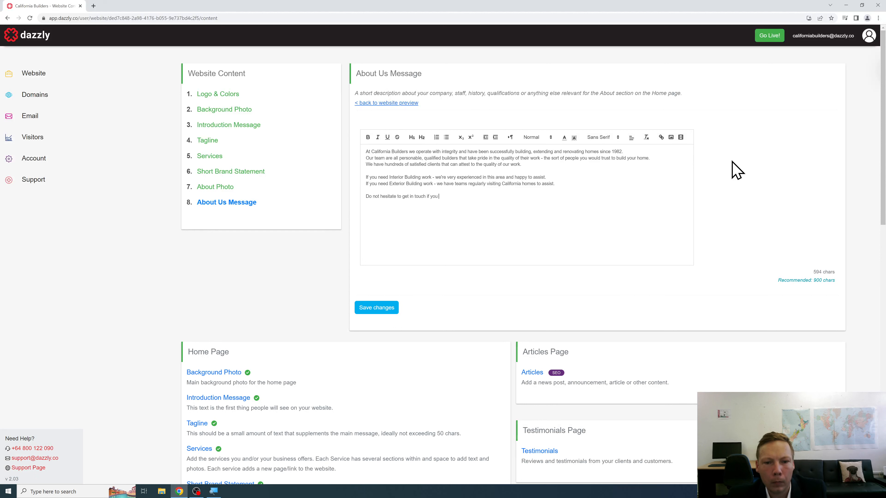
{"action": "type", "text": "require any building services on yo"}
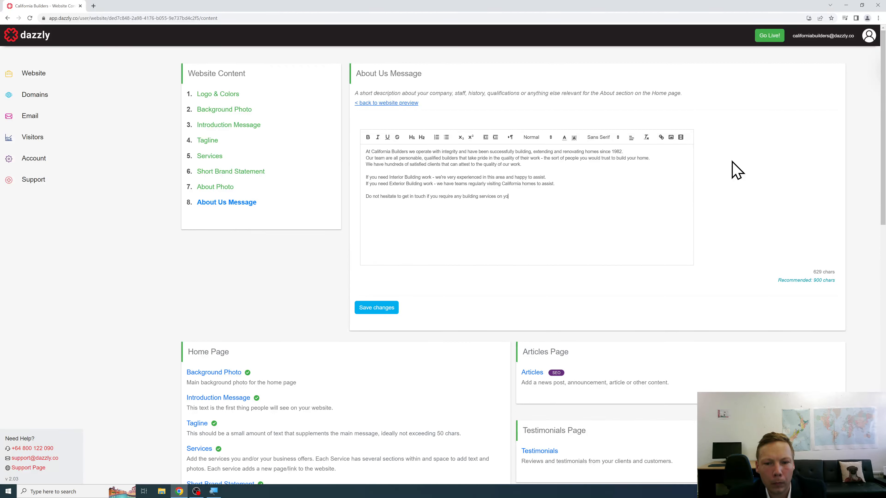
{"action": "type", "text": "ur home or rental property."}
Step: Add the bold line 'Contact us oirectly using our phone number or email contact below!' and save
{"action": "key", "text": "Return"}
{"action": "key", "text": "ctrl+b"}
{"action": "type", "text": "Cont"}
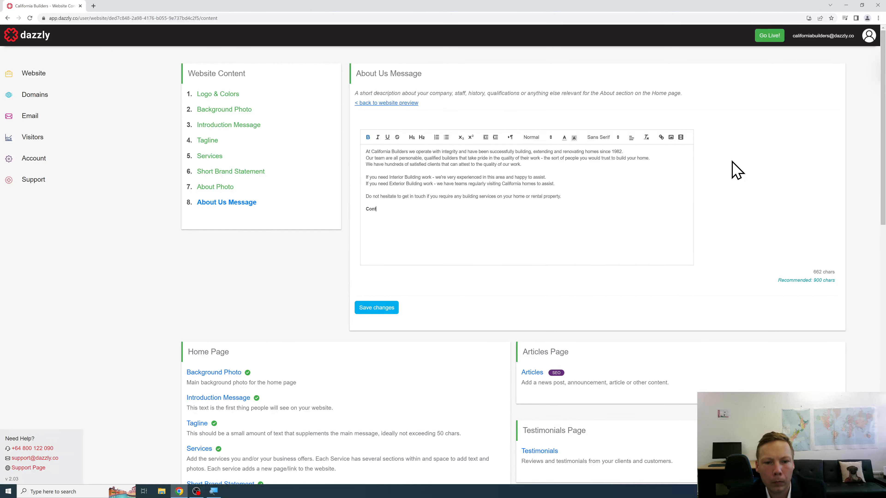
{"action": "type", "text": "act us oirectly using our phon"}
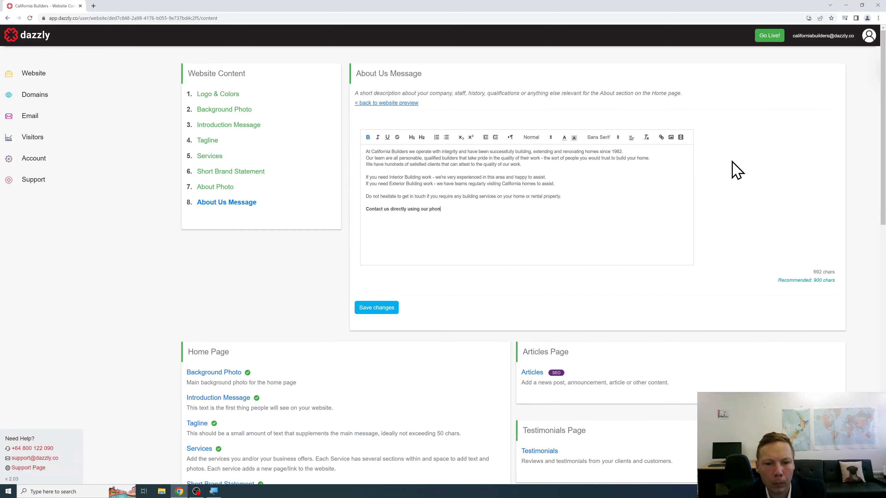
{"action": "type", "text": "e number or emai"}
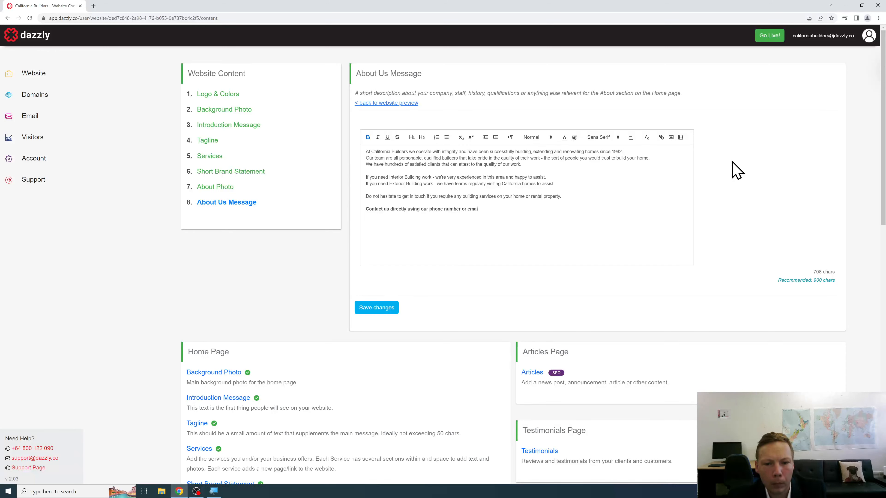
{"action": "type", "text": "l contact below!"}
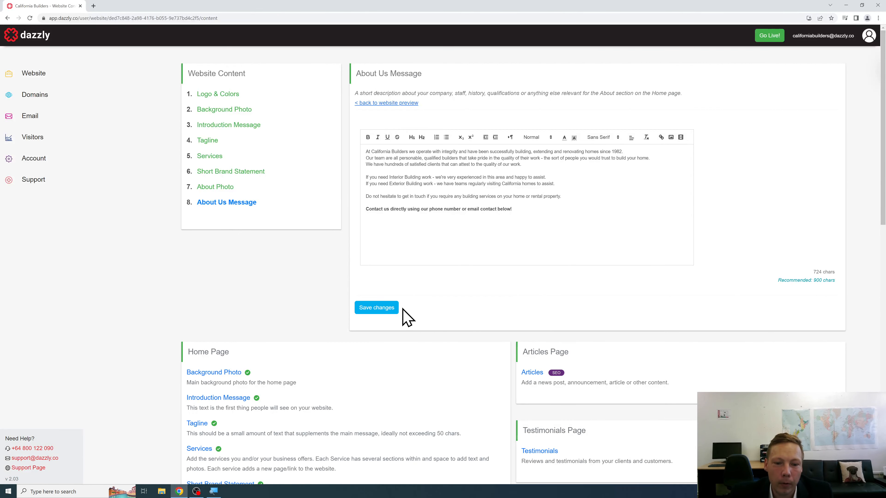
{"action": "left_click", "coordinate": [396, 311]}
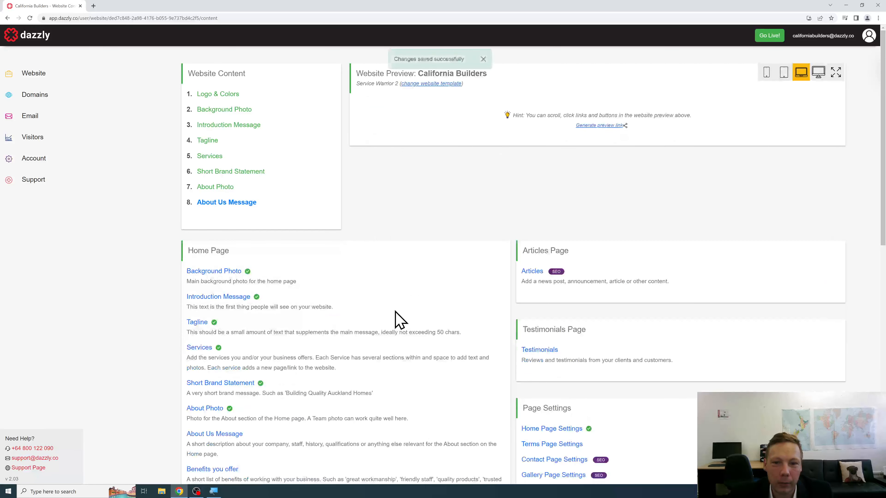
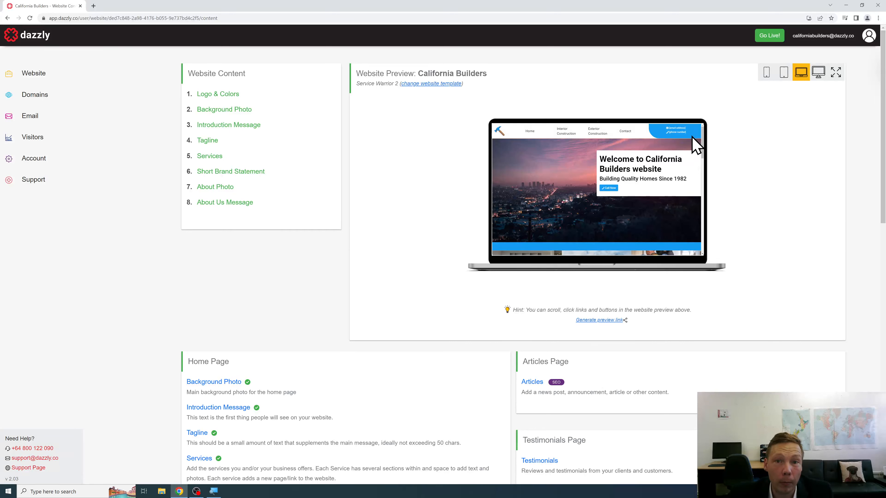
Step: Switch the preview to desktop size and scroll through the service tiles, contact form and map
{"action": "left_click", "coordinate": [820, 77]}
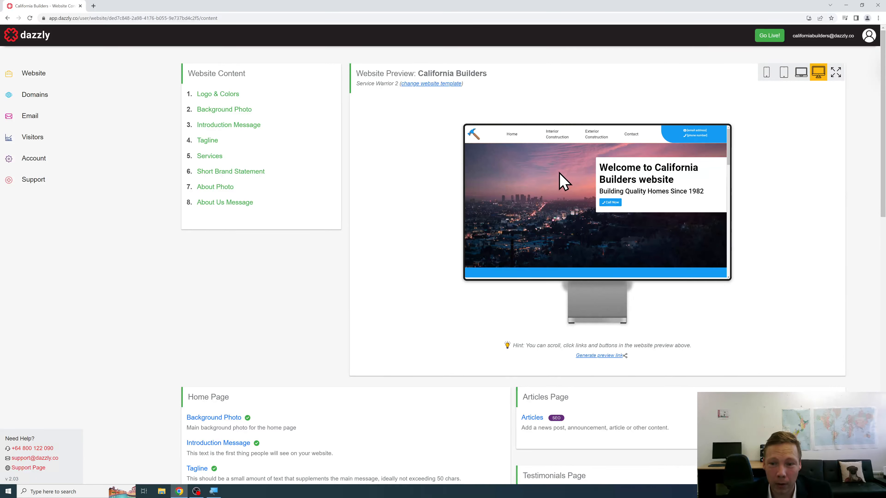
{"action": "scroll", "coordinate": [561, 171], "scroll_direction": "down", "scroll_amount": 4}
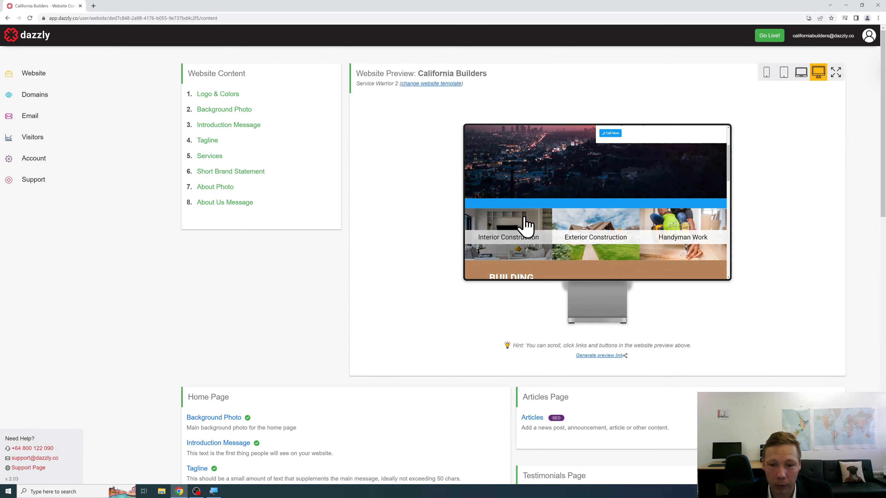
{"action": "scroll", "coordinate": [609, 188], "scroll_direction": "down", "scroll_amount": 3}
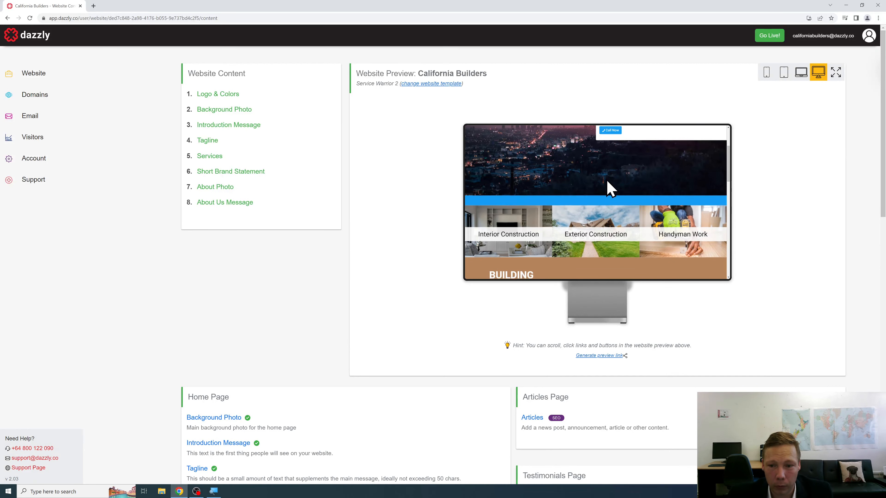
{"action": "scroll", "coordinate": [610, 189], "scroll_direction": "down", "scroll_amount": 2}
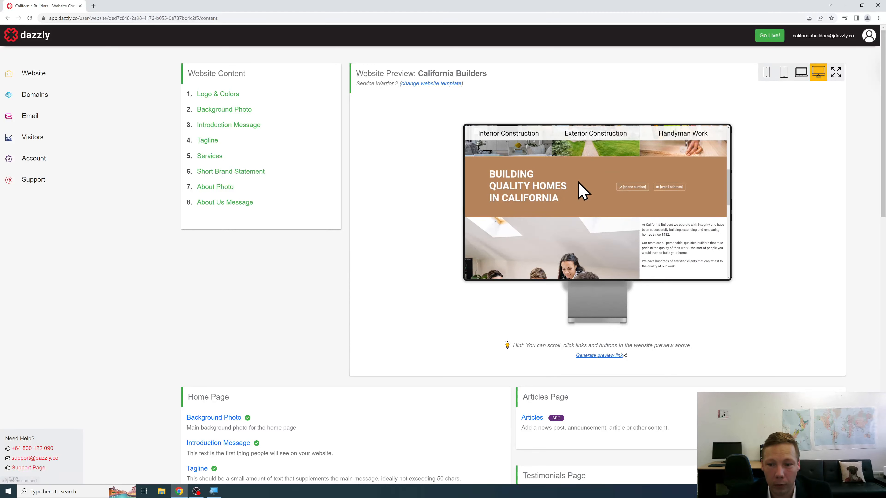
{"action": "scroll", "coordinate": [579, 192], "scroll_direction": "down", "scroll_amount": 2}
{"action": "scroll", "coordinate": [617, 183], "scroll_direction": "down", "scroll_amount": 1}
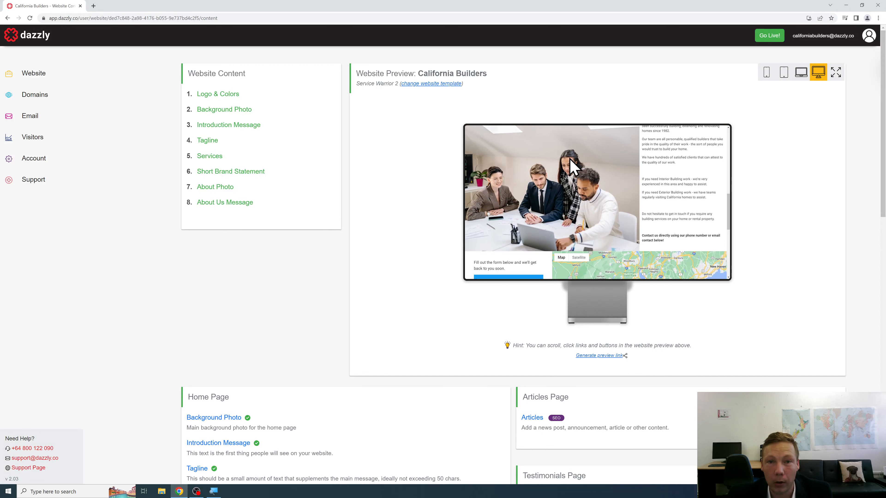
{"action": "scroll", "coordinate": [601, 166], "scroll_direction": "down", "scroll_amount": 3}
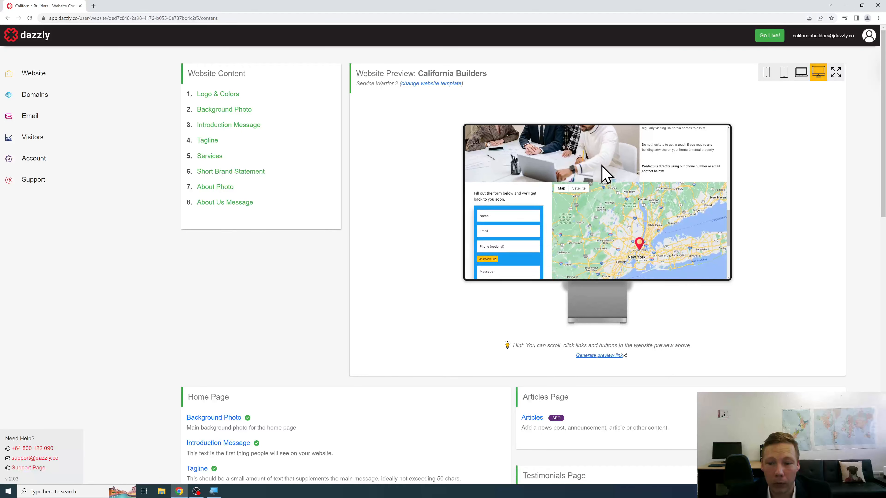
{"action": "scroll", "coordinate": [624, 206], "scroll_direction": "down", "scroll_amount": 1}
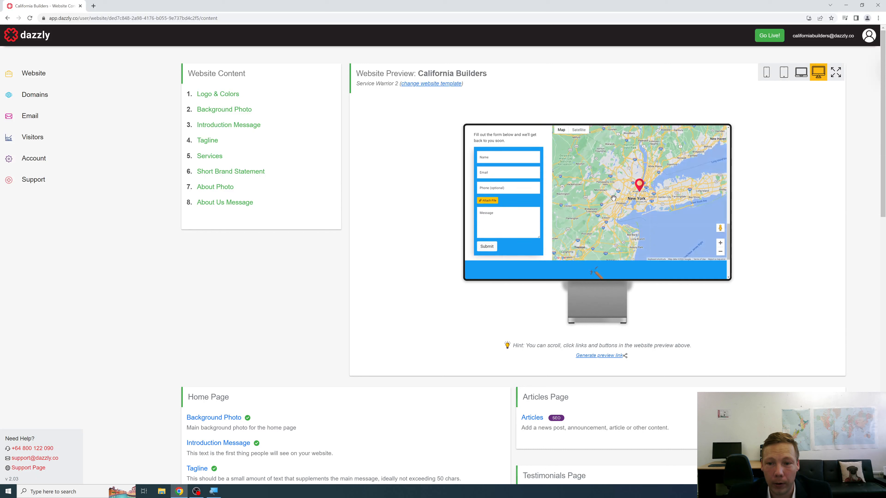
{"action": "scroll", "coordinate": [623, 194], "scroll_direction": "up", "scroll_amount": 1}
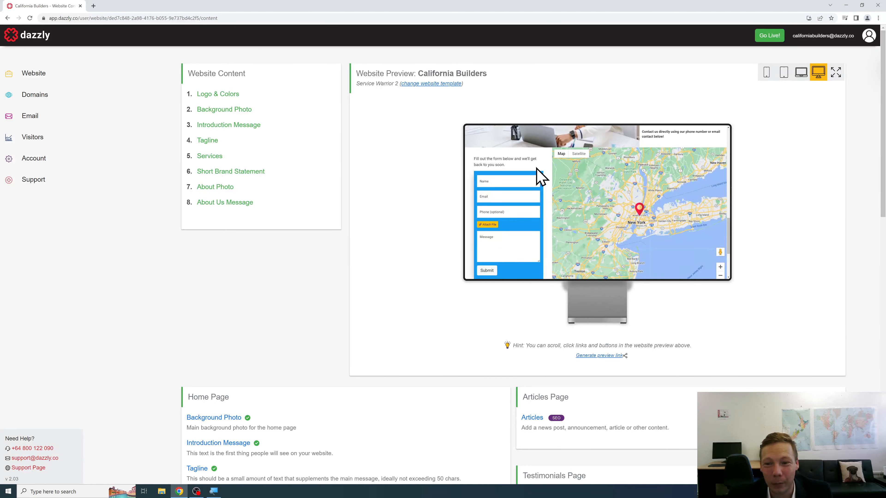
{"action": "scroll", "coordinate": [544, 173], "scroll_direction": "down", "scroll_amount": 1}
{"action": "scroll", "coordinate": [544, 173], "scroll_direction": "down", "scroll_amount": 3}
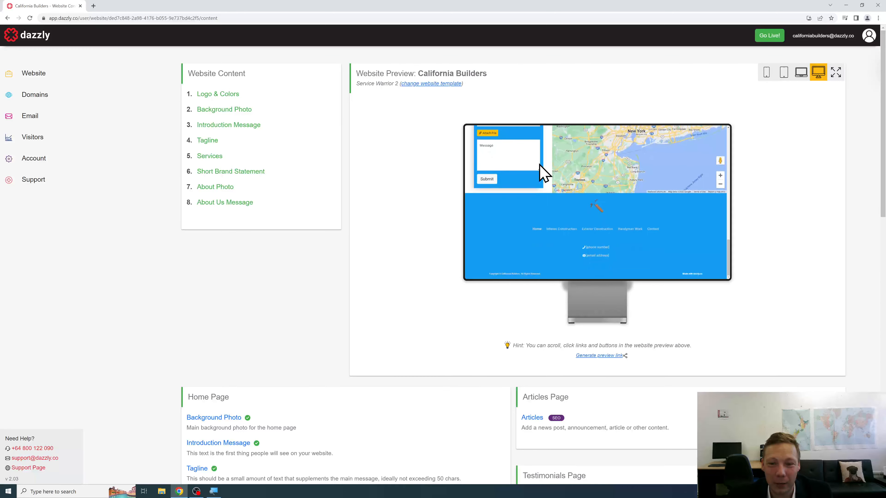
{"action": "scroll", "coordinate": [546, 178], "scroll_direction": "up", "scroll_amount": 5}
{"action": "scroll", "coordinate": [548, 185], "scroll_direction": "up", "scroll_amount": 8}
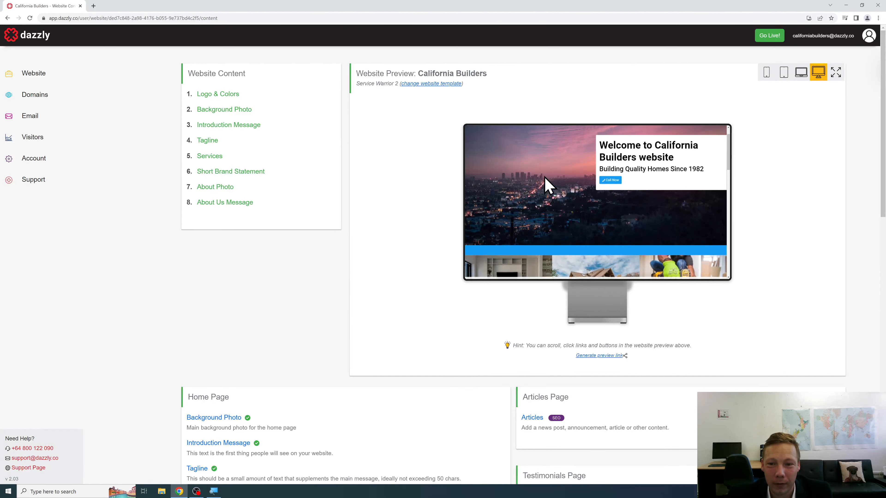
{"action": "scroll", "coordinate": [577, 182], "scroll_direction": "down", "scroll_amount": 4}
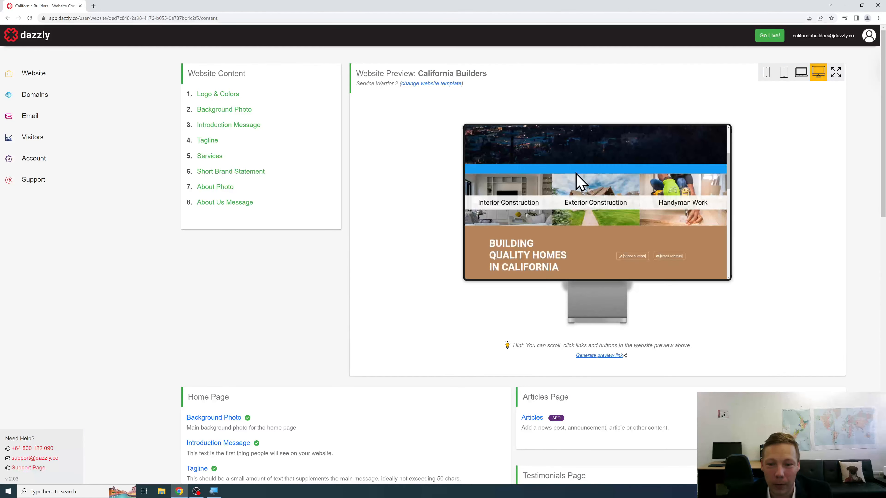
{"action": "left_click", "coordinate": [579, 181]}
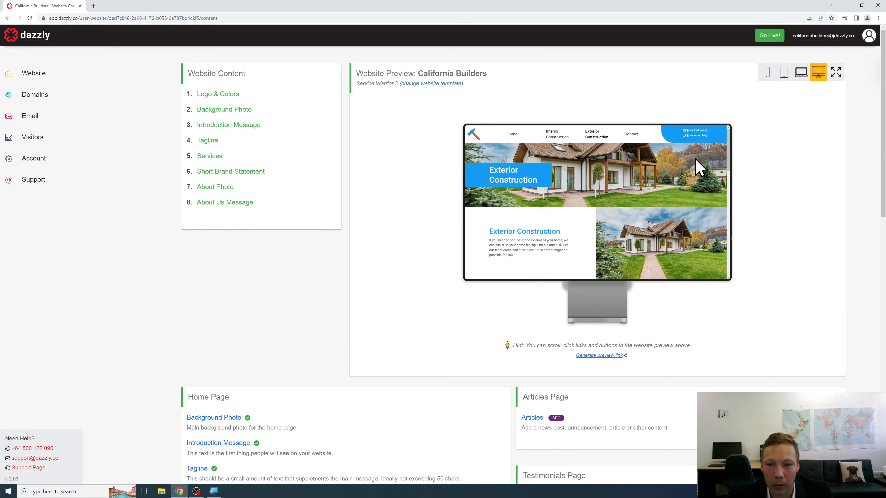
{"action": "scroll", "coordinate": [662, 158], "scroll_direction": "down", "scroll_amount": 2}
{"action": "scroll", "coordinate": [665, 165], "scroll_direction": "down", "scroll_amount": 1}
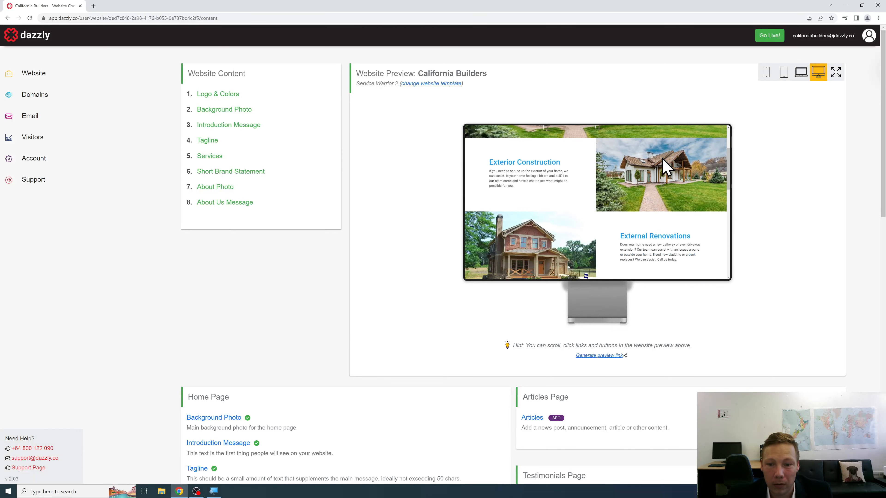
{"action": "scroll", "coordinate": [662, 159], "scroll_direction": "down", "scroll_amount": 3}
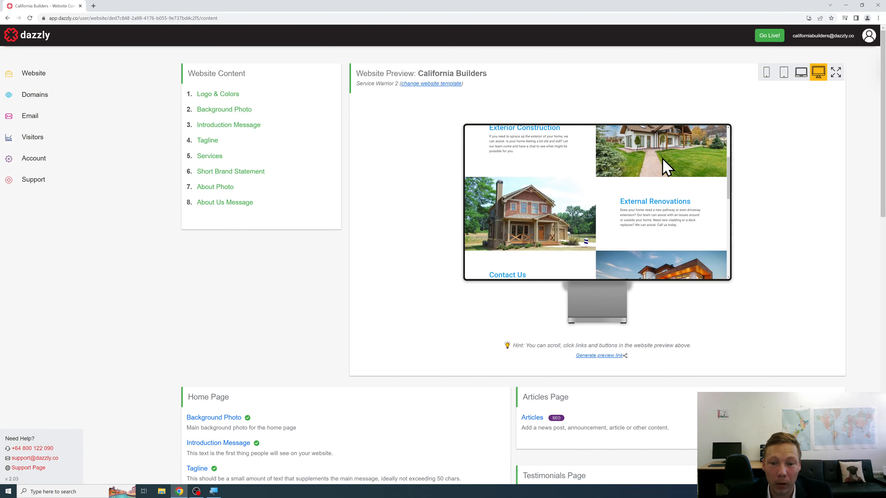
{"action": "scroll", "coordinate": [666, 166], "scroll_direction": "down", "scroll_amount": 2}
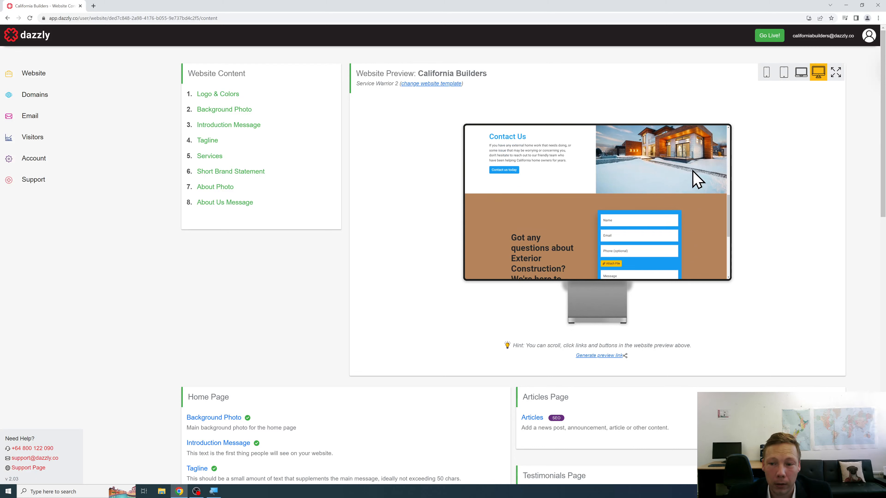
{"action": "scroll", "coordinate": [698, 180], "scroll_direction": "down", "scroll_amount": 1}
{"action": "scroll", "coordinate": [697, 180], "scroll_direction": "down", "scroll_amount": 2}
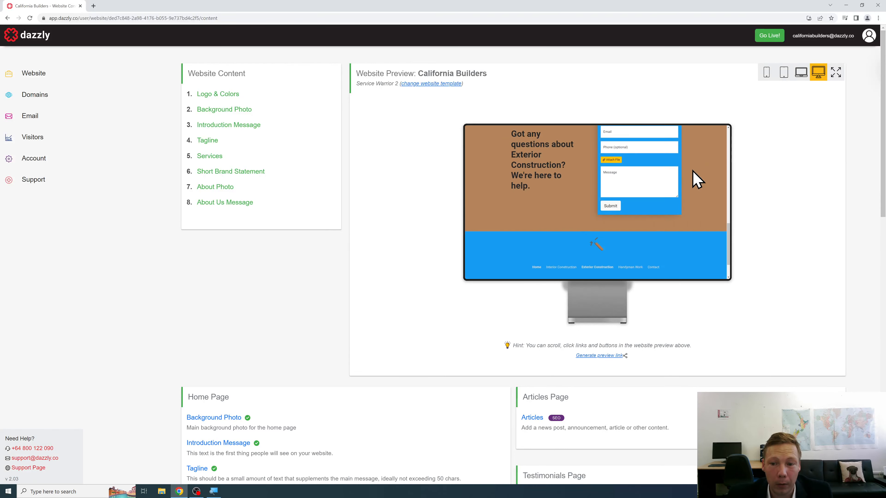
{"action": "scroll", "coordinate": [697, 180], "scroll_direction": "up", "scroll_amount": 4}
{"action": "scroll", "coordinate": [697, 180], "scroll_direction": "up", "scroll_amount": 5}
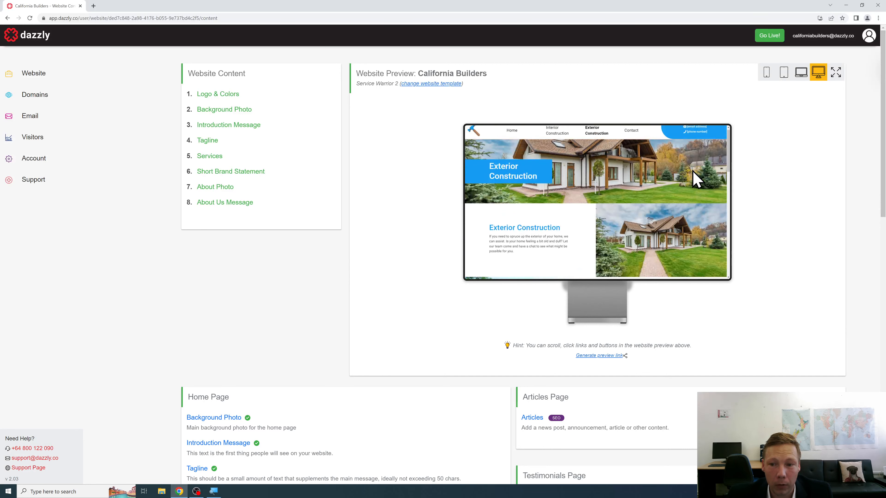
{"action": "left_click", "coordinate": [511, 135]}
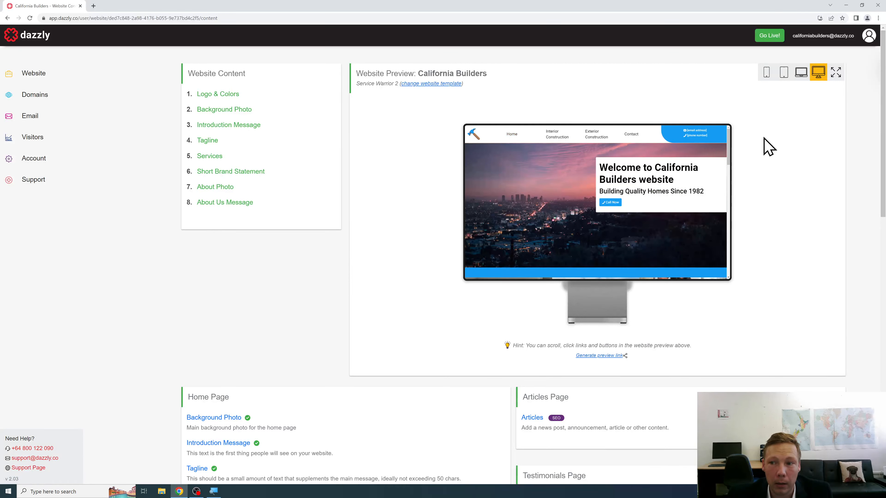
Step: Scroll the dashboard down to General Settings and bring up the Main Contact Email editor
{"action": "scroll", "coordinate": [811, 152], "scroll_direction": "down", "scroll_amount": 2}
{"action": "scroll", "coordinate": [810, 152], "scroll_direction": "up", "scroll_amount": 2}
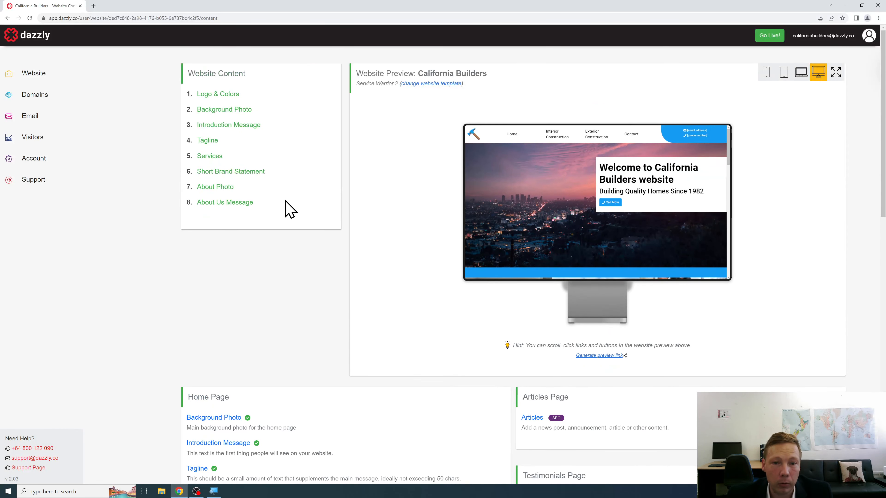
{"action": "scroll", "coordinate": [359, 212], "scroll_direction": "down", "scroll_amount": 2}
{"action": "scroll", "coordinate": [680, 200], "scroll_direction": "down", "scroll_amount": 2}
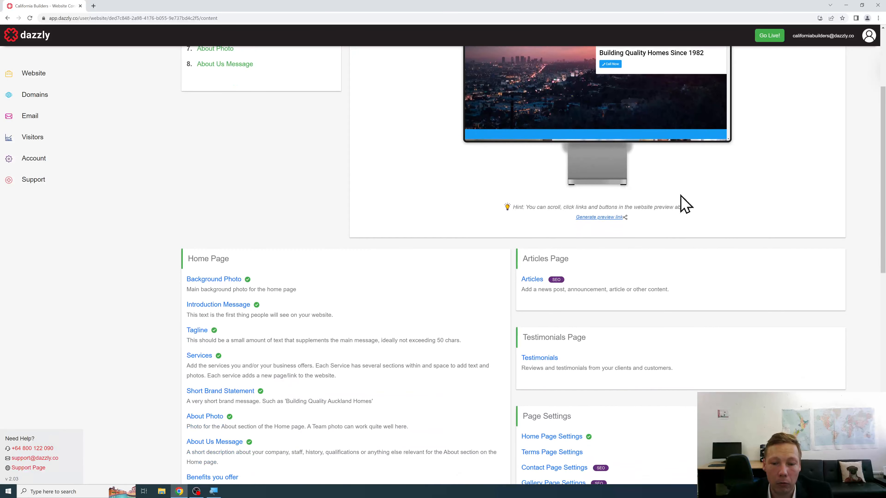
{"action": "scroll", "coordinate": [795, 204], "scroll_direction": "down", "scroll_amount": 3}
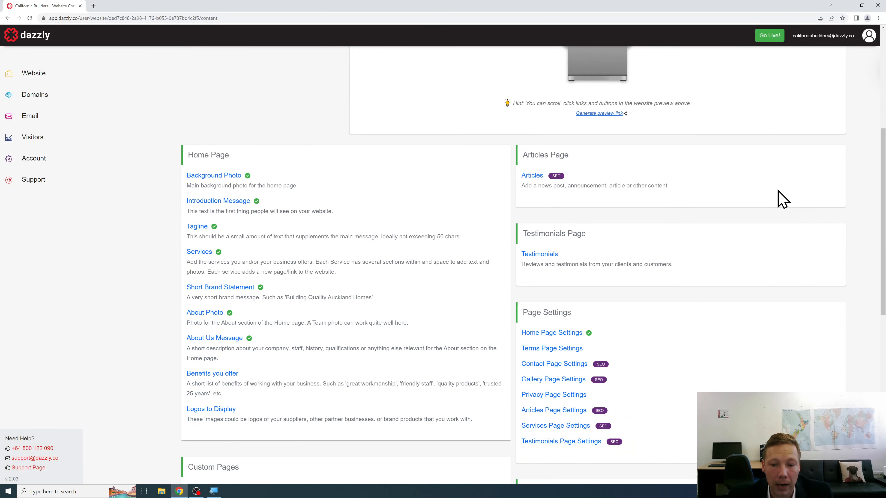
{"action": "scroll", "coordinate": [750, 199], "scroll_direction": "down", "scroll_amount": 1}
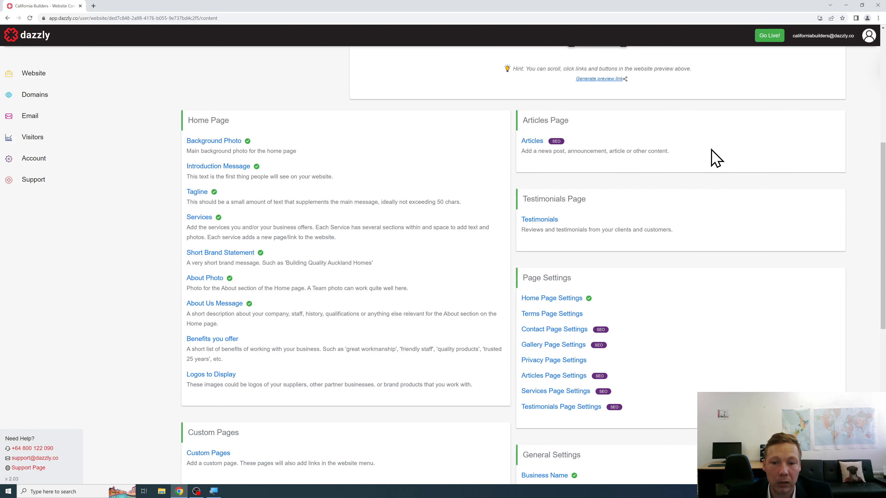
{"action": "scroll", "coordinate": [703, 164], "scroll_direction": "down", "scroll_amount": 4}
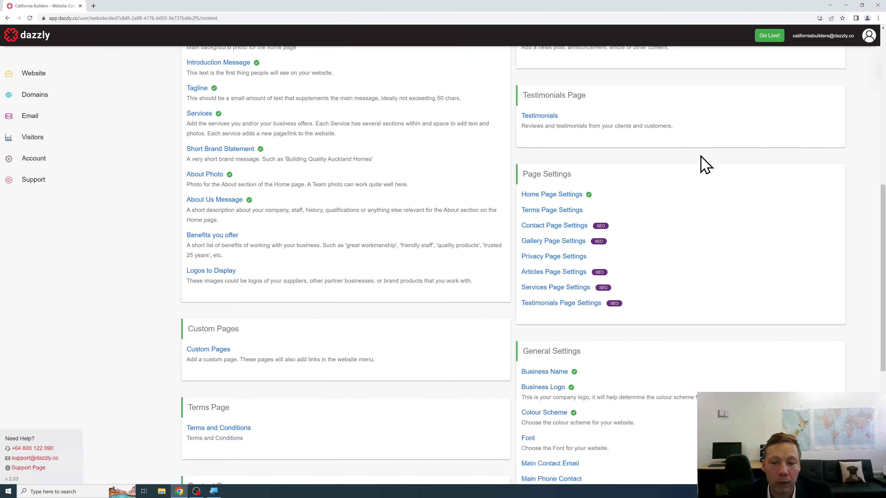
{"action": "scroll", "coordinate": [705, 165], "scroll_direction": "down", "scroll_amount": 1}
{"action": "scroll", "coordinate": [705, 164], "scroll_direction": "down", "scroll_amount": 5}
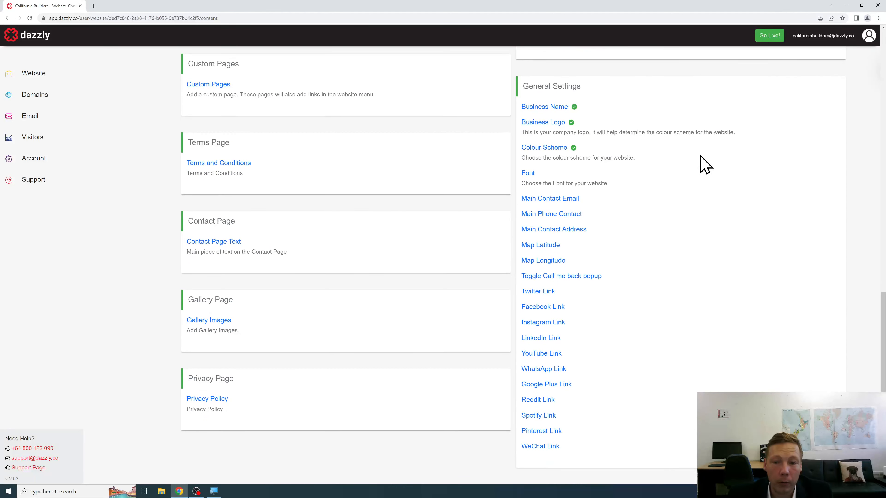
{"action": "left_click", "coordinate": [570, 202]}
Step: Enter and save the business contact email address, then return to the overview
{"action": "left_click", "coordinate": [492, 163]}
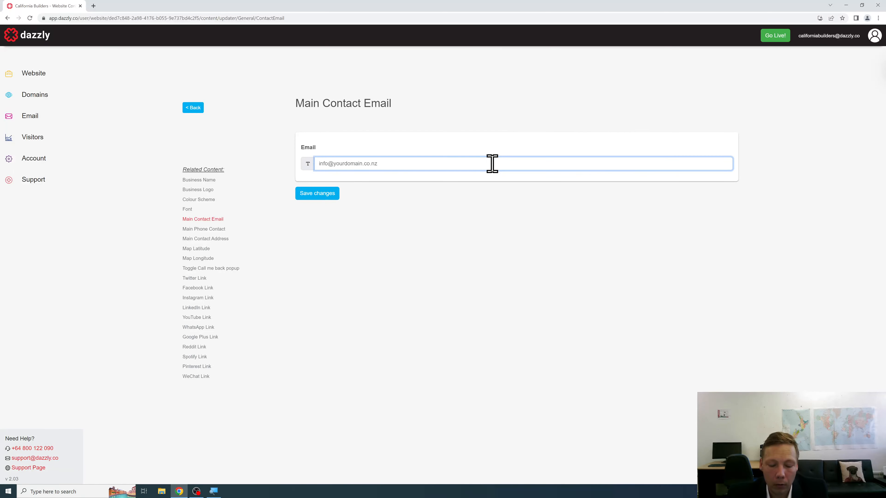
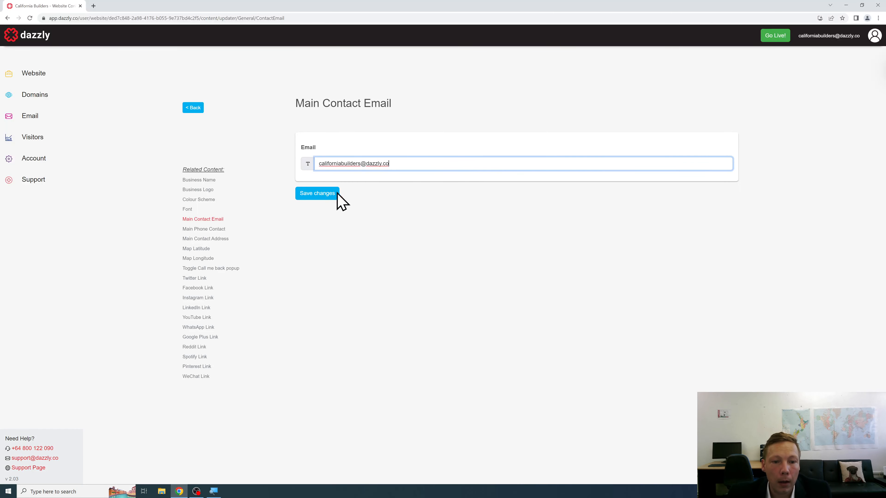
{"action": "left_click", "coordinate": [329, 195]}
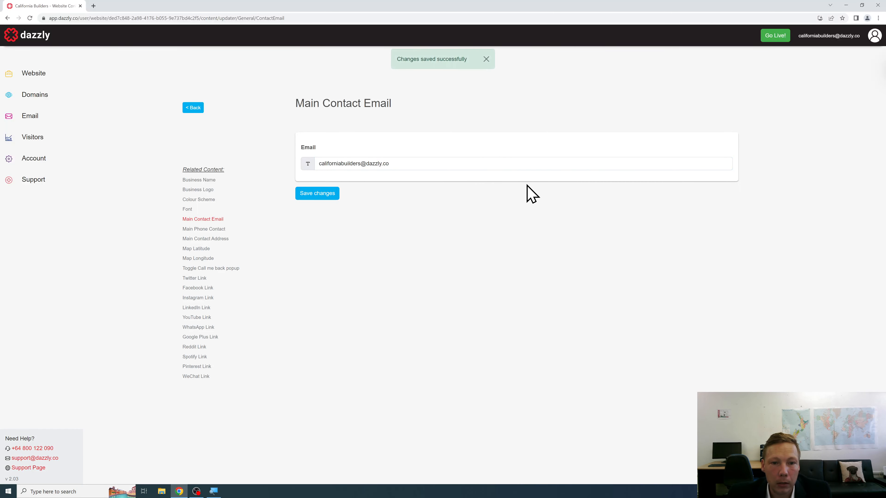
{"action": "left_click", "coordinate": [486, 60]}
{"action": "left_click", "coordinate": [193, 108]}
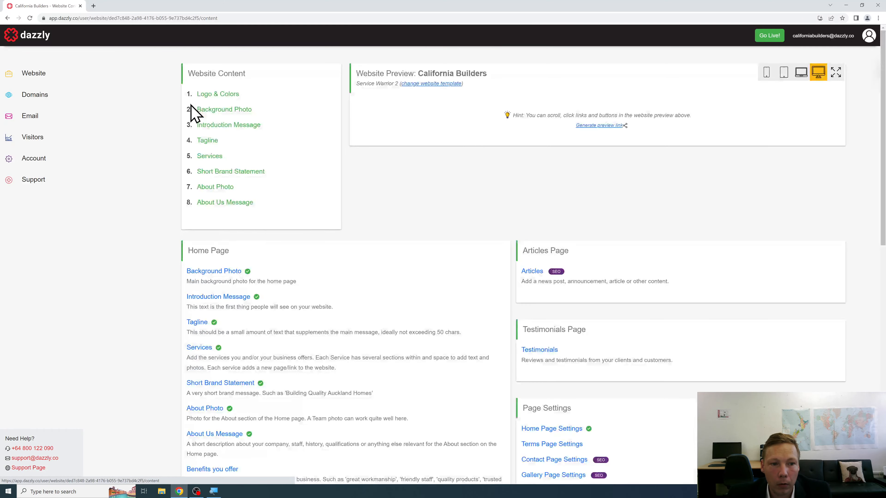
Step: Save the business phone number as the Main Phone Contact and return to the overview
{"action": "scroll", "coordinate": [815, 248], "scroll_direction": "down", "scroll_amount": 2}
{"action": "scroll", "coordinate": [815, 249], "scroll_direction": "down", "scroll_amount": 17}
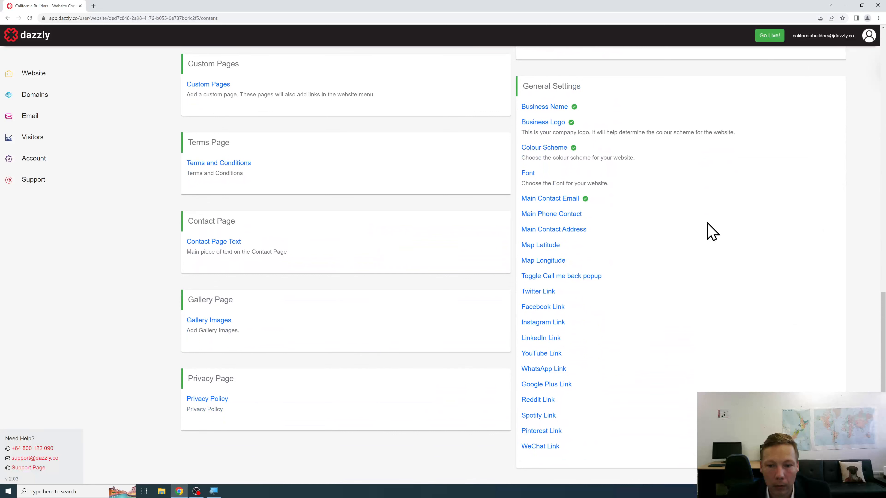
{"action": "left_click", "coordinate": [564, 214]}
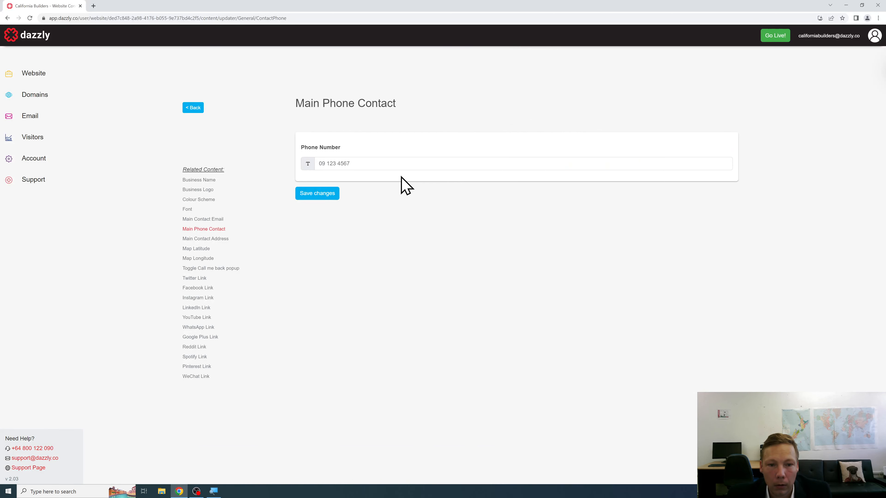
{"action": "left_click", "coordinate": [400, 168]}
{"action": "type", "text": "0800"}
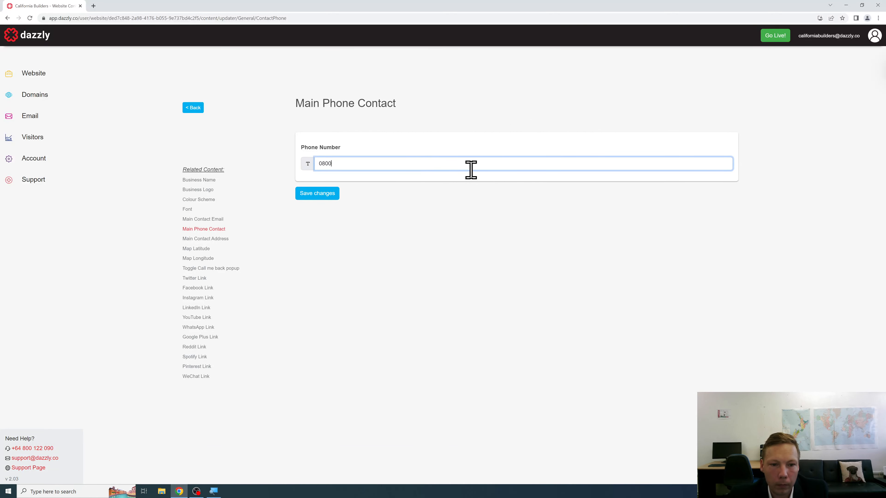
{"action": "type", "text": " 444 4444"}
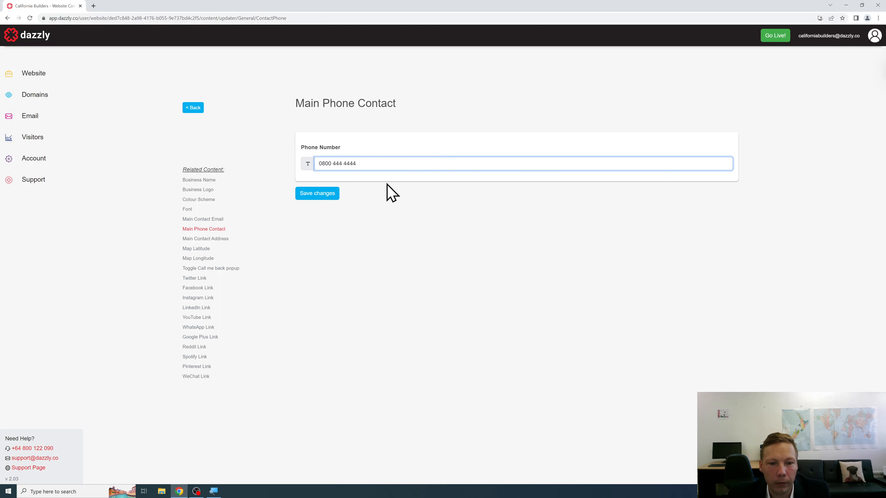
{"action": "left_click", "coordinate": [331, 194]}
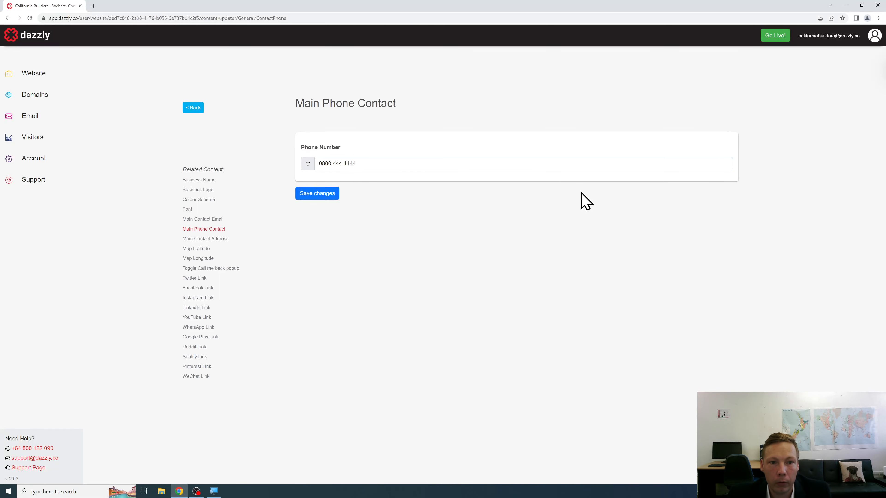
{"action": "left_click", "coordinate": [193, 109]}
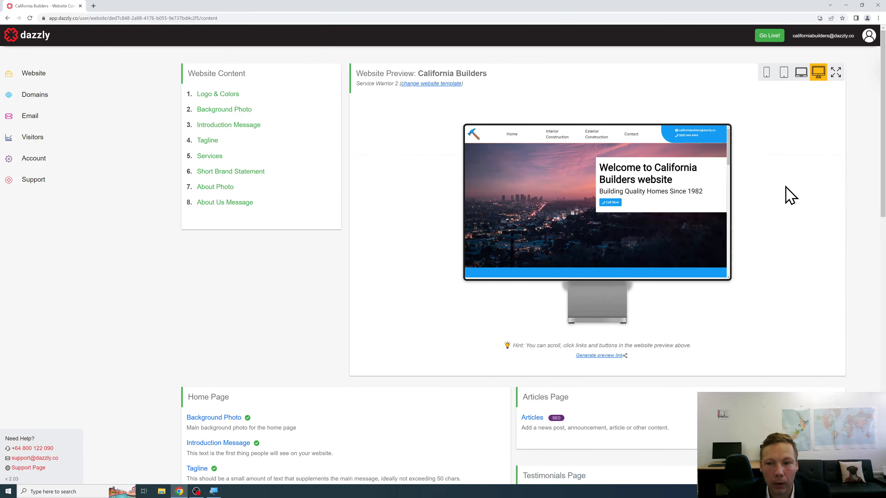
Step: Set the Main Contact Address to the business street address from the Google suggestions and save
{"action": "scroll", "coordinate": [786, 194], "scroll_direction": "down", "scroll_amount": 5}
{"action": "scroll", "coordinate": [785, 194], "scroll_direction": "down", "scroll_amount": 8}
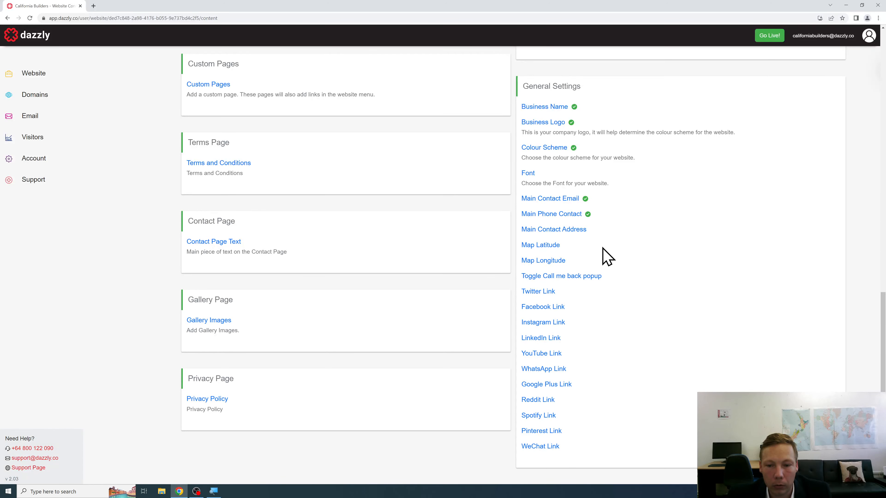
{"action": "left_click", "coordinate": [579, 241]}
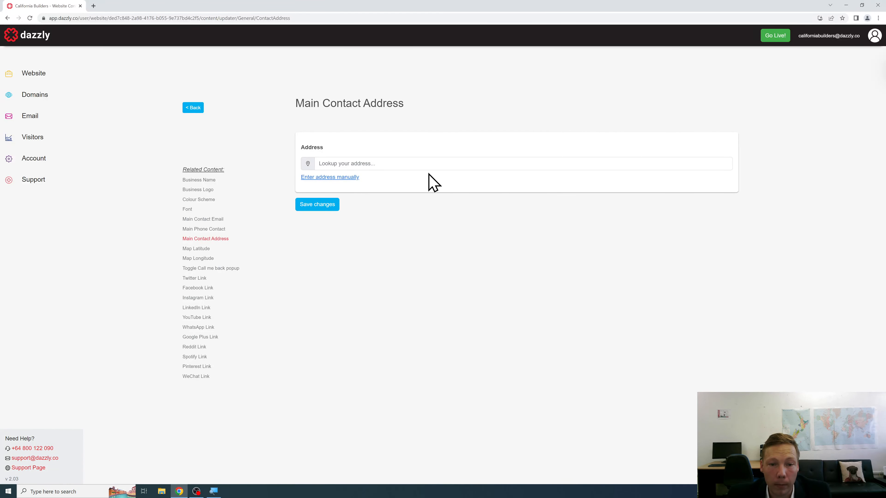
{"action": "left_click", "coordinate": [428, 165]}
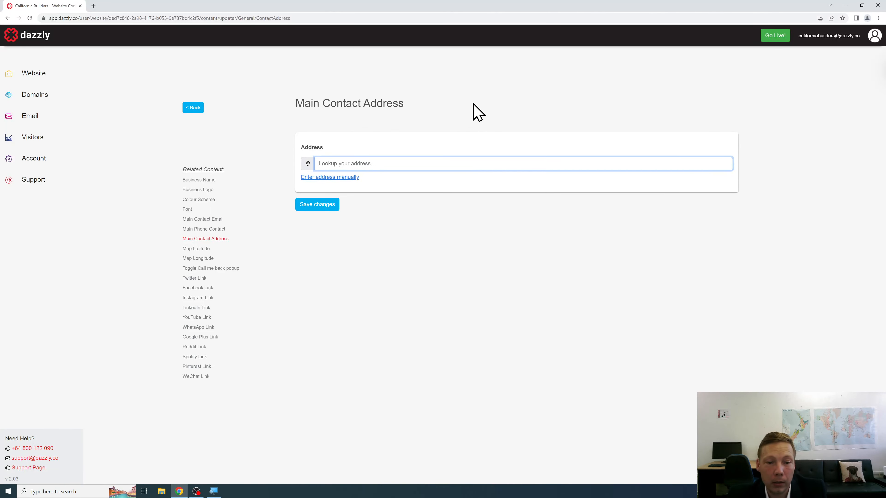
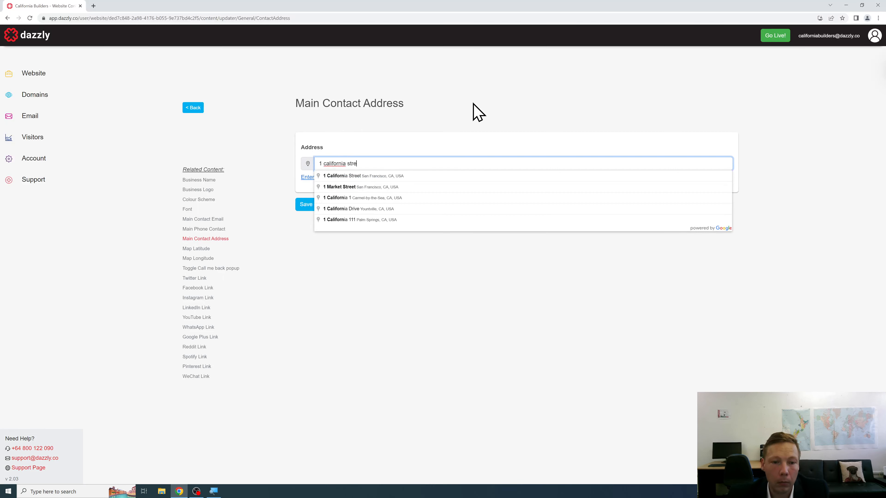
{"action": "left_click", "coordinate": [398, 176]}
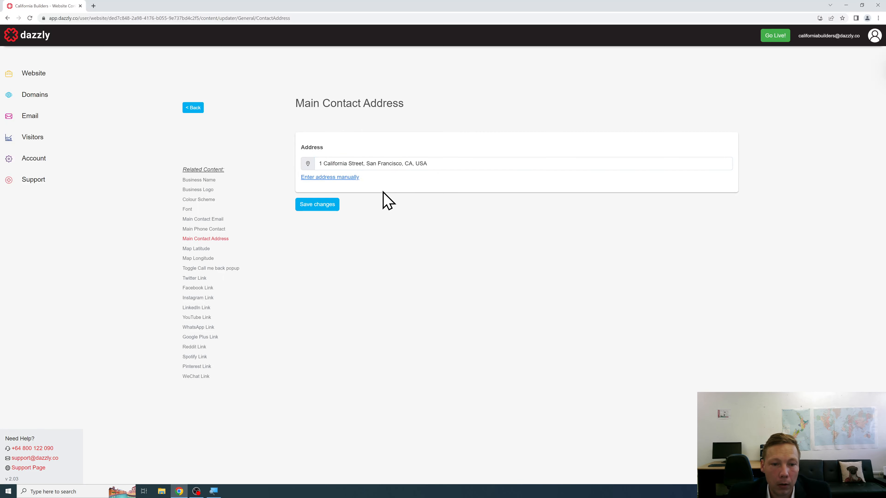
{"action": "left_click", "coordinate": [332, 206]}
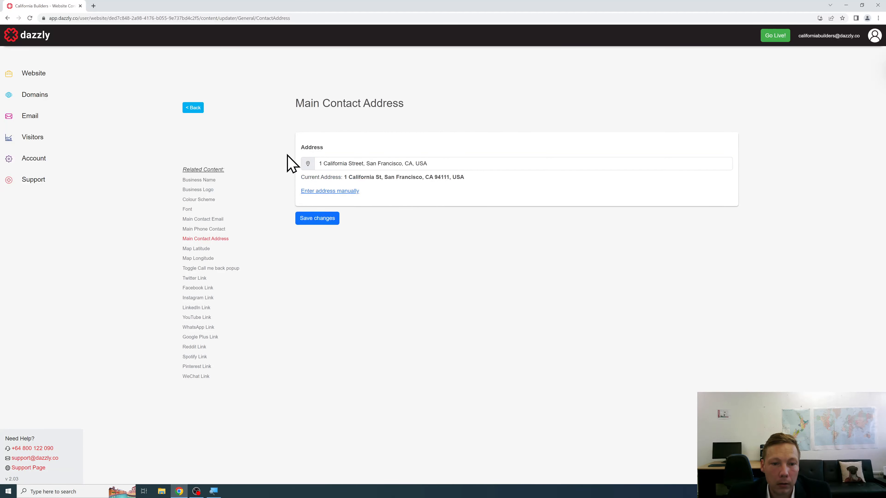
{"action": "left_click", "coordinate": [192, 108]}
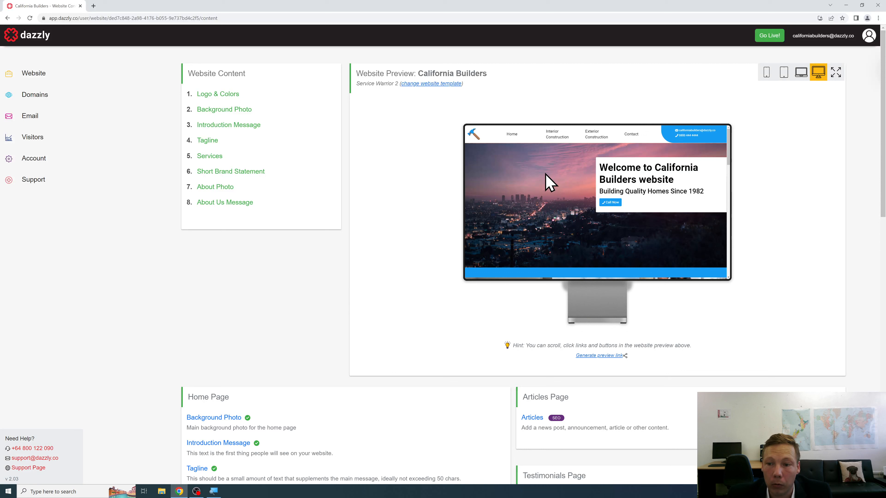
{"action": "scroll", "coordinate": [549, 182], "scroll_direction": "down", "scroll_amount": 1}
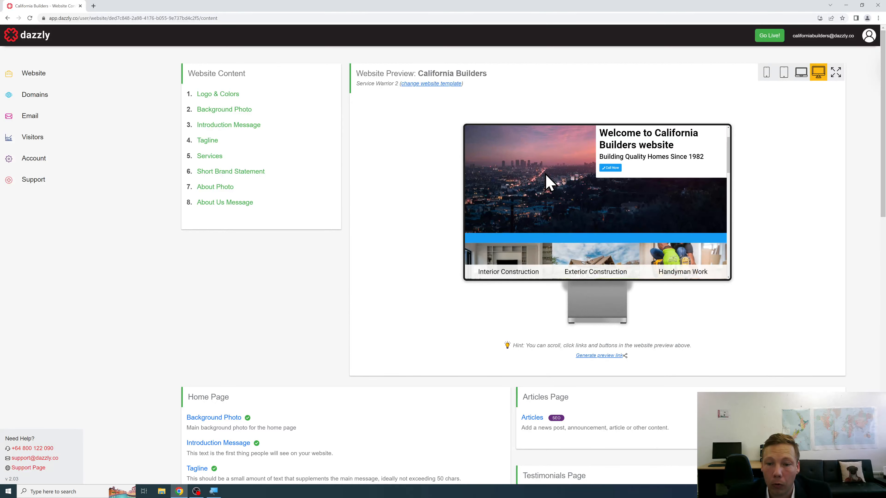
{"action": "scroll", "coordinate": [549, 182], "scroll_direction": "down", "scroll_amount": 4}
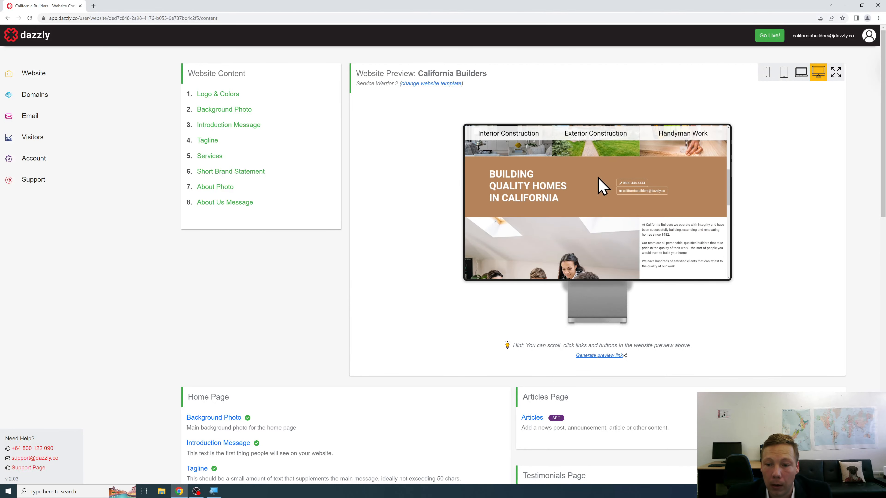
{"action": "scroll", "coordinate": [603, 190], "scroll_direction": "down", "scroll_amount": 6}
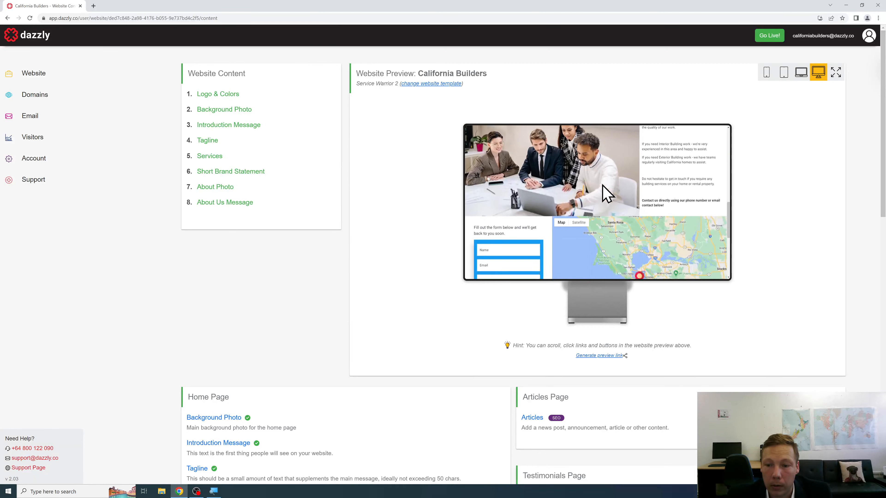
{"action": "scroll", "coordinate": [606, 193], "scroll_direction": "down", "scroll_amount": 3}
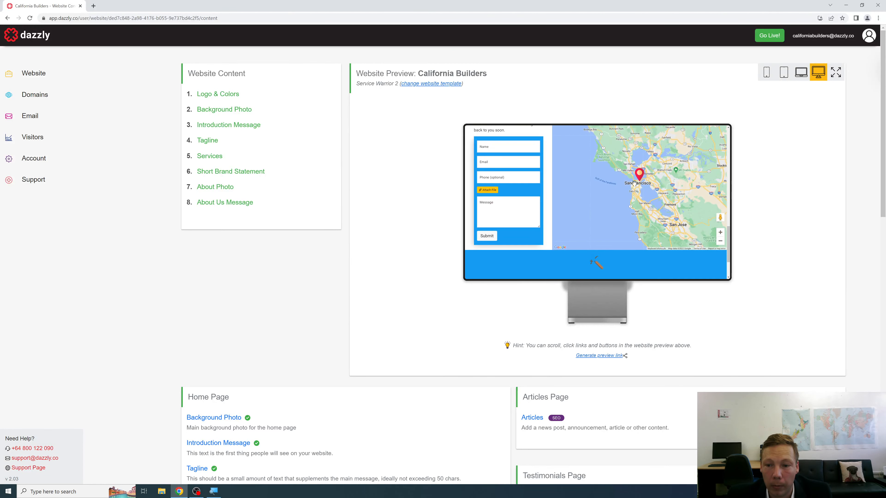
{"action": "scroll", "coordinate": [633, 183], "scroll_direction": "up", "scroll_amount": 13}
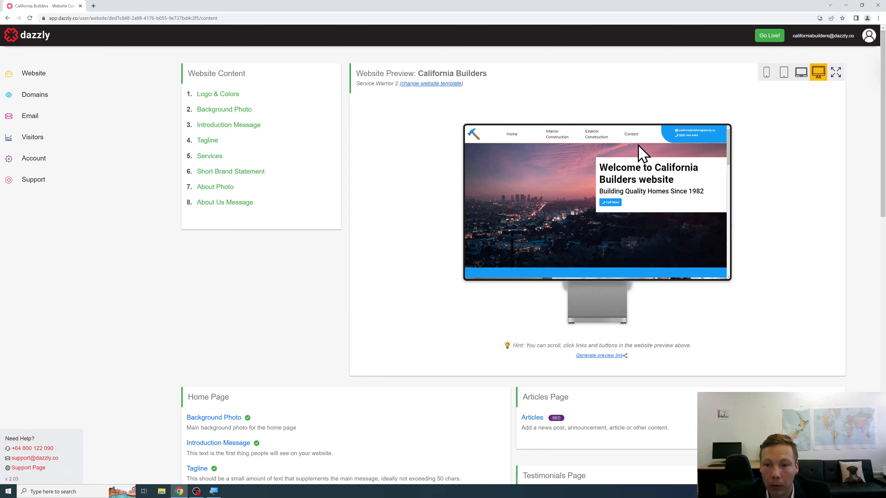
{"action": "left_click", "coordinate": [630, 135]}
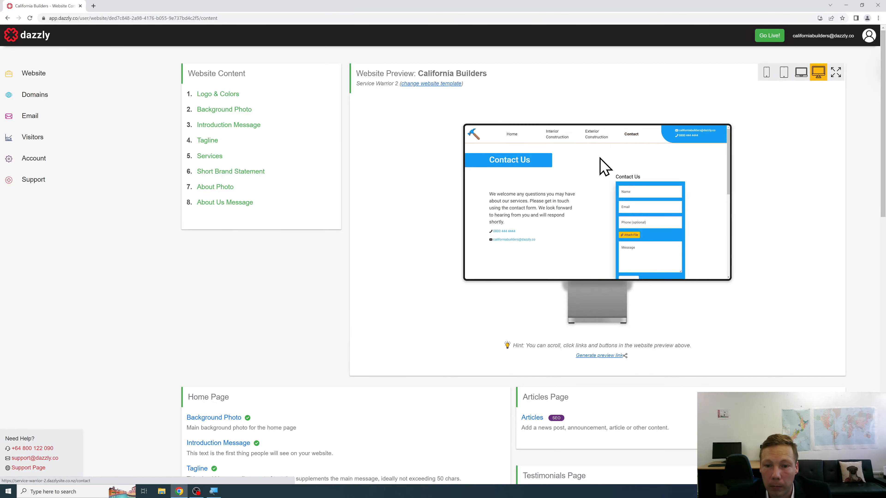
{"action": "scroll", "coordinate": [589, 166], "scroll_direction": "down", "scroll_amount": 5}
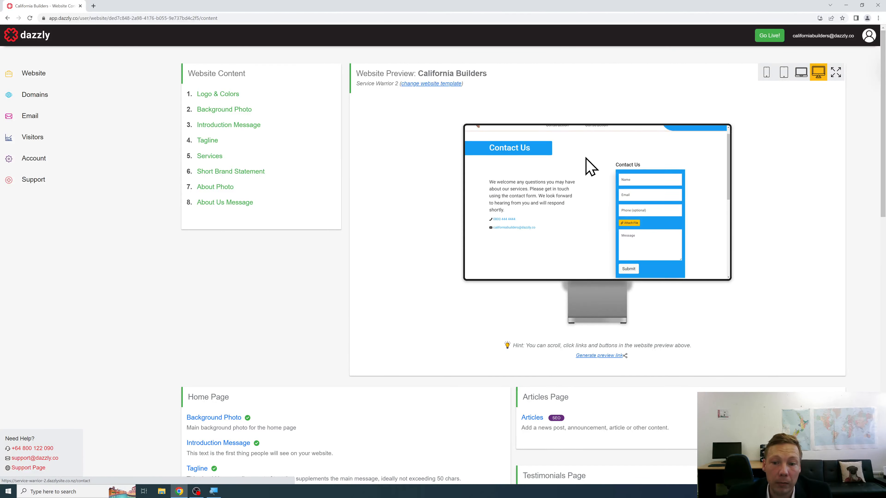
{"action": "scroll", "coordinate": [590, 166], "scroll_direction": "up", "scroll_amount": 4}
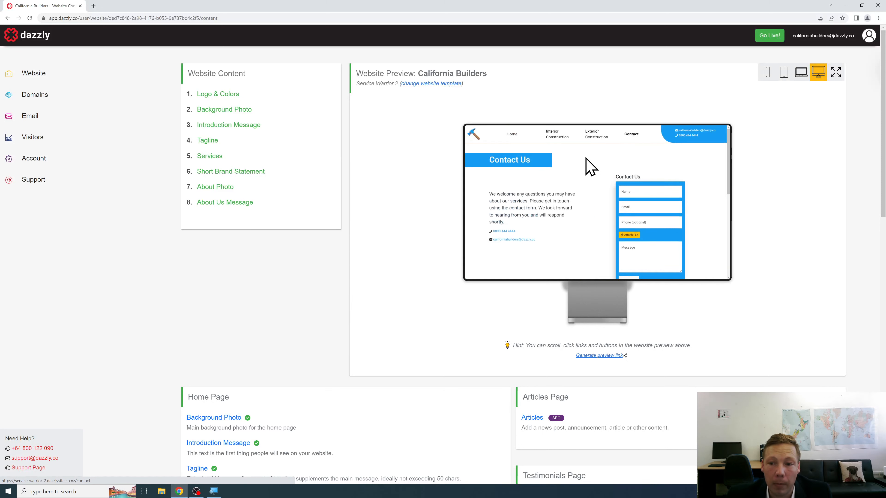
{"action": "left_click", "coordinate": [511, 135]}
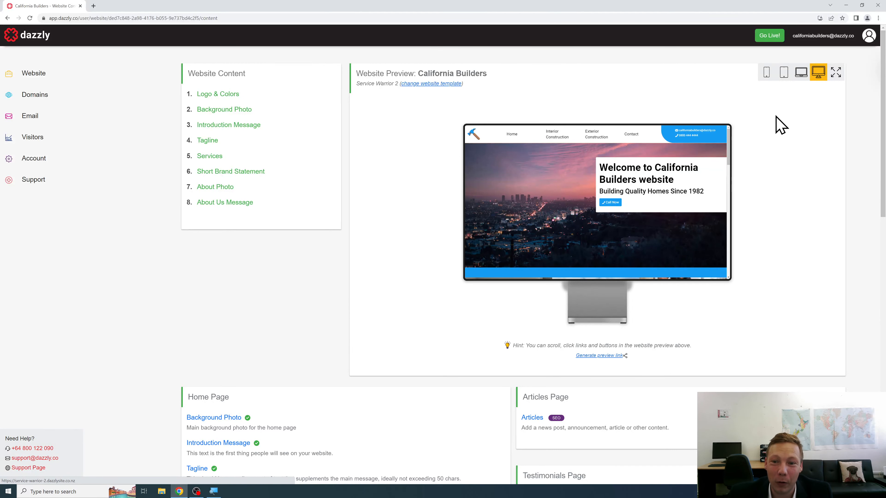
Step: Scroll down to the Gallery Page section and go to Gallery Images
{"action": "scroll", "coordinate": [778, 125], "scroll_direction": "down", "scroll_amount": 4}
{"action": "scroll", "coordinate": [791, 126], "scroll_direction": "down", "scroll_amount": 8}
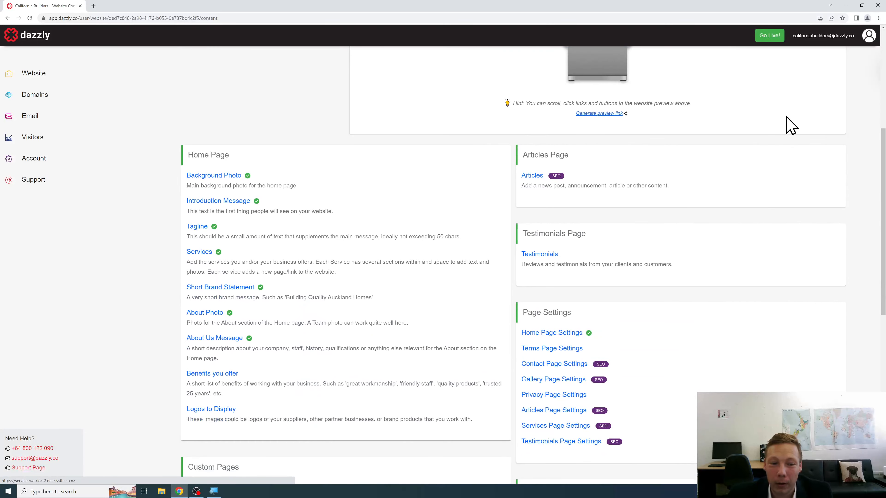
{"action": "scroll", "coordinate": [791, 126], "scroll_direction": "down", "scroll_amount": 7}
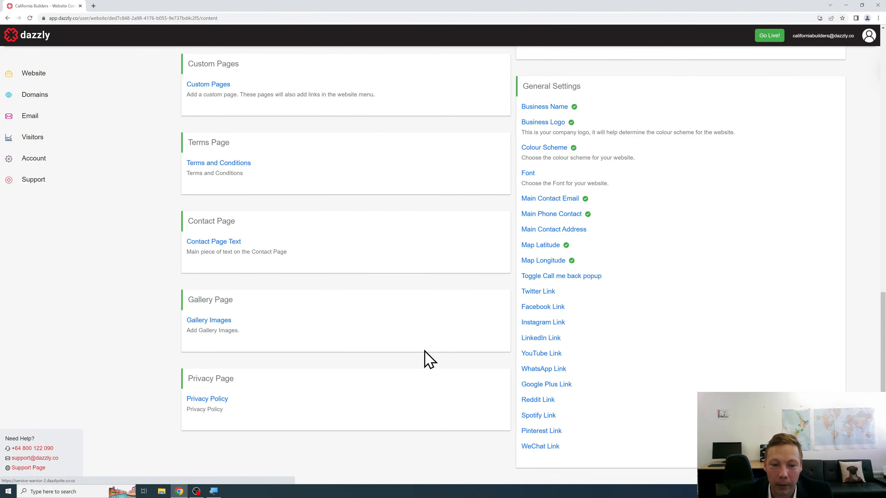
{"action": "left_click", "coordinate": [225, 321]}
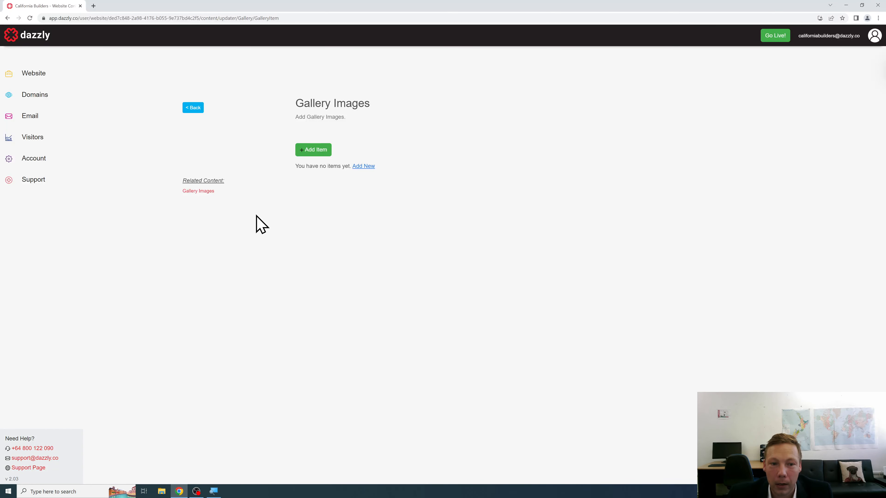
Step: Add a gallery item using the builder-concrete-general photo, captioned 'Driveway Construction'
{"action": "left_click", "coordinate": [310, 154]}
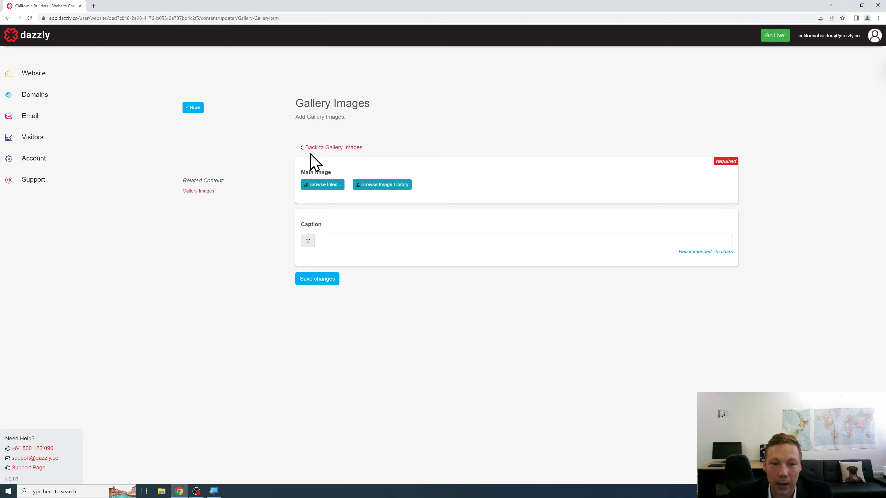
{"action": "left_click", "coordinate": [323, 186]}
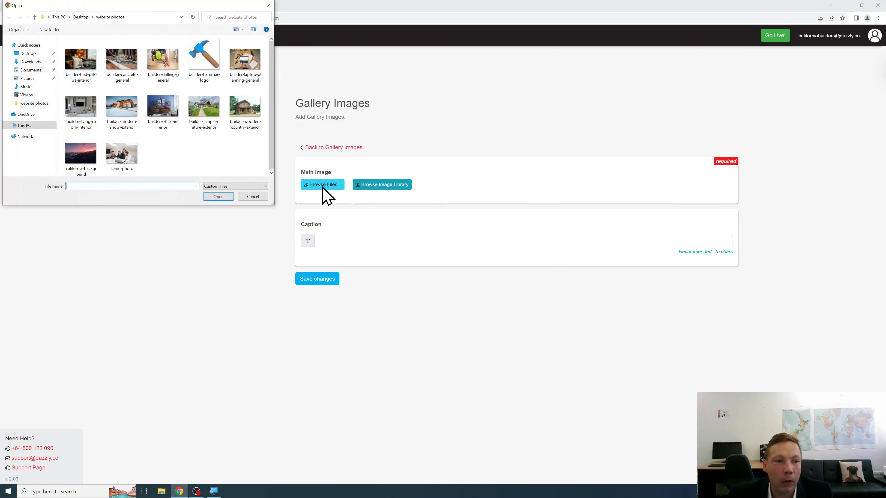
{"action": "left_click", "coordinate": [83, 67]}
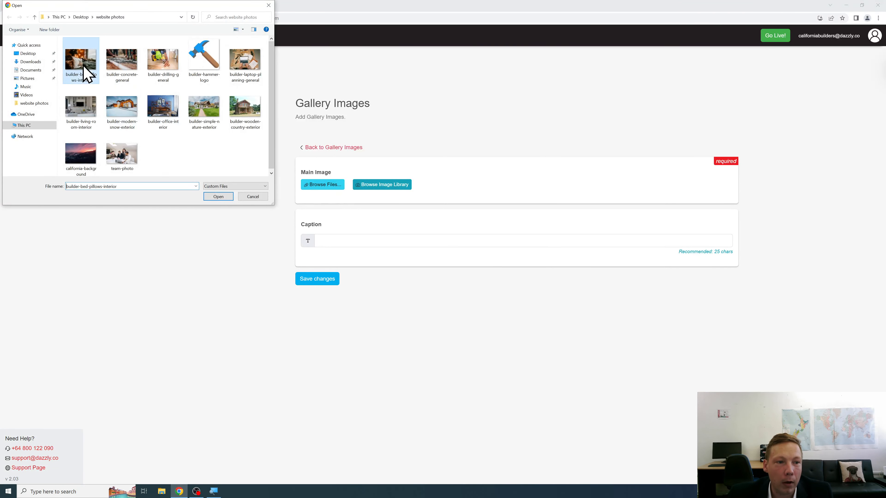
{"action": "left_click", "coordinate": [125, 83]}
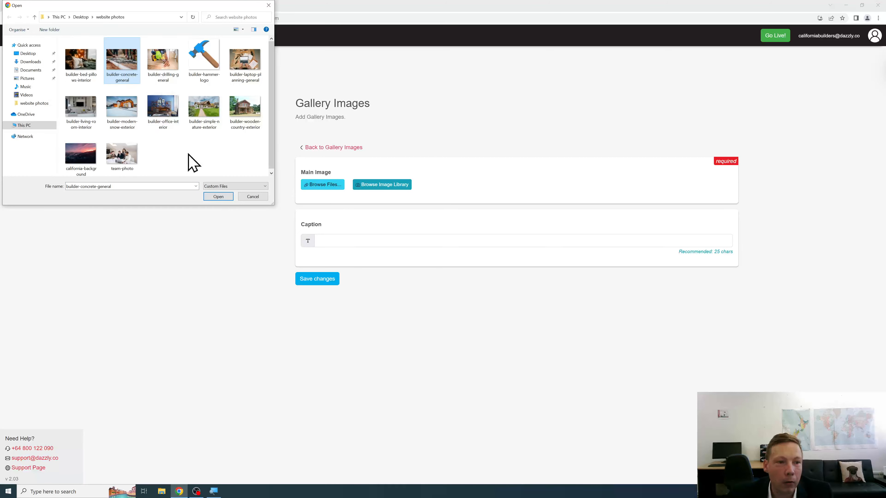
{"action": "left_click", "coordinate": [222, 197]}
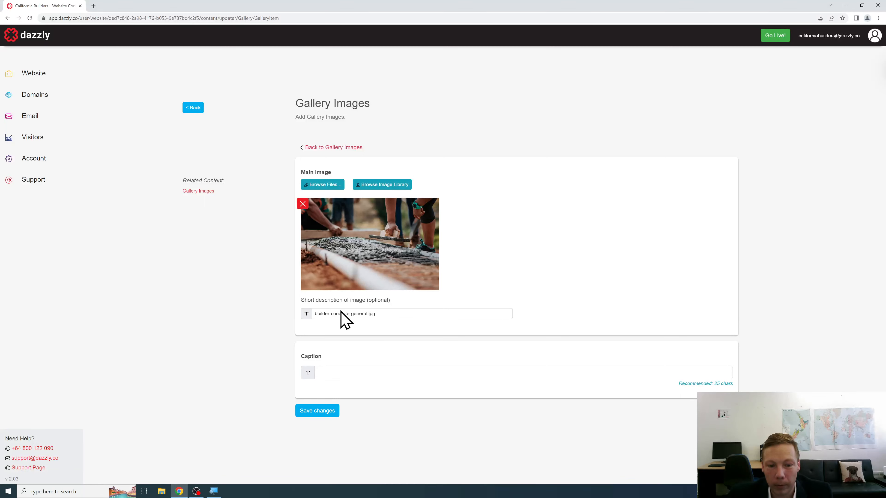
{"action": "left_click", "coordinate": [365, 375]}
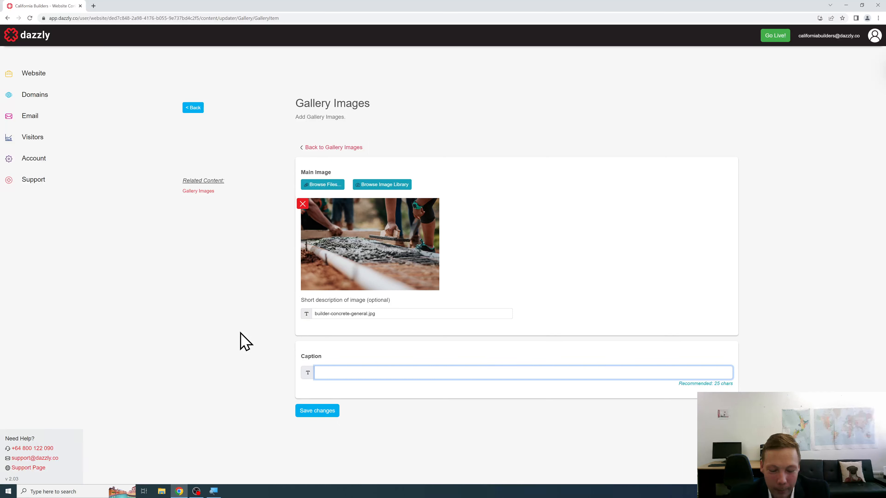
{"action": "type", "text": "Driveway Construction"}
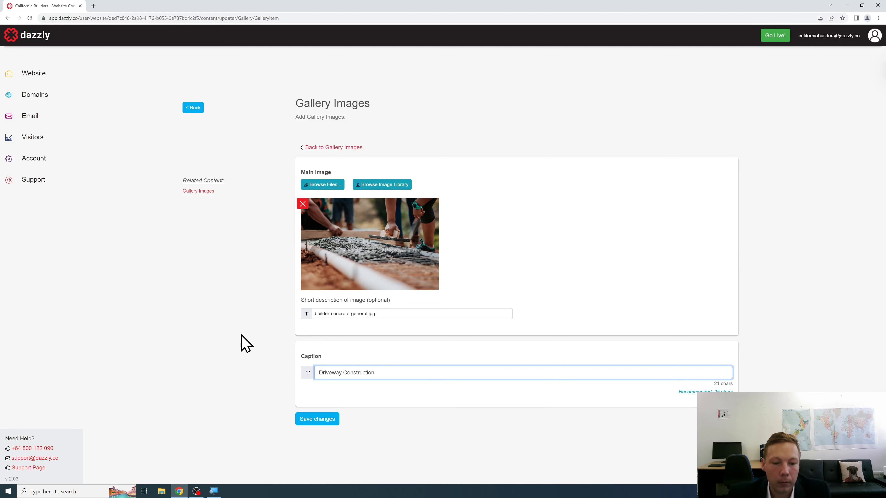
{"action": "left_click", "coordinate": [302, 422]}
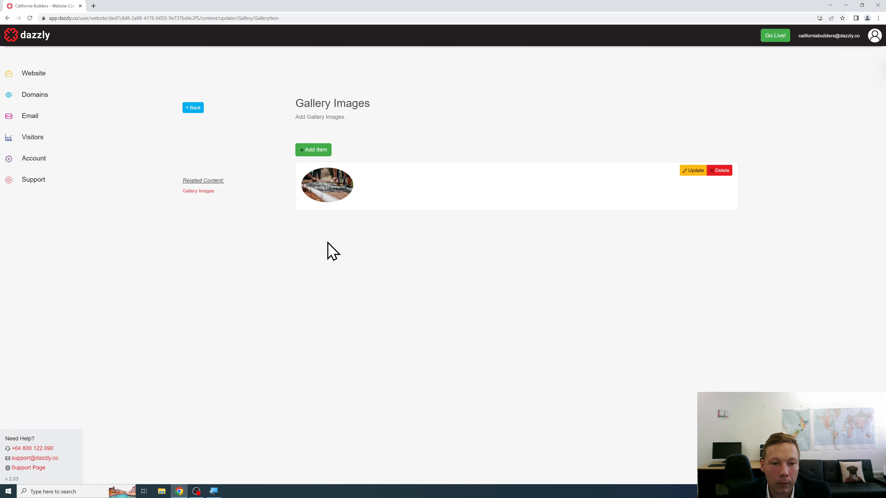
Step: Add a second gallery item, the builder-modern-snow-exterior photo captioned 'Exterior Construction'
{"action": "left_click", "coordinate": [321, 149]}
{"action": "left_click", "coordinate": [327, 184]}
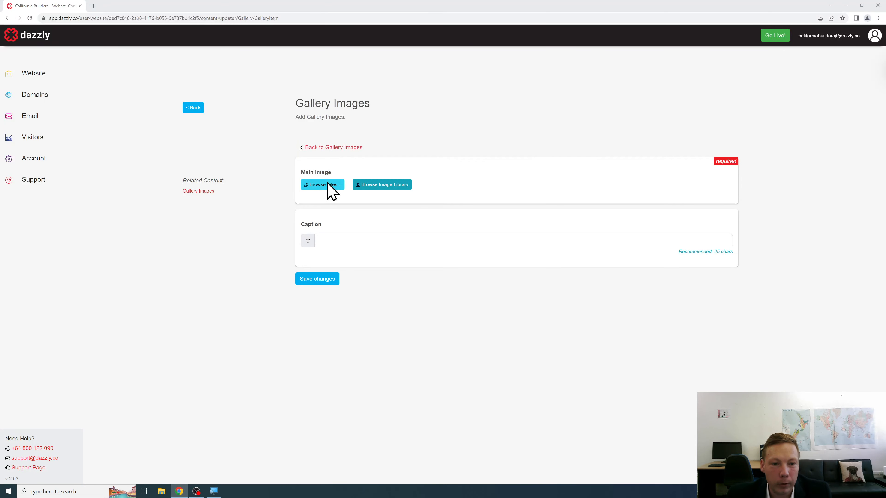
{"action": "left_click", "coordinate": [137, 123]}
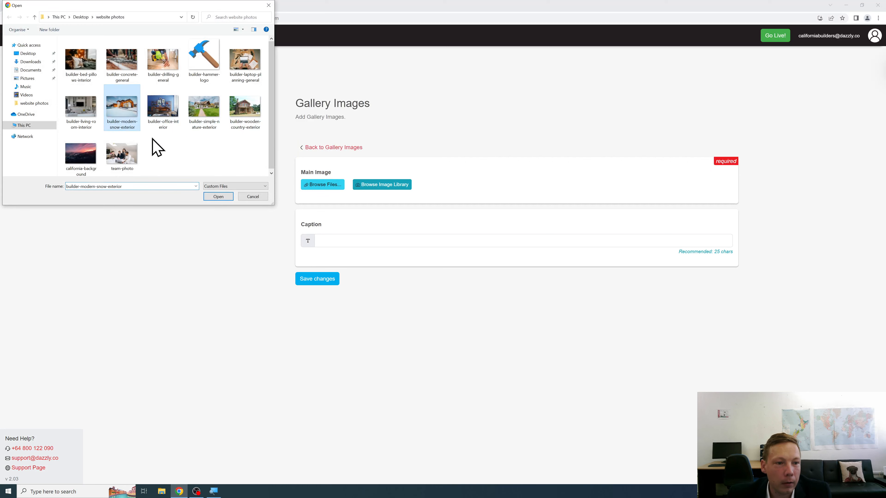
{"action": "left_click", "coordinate": [220, 196]}
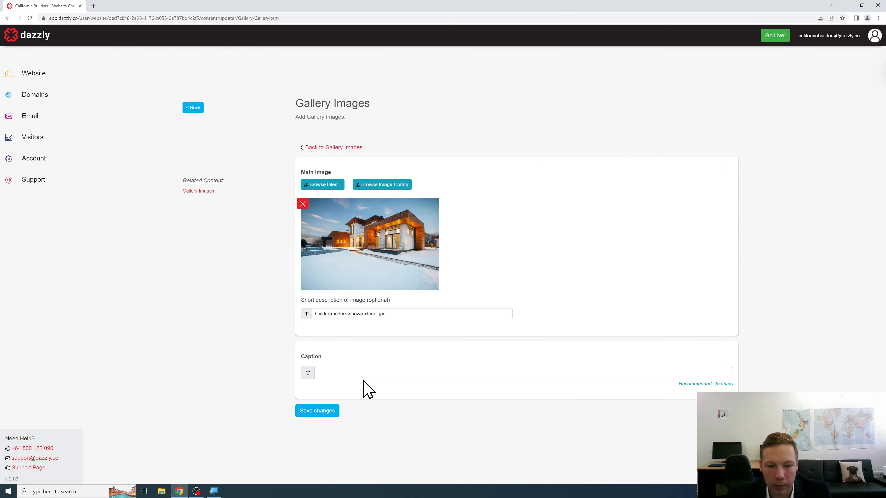
{"action": "left_click", "coordinate": [338, 372]}
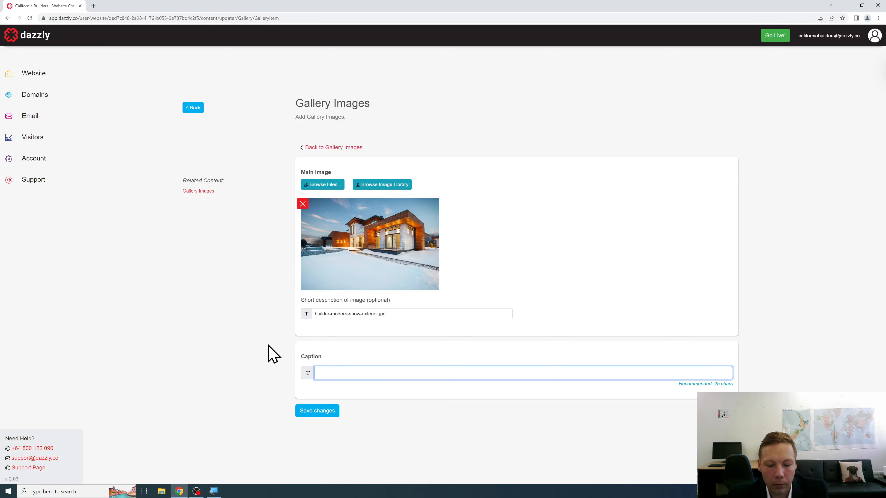
{"action": "type", "text": "Exterior Construction"}
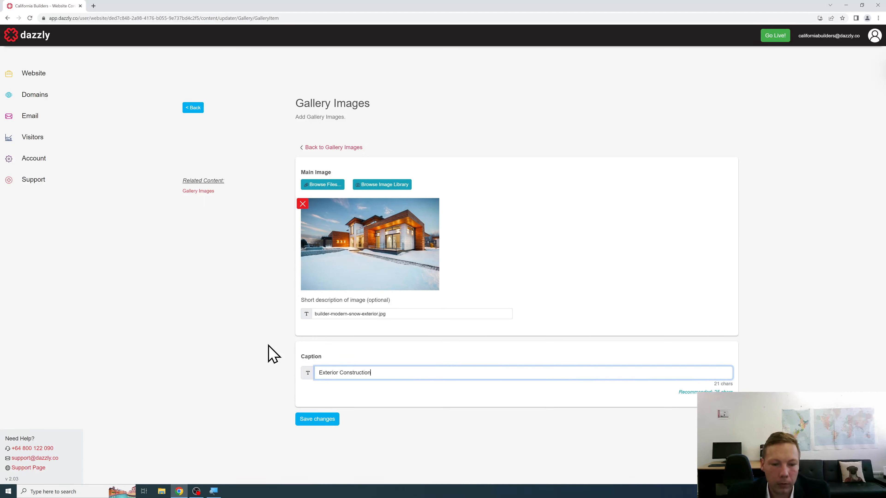
{"action": "left_click", "coordinate": [301, 420]}
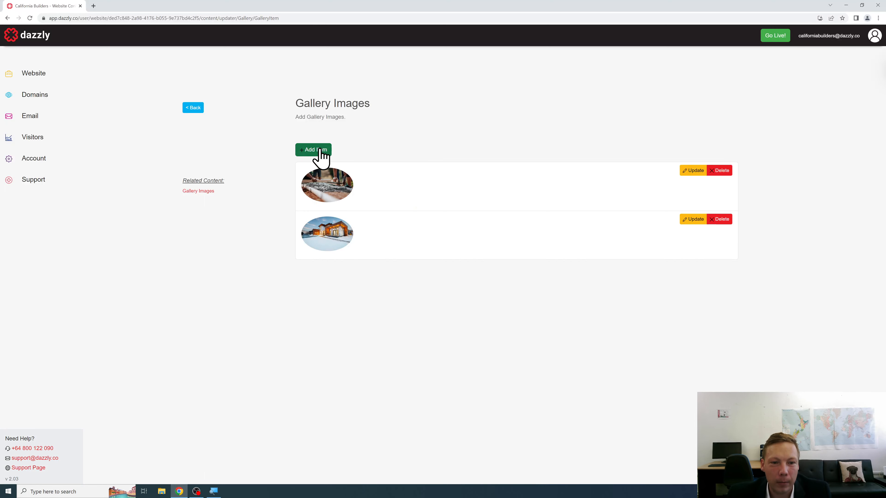
{"action": "left_click", "coordinate": [316, 150]}
Step: Save the builder-simple-nature-exterior photo as the third item, captioned 'Exterior Construction'
{"action": "left_click", "coordinate": [333, 188]}
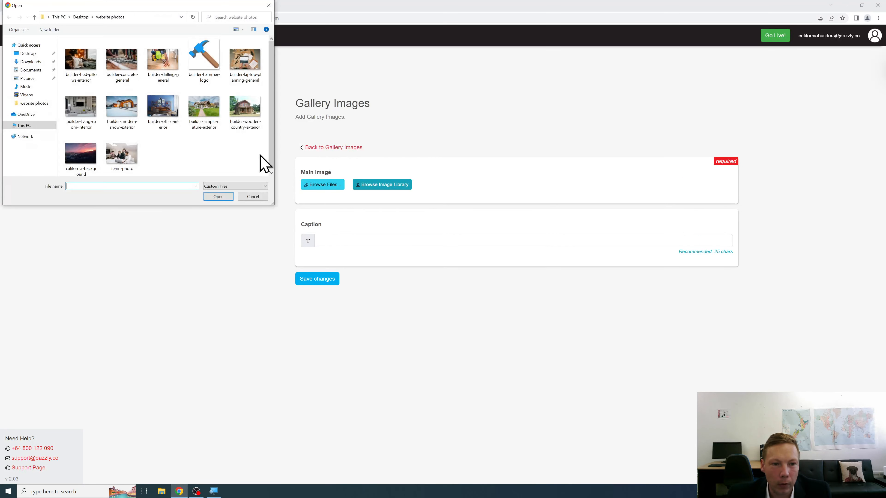
{"action": "left_click", "coordinate": [245, 111]}
{"action": "left_click", "coordinate": [199, 122]}
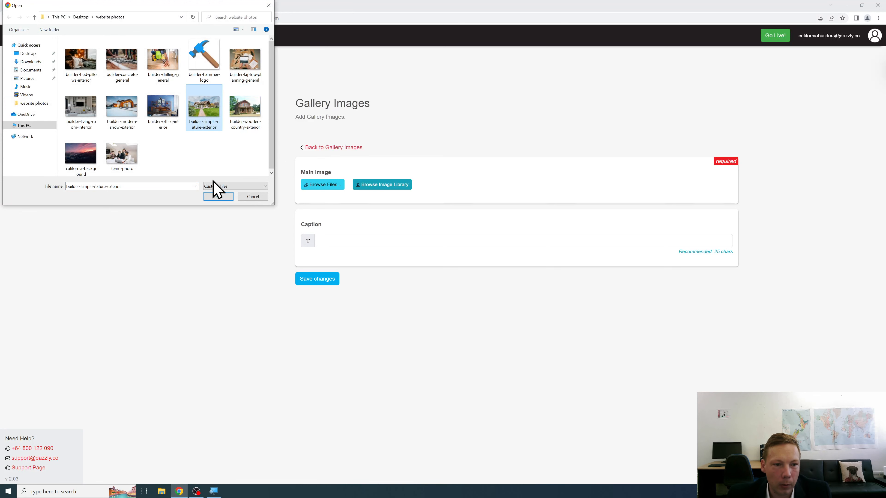
{"action": "left_click", "coordinate": [219, 197]}
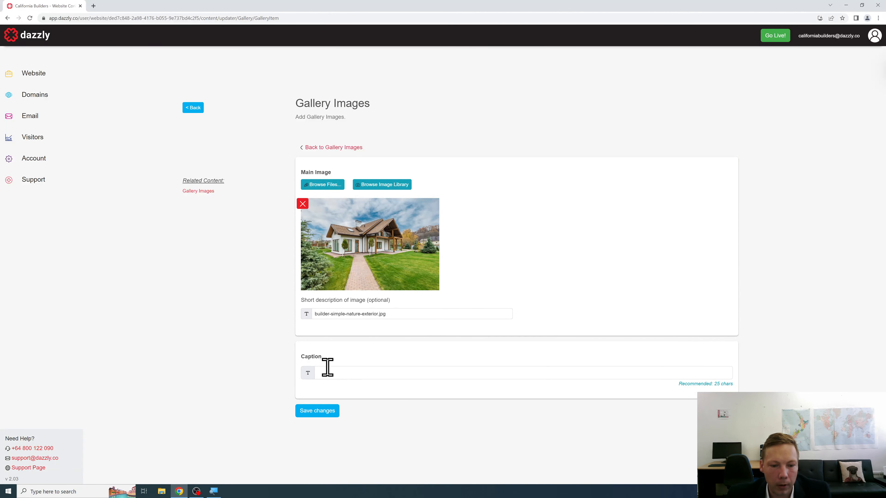
{"action": "left_click", "coordinate": [328, 372]}
{"action": "type", "text": "Exter"}
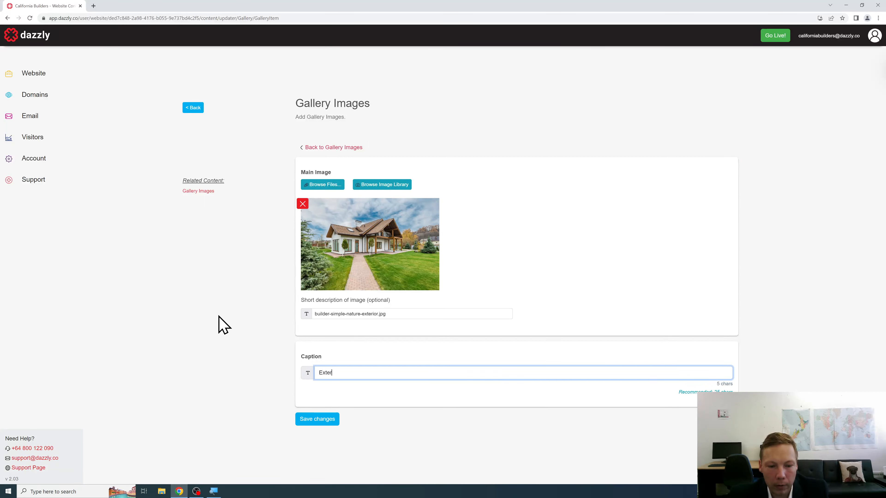
{"action": "type", "text": "ior Construction"}
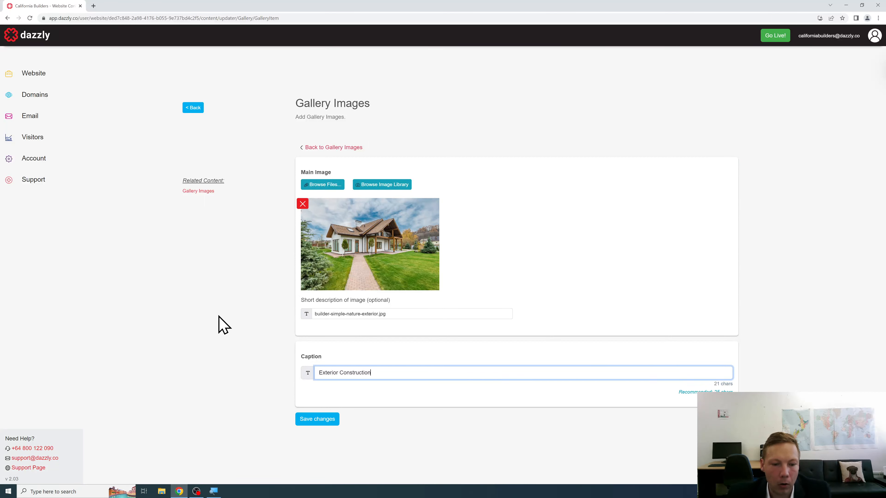
{"action": "left_click", "coordinate": [298, 422]}
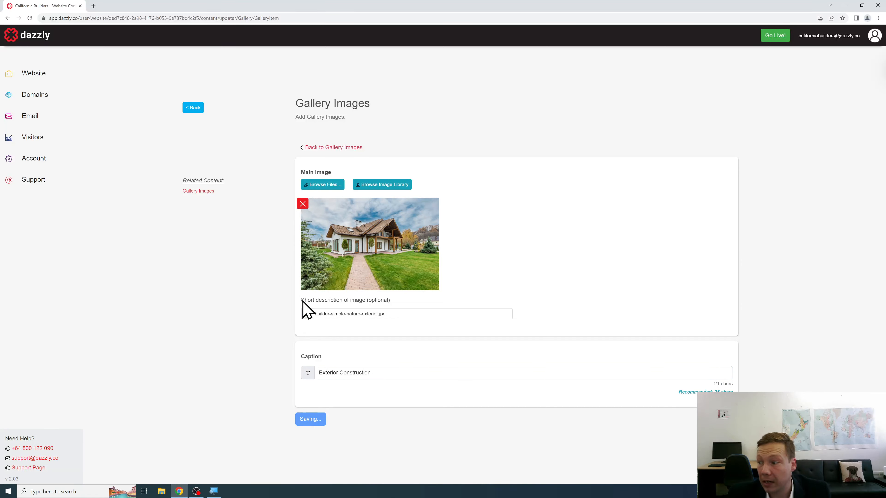
{"action": "left_click", "coordinate": [195, 109]}
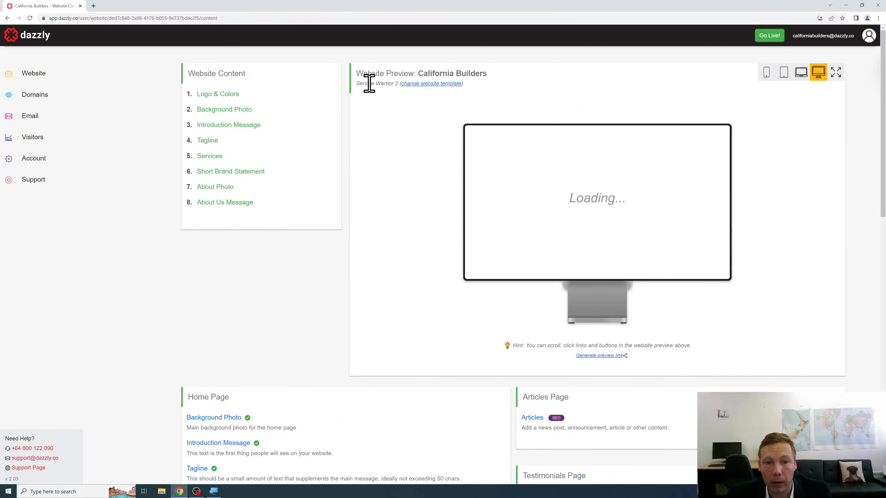
Step: Browse the preview's Interior Construction and Gallery pages, then return to the Home page
{"action": "left_click", "coordinate": [539, 136]}
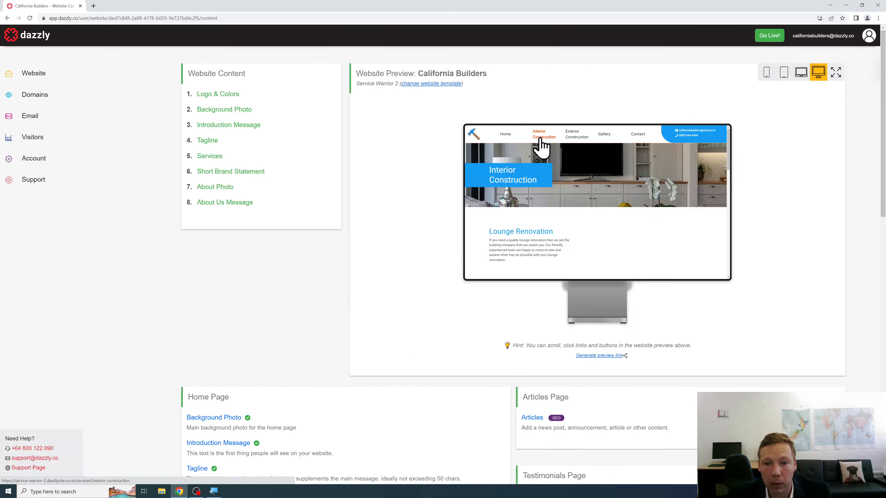
{"action": "left_click", "coordinate": [505, 136]}
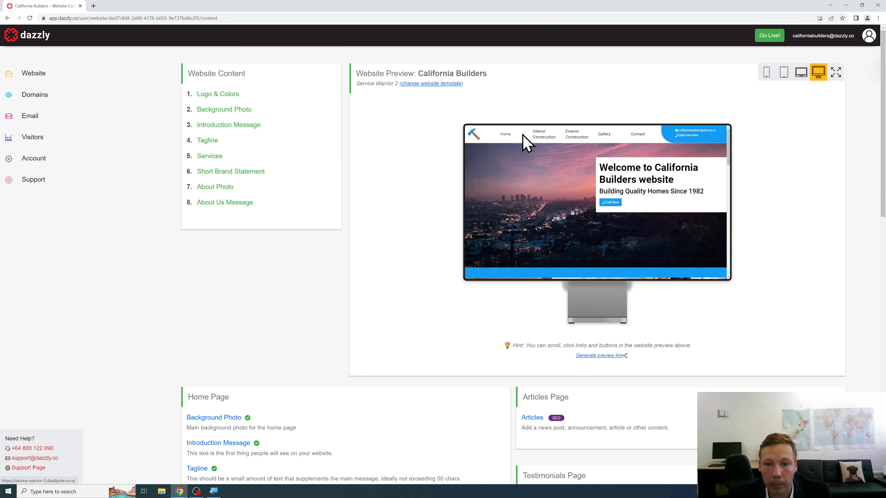
{"action": "left_click", "coordinate": [542, 140]}
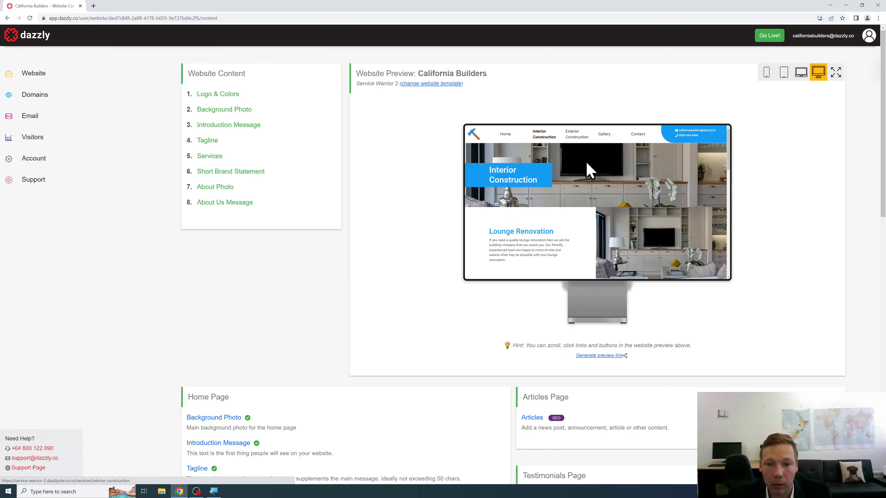
{"action": "scroll", "coordinate": [589, 173], "scroll_direction": "down", "scroll_amount": 1}
{"action": "scroll", "coordinate": [590, 173], "scroll_direction": "down", "scroll_amount": 3}
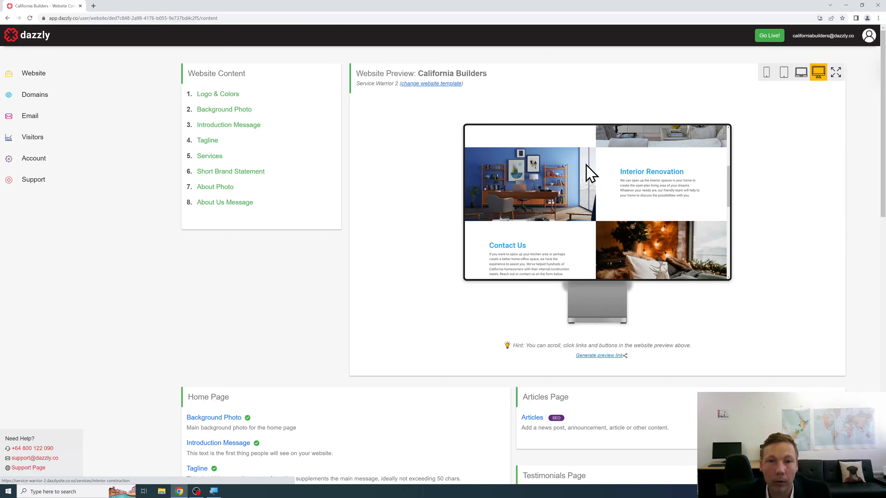
{"action": "scroll", "coordinate": [589, 173], "scroll_direction": "down", "scroll_amount": 1}
{"action": "scroll", "coordinate": [590, 173], "scroll_direction": "down", "scroll_amount": 8}
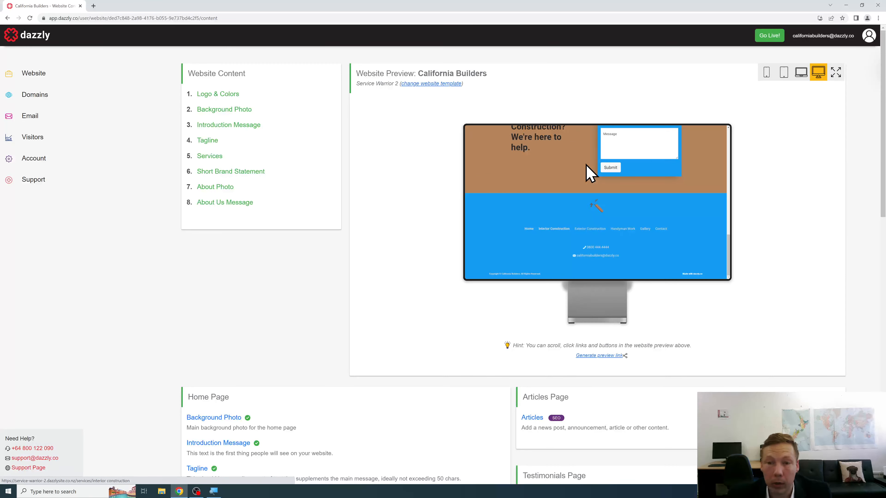
{"action": "scroll", "coordinate": [590, 173], "scroll_direction": "up", "scroll_amount": 10}
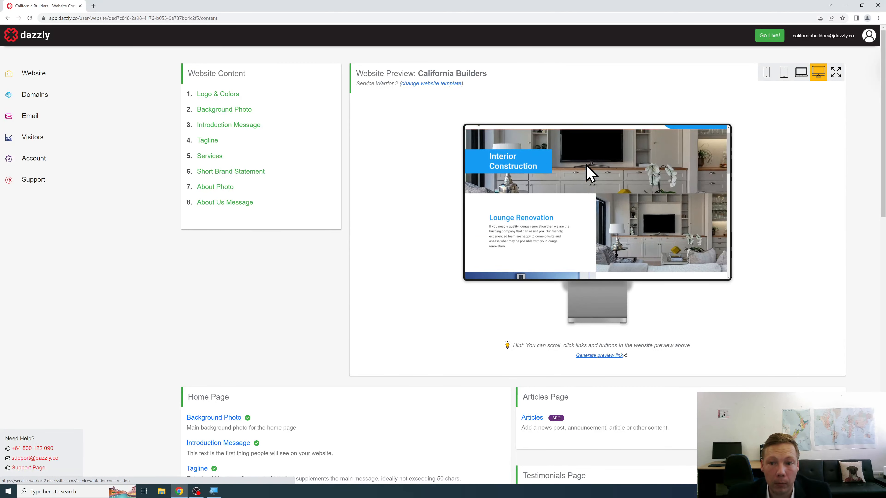
{"action": "left_click", "coordinate": [604, 135]}
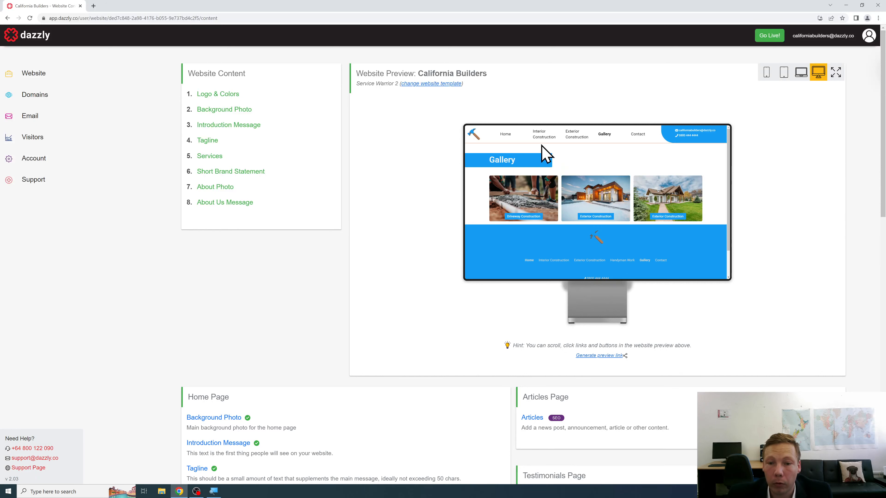
{"action": "left_click", "coordinate": [503, 134]}
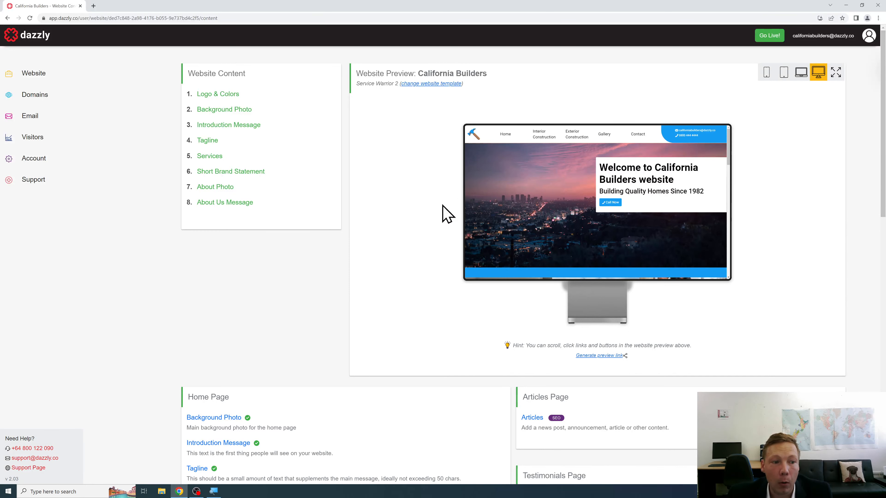
Step: View the Account page's Upgrade to a Plan dialog with Pay Yearly ($200.00), then close it
{"action": "left_click", "coordinate": [49, 169]}
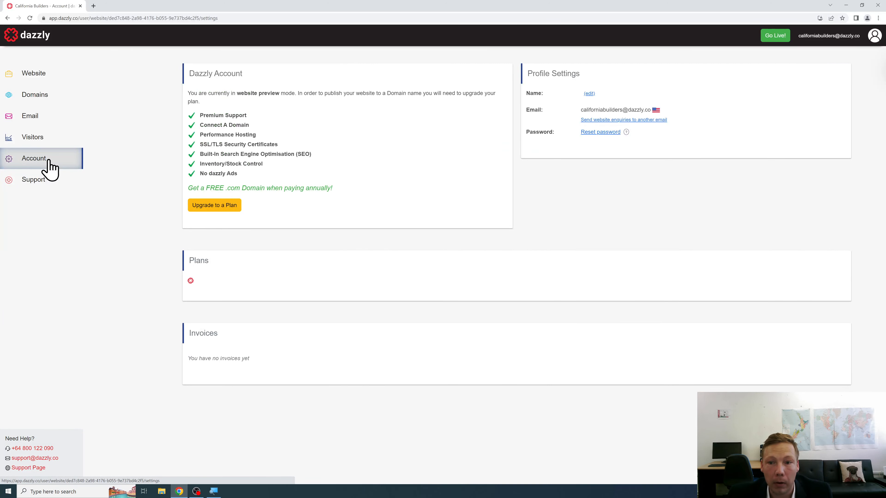
{"action": "left_click", "coordinate": [210, 206]}
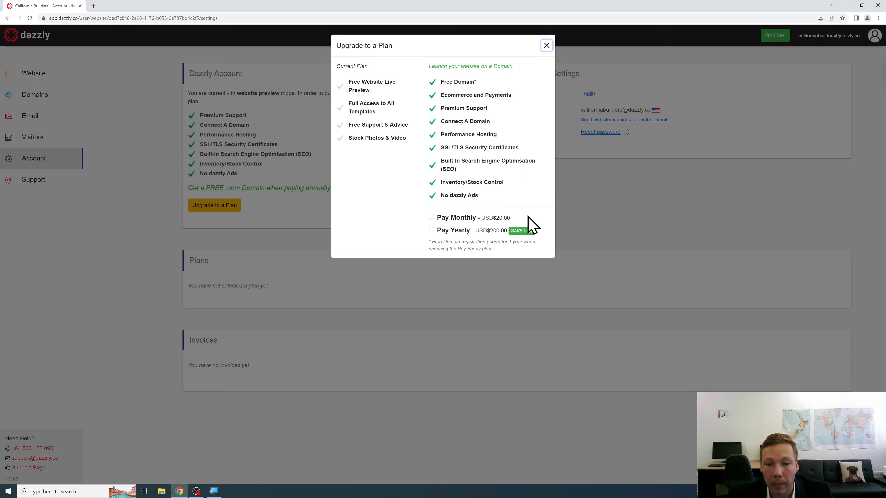
{"action": "left_click", "coordinate": [431, 230]}
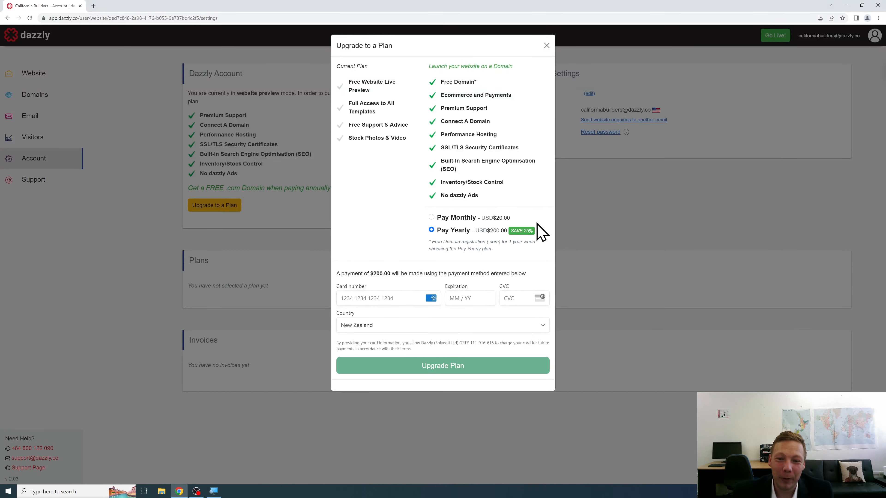
{"action": "left_click", "coordinate": [546, 45]}
Step: Return to the Website content page and show the California Builders home page in the preview
{"action": "left_click", "coordinate": [37, 79]}
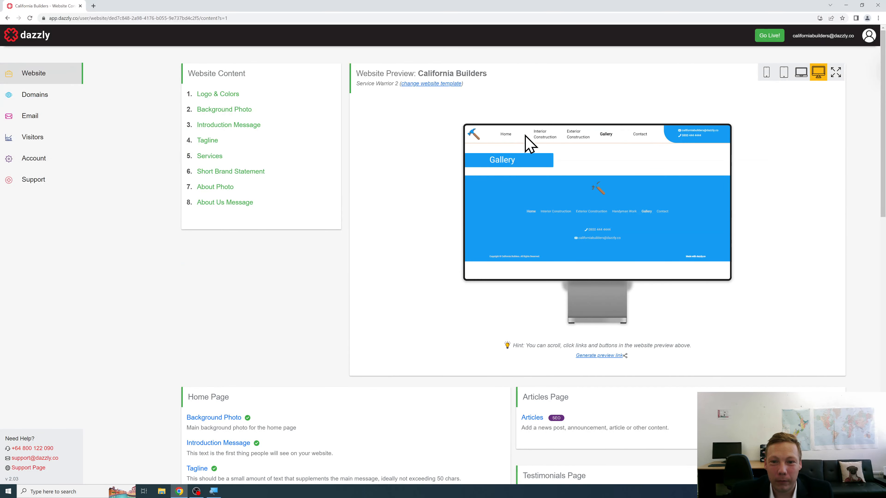
{"action": "left_click", "coordinate": [508, 135]}
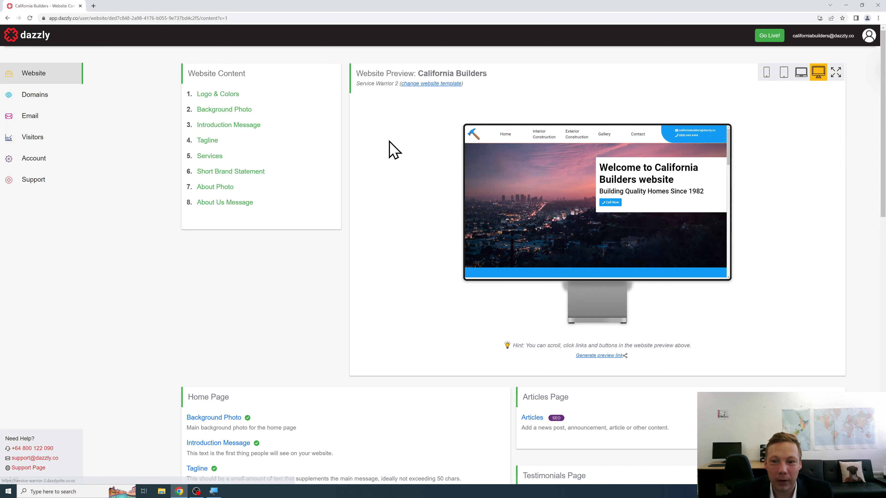